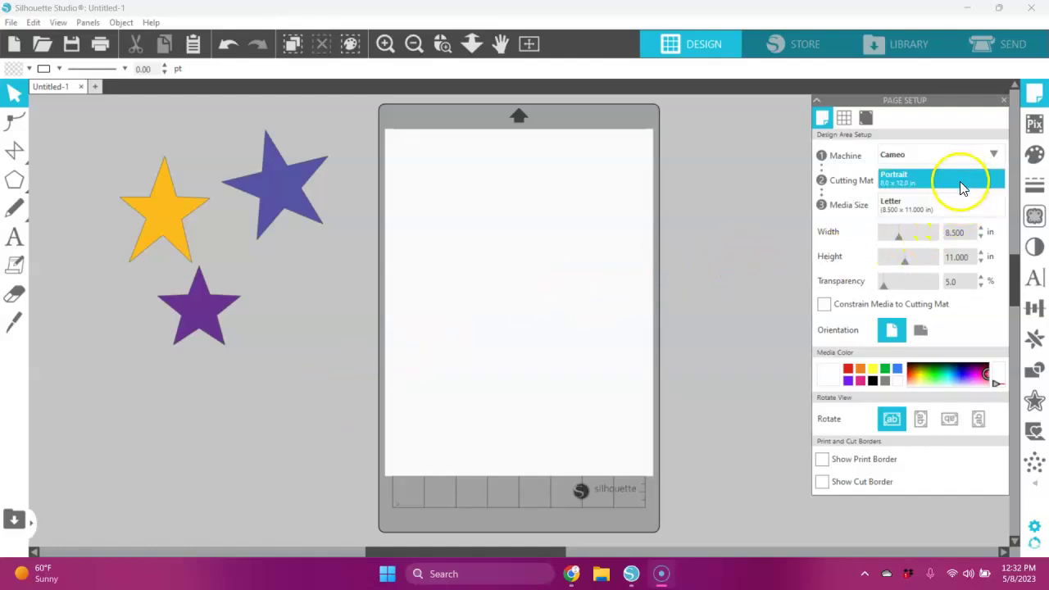
# Set the page to the Auto (Cameo) cutting mat with 12x12 media and close the page setup.
pyautogui.click(959, 180)
pyautogui.click(957, 202)
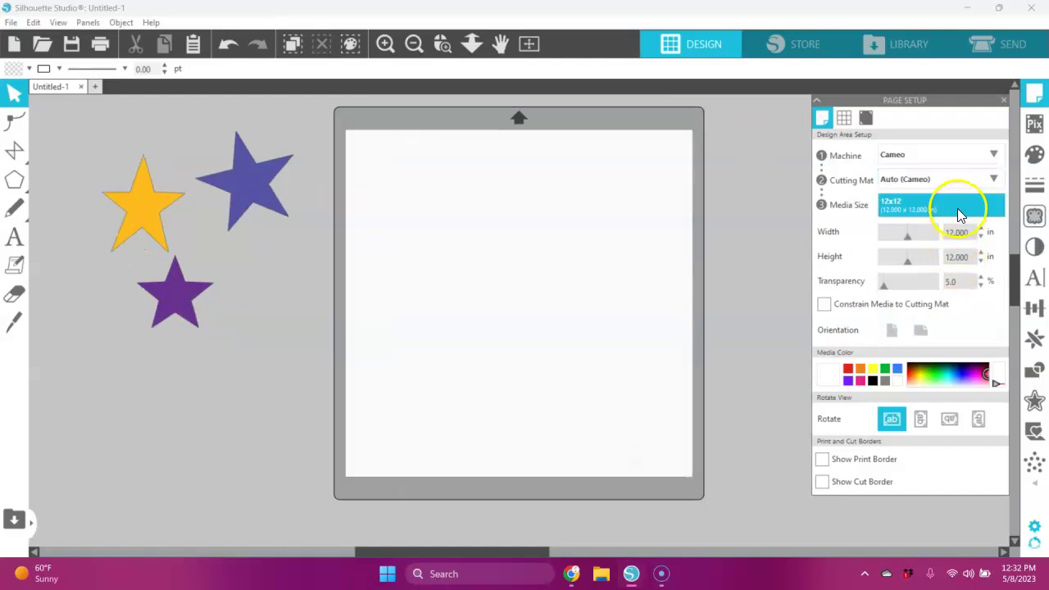
pyautogui.click(958, 206)
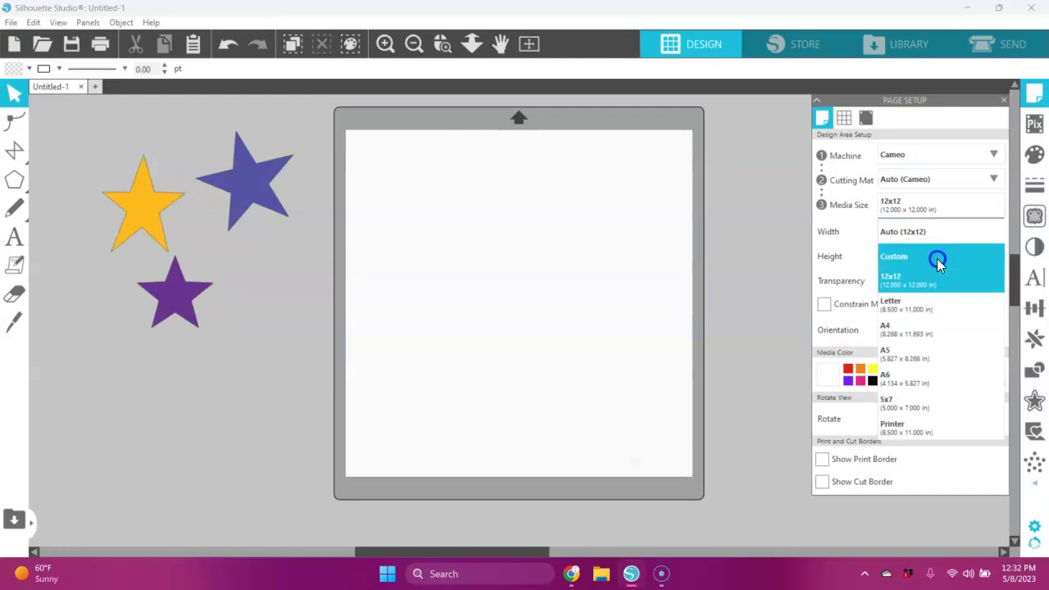
pyautogui.click(742, 229)
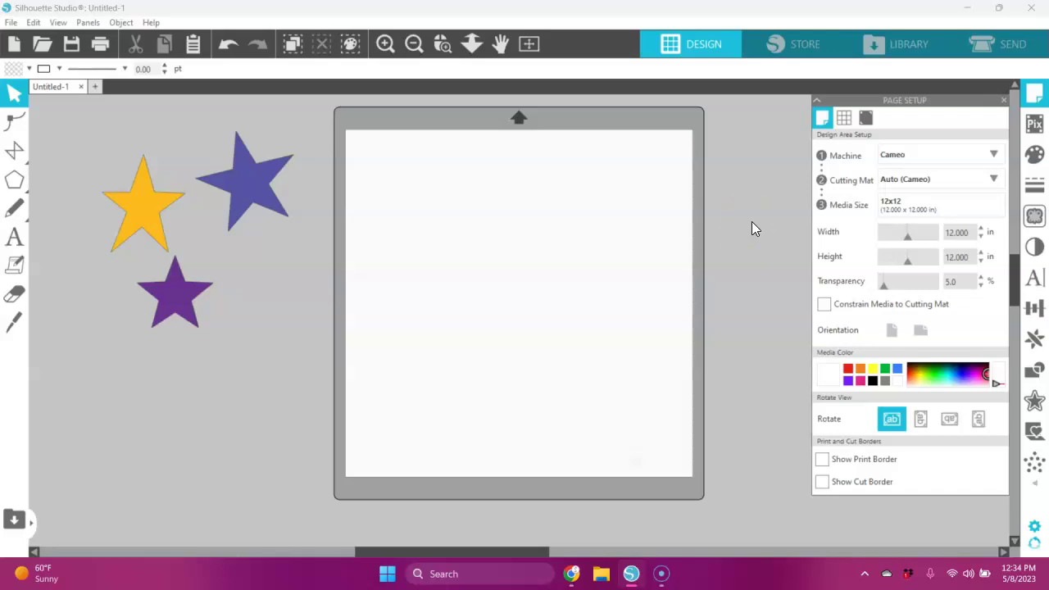
pyautogui.click(1004, 101)
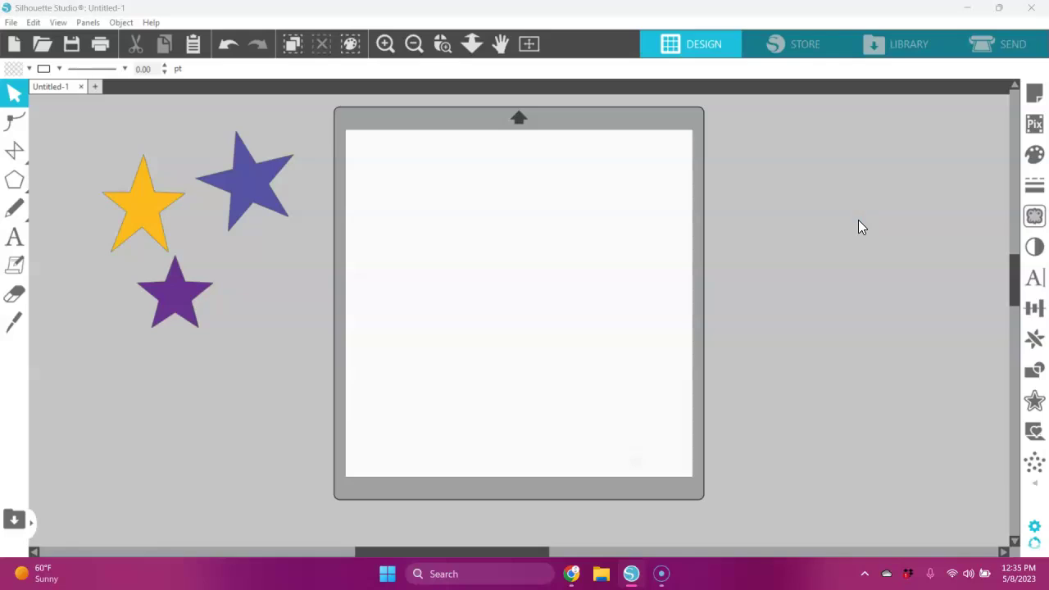
pyautogui.click(837, 232)
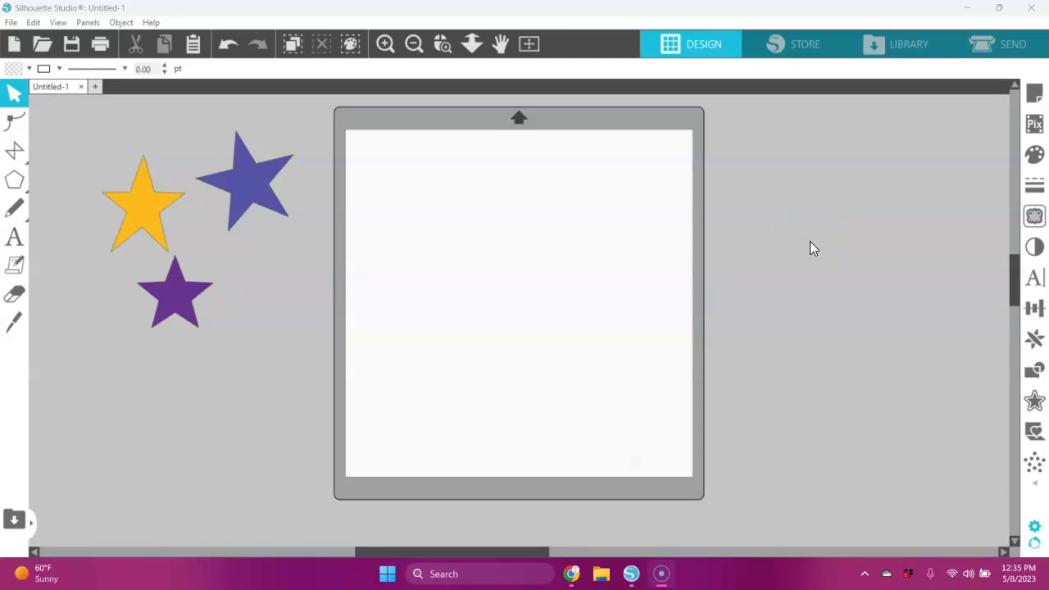
pyautogui.click(809, 232)
# Draw a regular five-sided polygon about 4.44 in wide on the page and move it over the page's left edge.
pyautogui.click(12, 179)
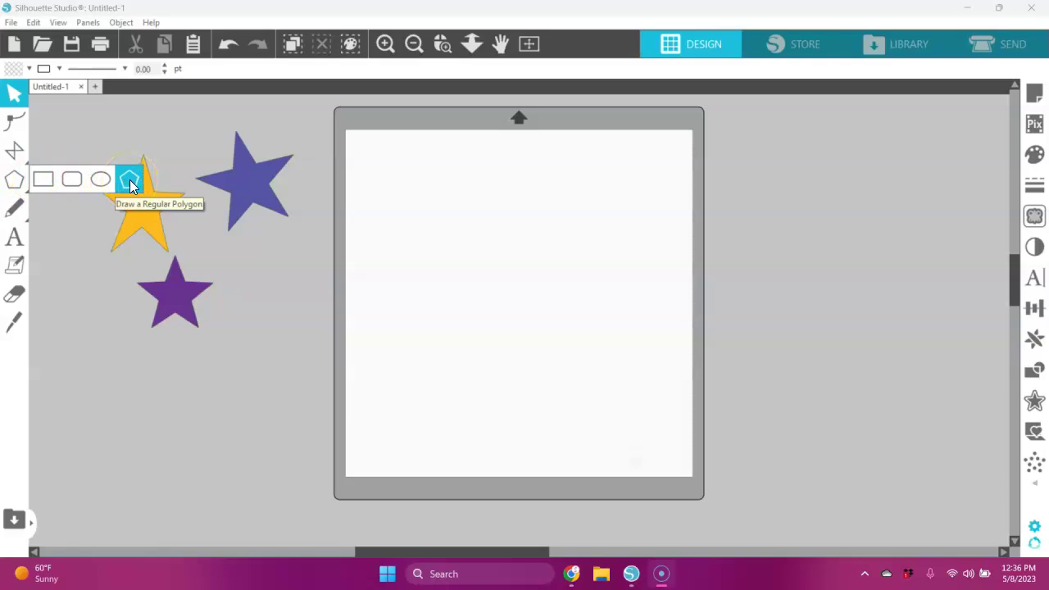
pyautogui.click(202, 189)
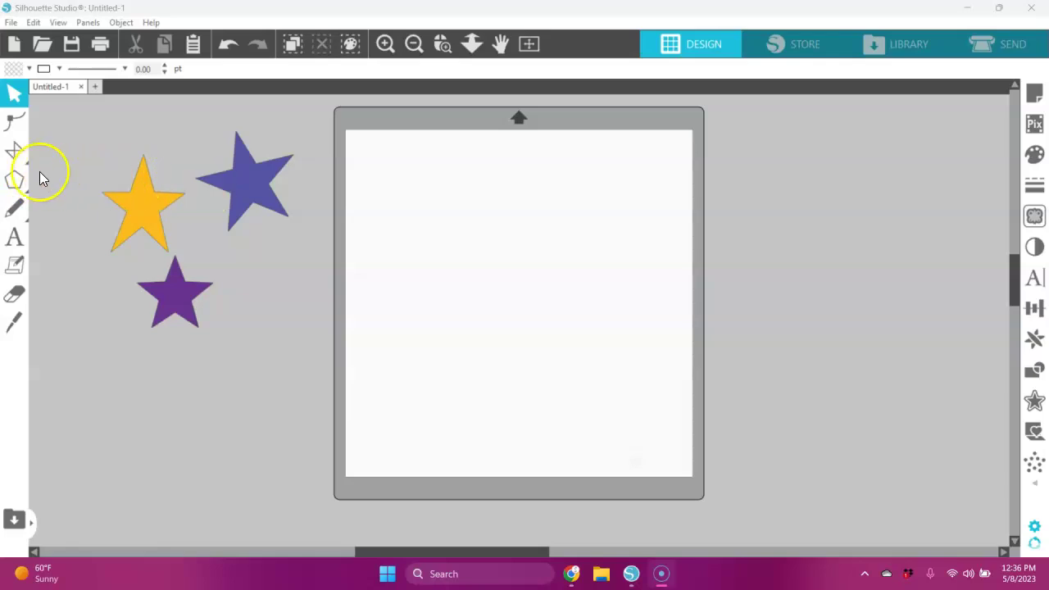
pyautogui.click(14, 179)
pyautogui.click(124, 180)
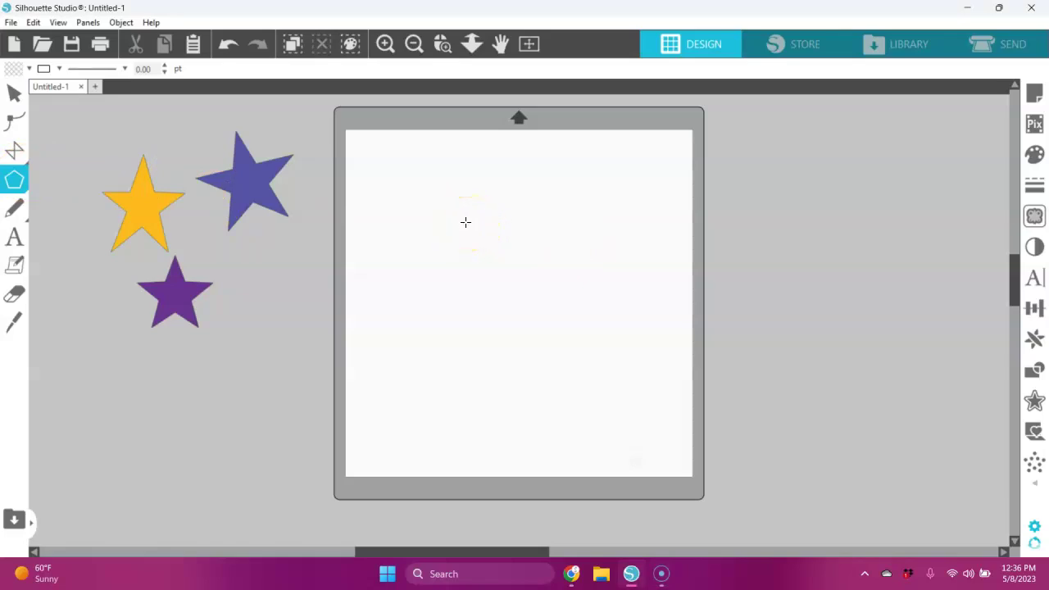
pyautogui.click(482, 219)
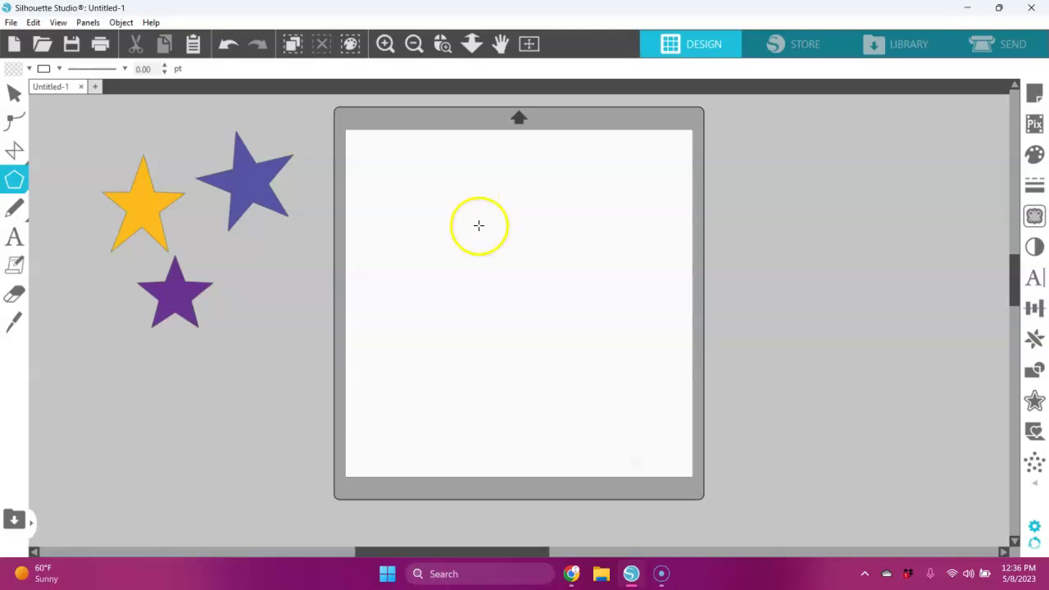
pyautogui.moveTo(481, 254); pyautogui.dragTo(522, 313)
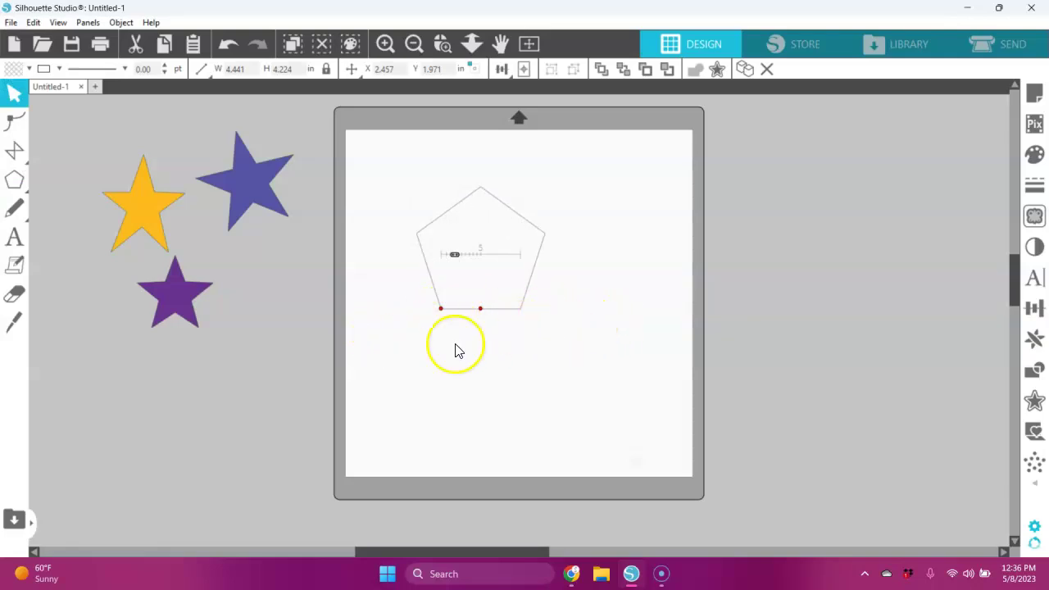
pyautogui.moveTo(532, 286); pyautogui.dragTo(437, 342)
# Draw a tilted regular pentagon about 5.29 in wide in the page's upper right area and delete it.
pyautogui.moveTo(20, 177)
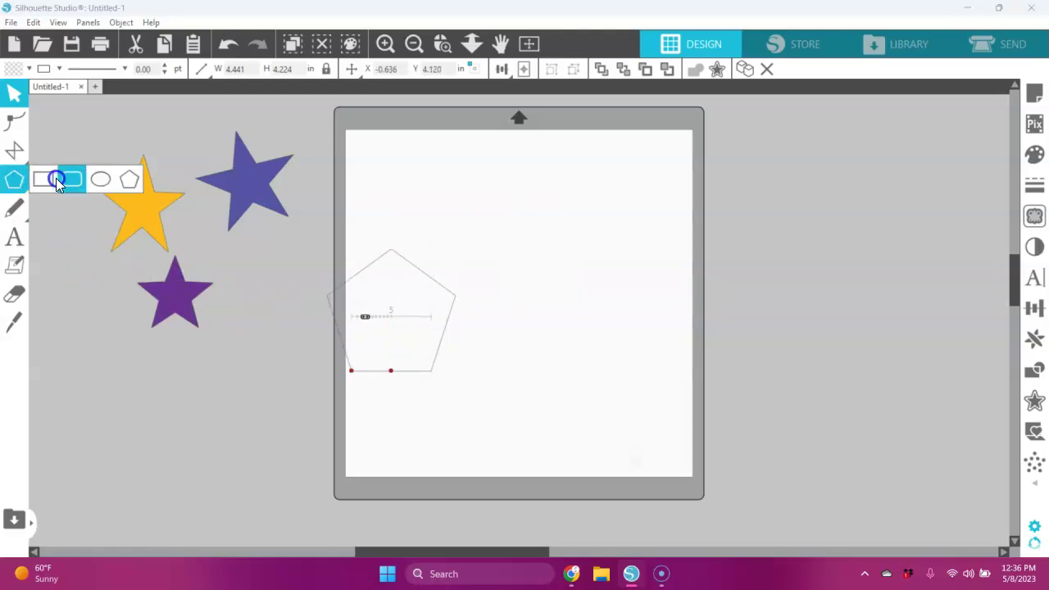
pyautogui.click(127, 186)
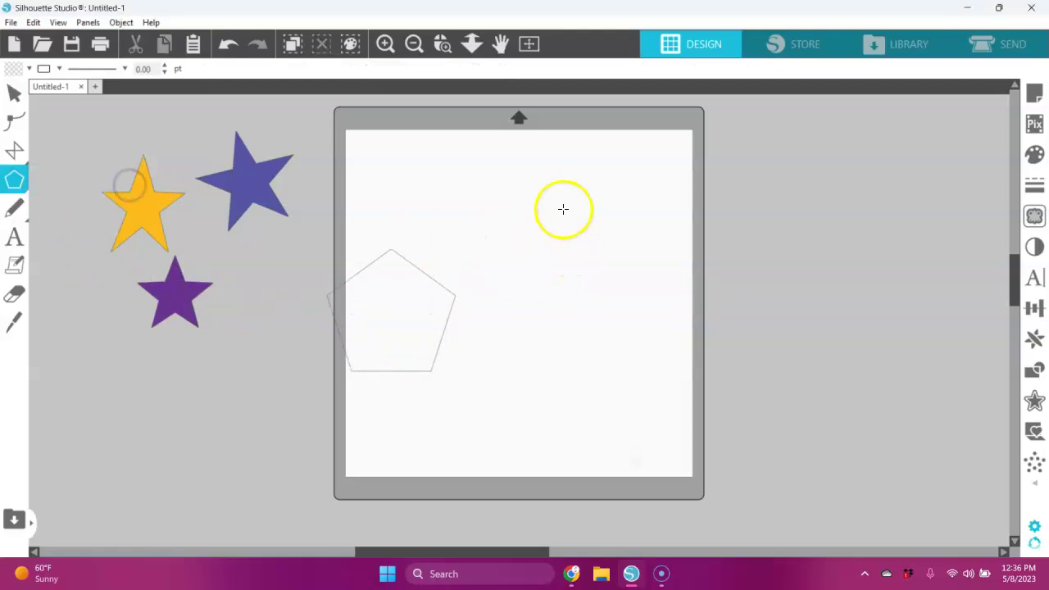
pyautogui.moveTo(554, 203); pyautogui.dragTo(607, 264)
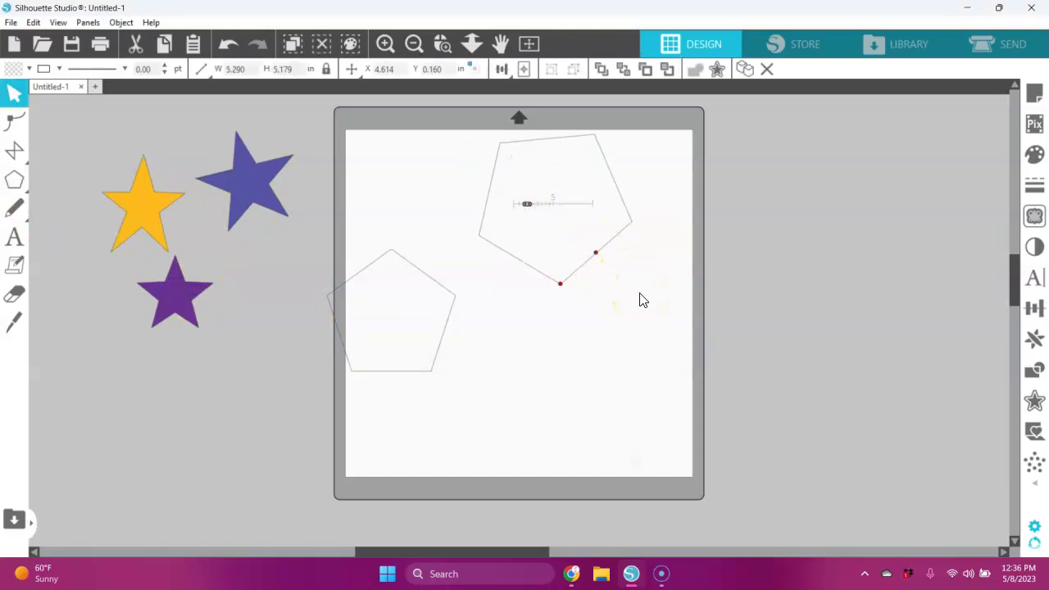
pyautogui.click(624, 229)
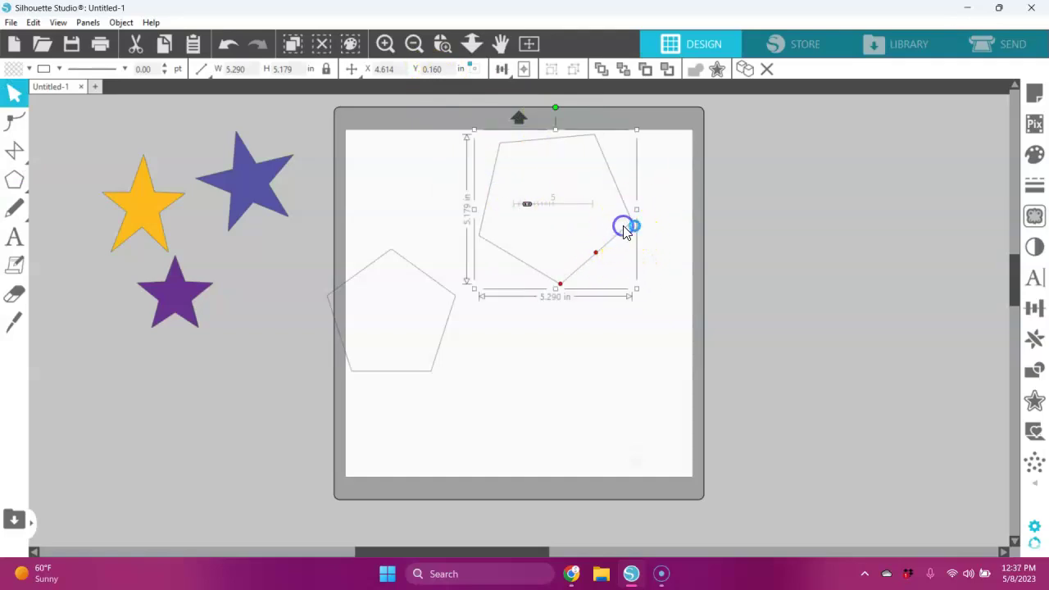
pyautogui.click(658, 214)
pyautogui.press('Delete')
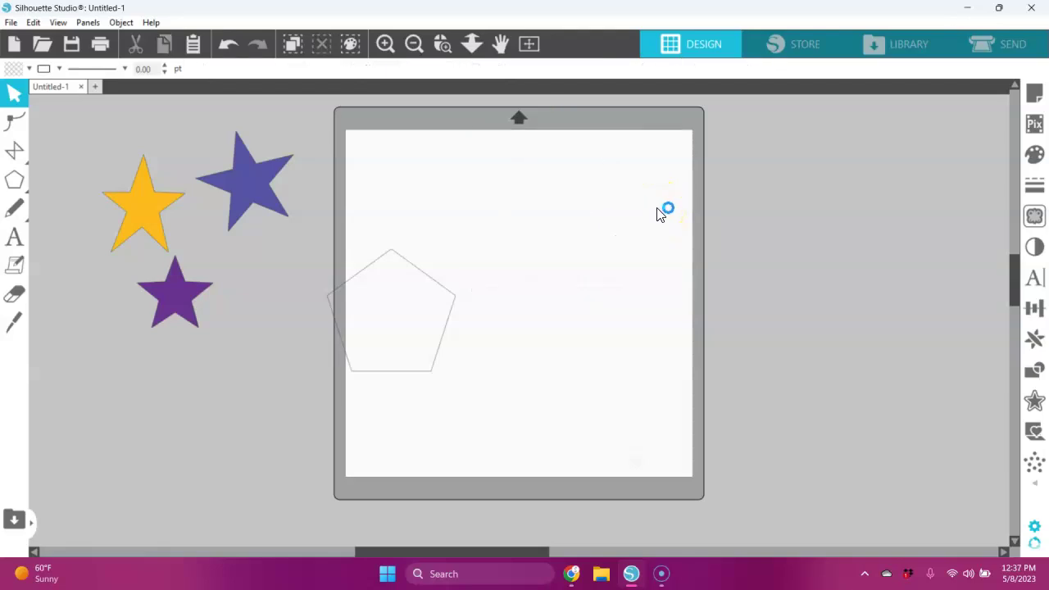
# Draw an upright regular pentagon about 4.61 in wide and 4.38 in high near the page's upper edge.
pyautogui.click(14, 179)
pyautogui.click(130, 182)
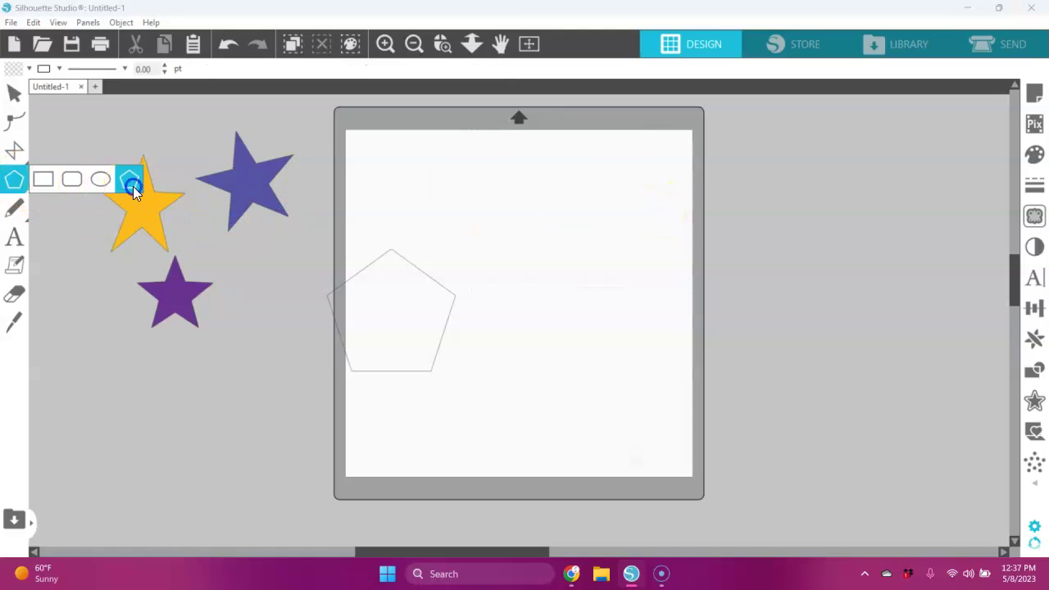
pyautogui.moveTo(558, 198); pyautogui.dragTo(590, 247)
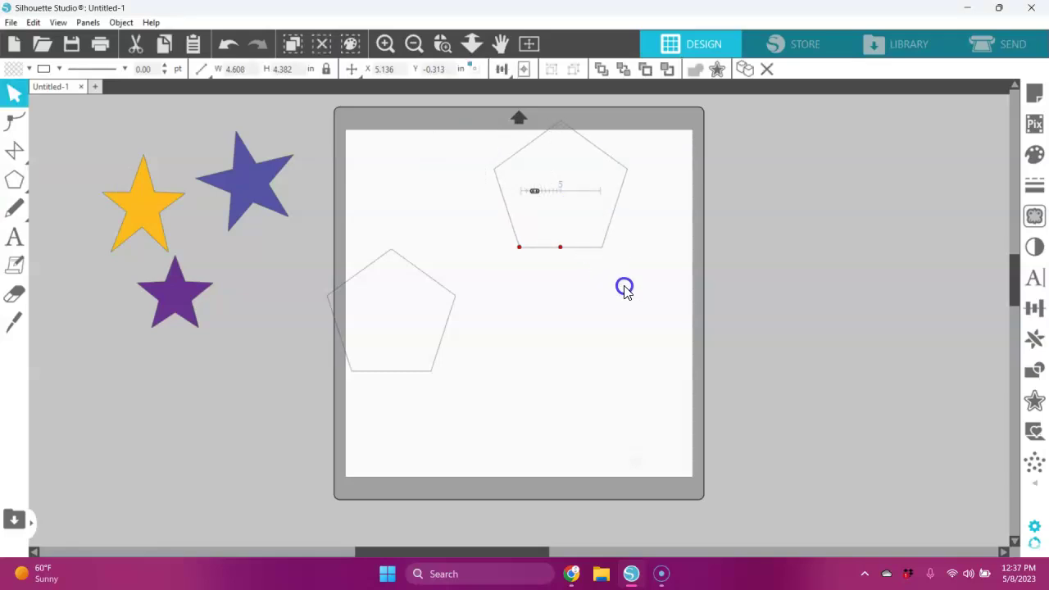
# Delete the pentagon at the page's left edge and move the remaining one toward the page's centre.
pyautogui.click(448, 296)
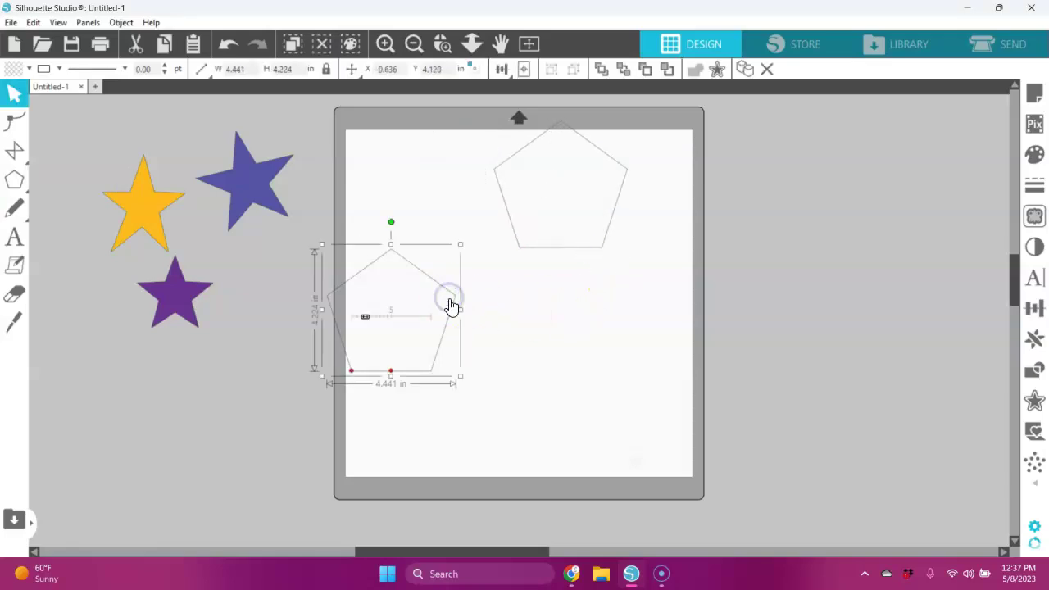
pyautogui.press('Delete')
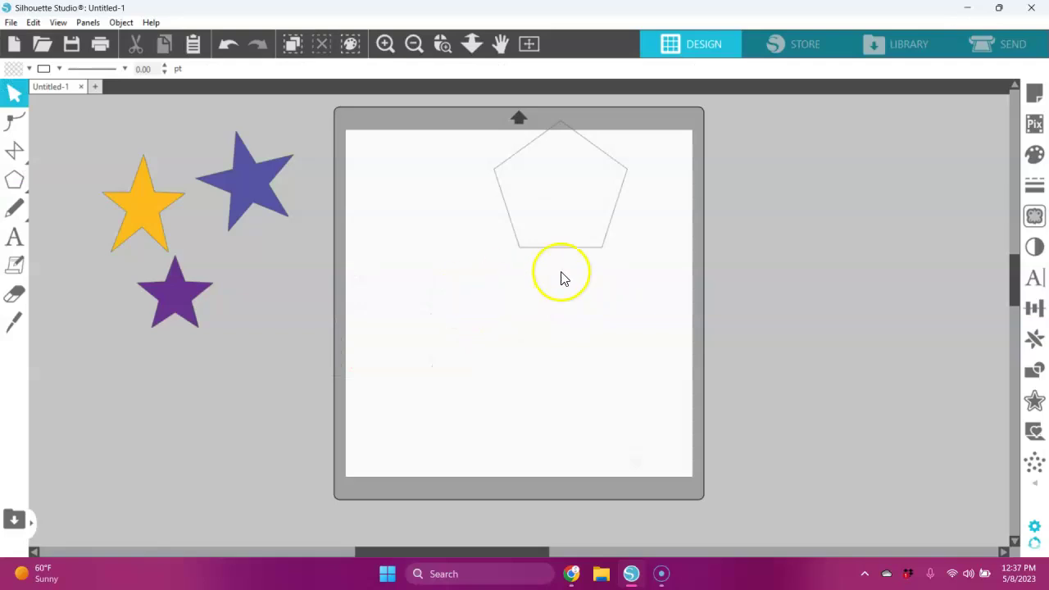
pyautogui.moveTo(601, 250); pyautogui.dragTo(565, 317)
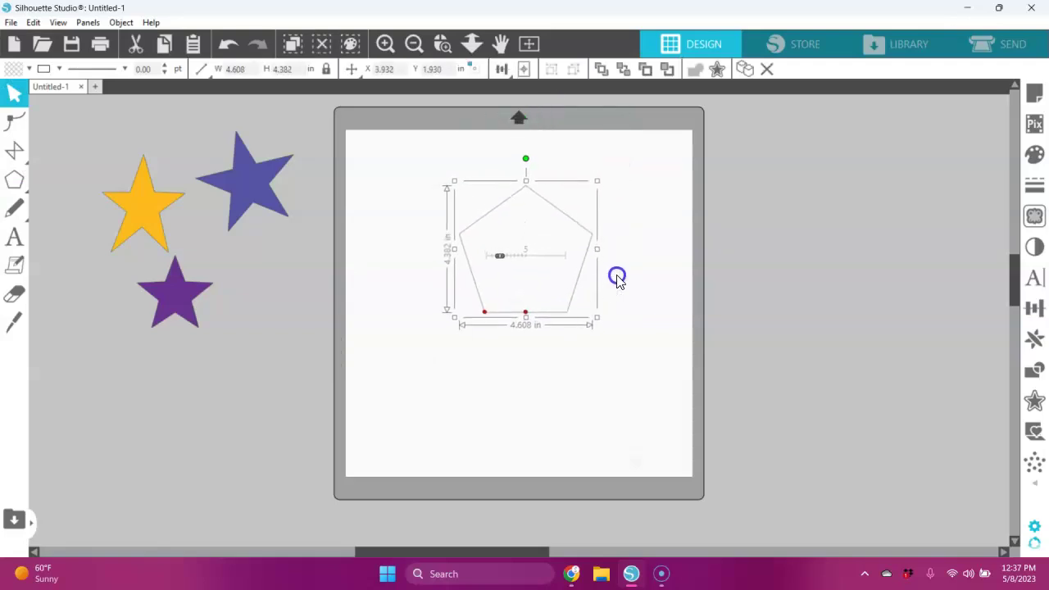
# Convert the pentagon to a path and shrink it to about 3.92 in wide, keeping it near the page's centre.
pyautogui.moveTo(499, 256)
pyautogui.mouseDown()
pyautogui.moveTo(509, 261)
pyautogui.moveTo(498, 261)
pyautogui.mouseUp()
pyautogui.rightClick(579, 271)
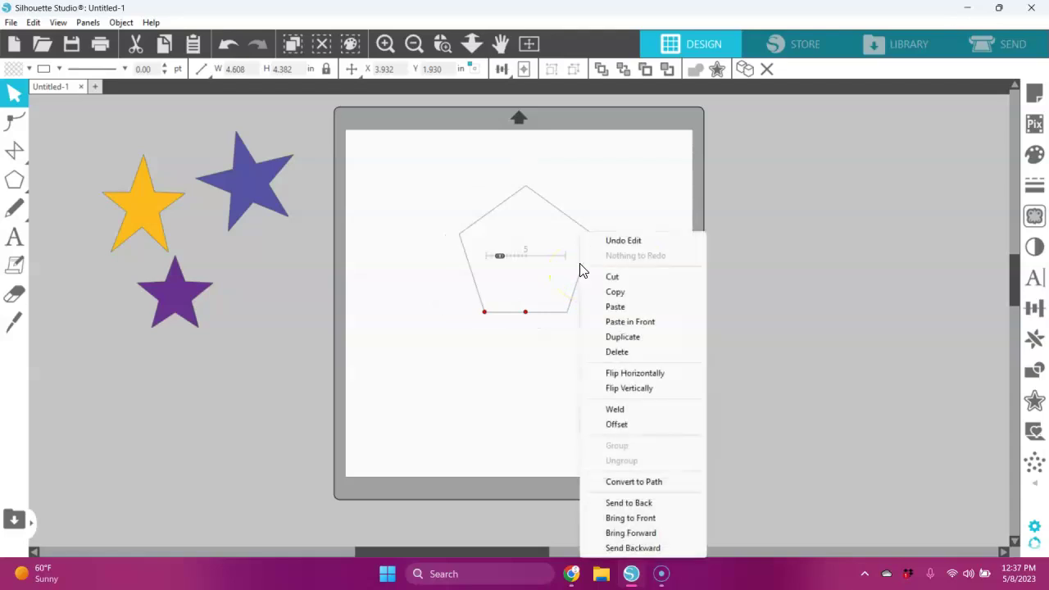
pyautogui.click(632, 483)
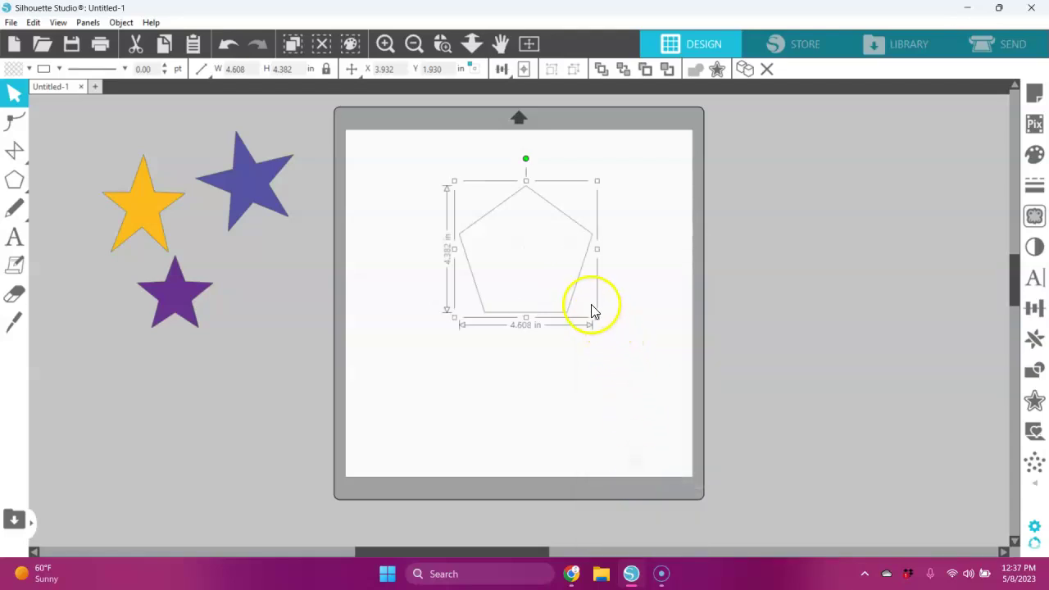
pyautogui.moveTo(597, 317); pyautogui.dragTo(581, 308)
pyautogui.moveTo(562, 261); pyautogui.dragTo(567, 290)
# Fill the pentagon with light pink.
pyautogui.click(29, 70)
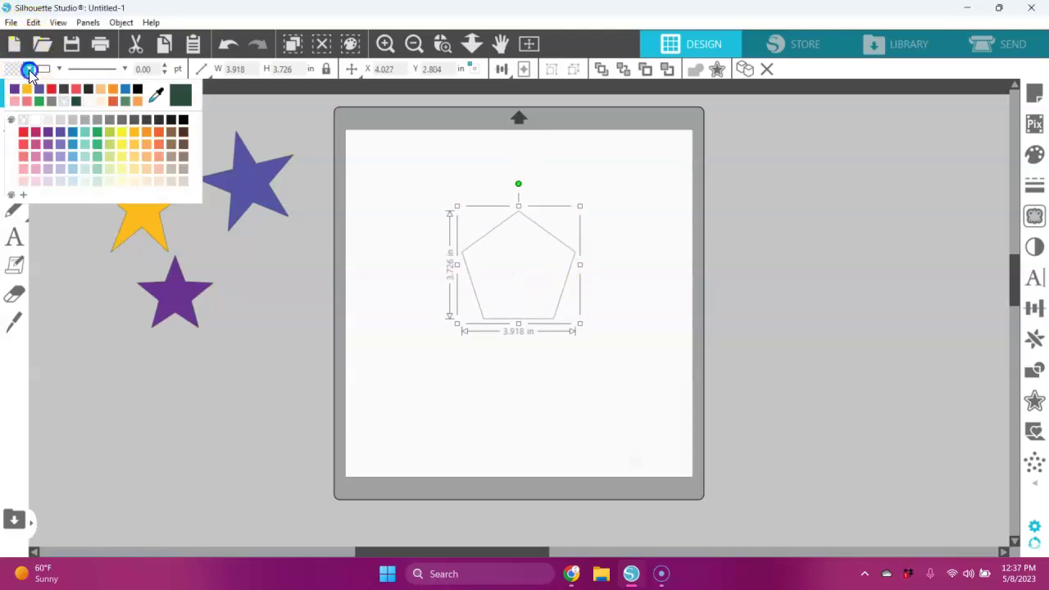
pyautogui.click(23, 180)
pyautogui.click(597, 276)
pyautogui.moveTo(564, 272); pyautogui.dragTo(566, 274)
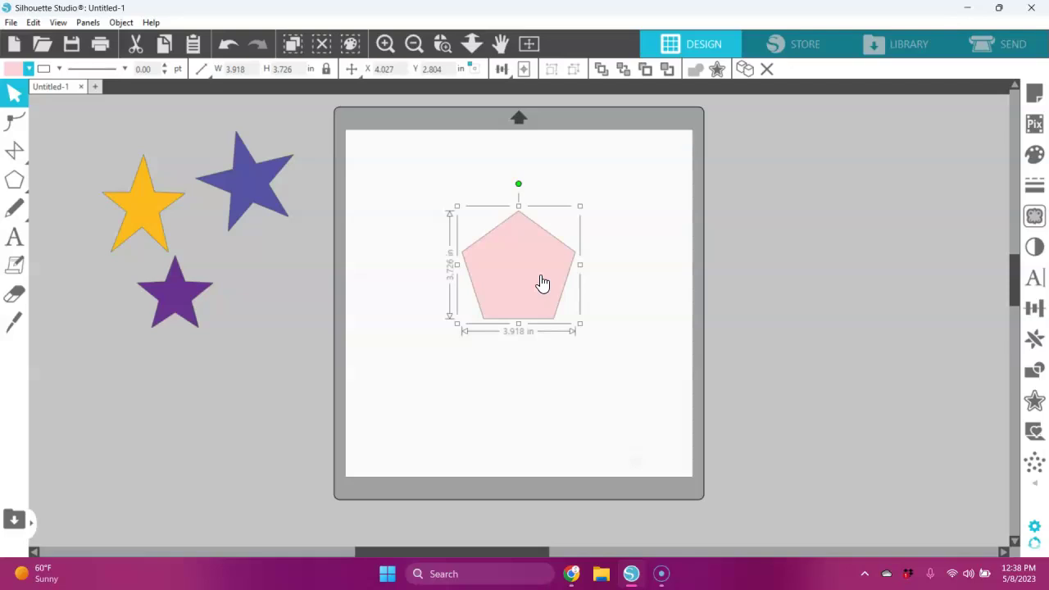
# Mirror a copy of the pink pentagon directly below the original and deselect it.
pyautogui.hotkey('shift', 'alt', 'Down')
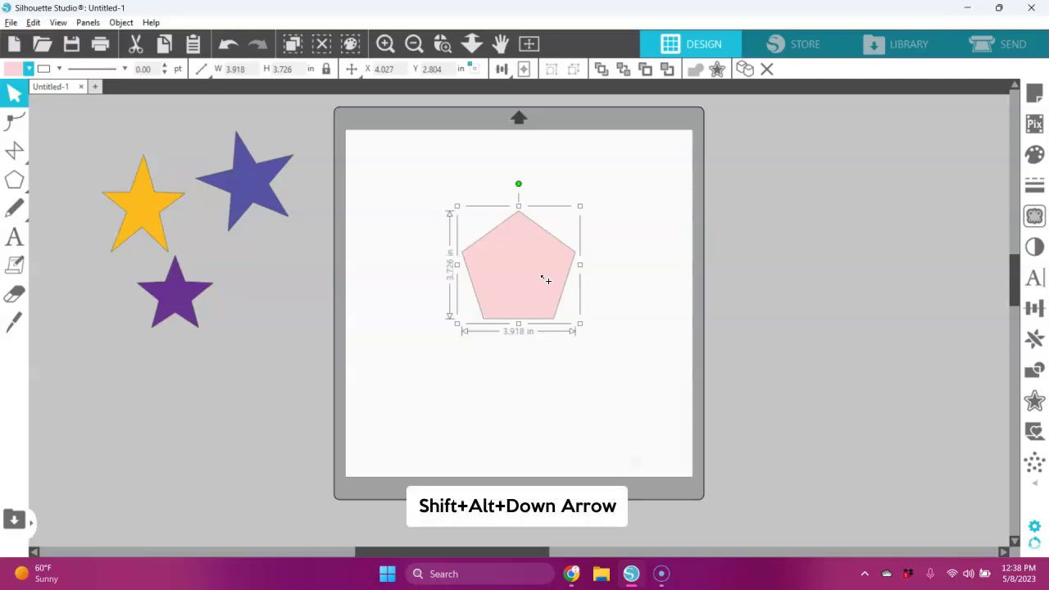
pyautogui.hotkey('shift', 'alt', 'Down')
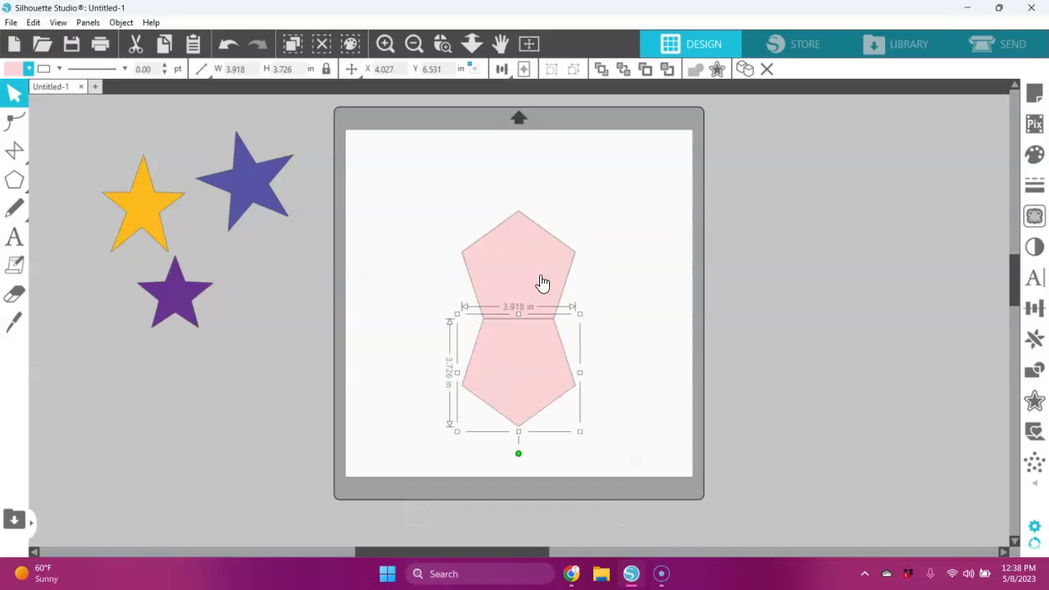
pyautogui.click(624, 297)
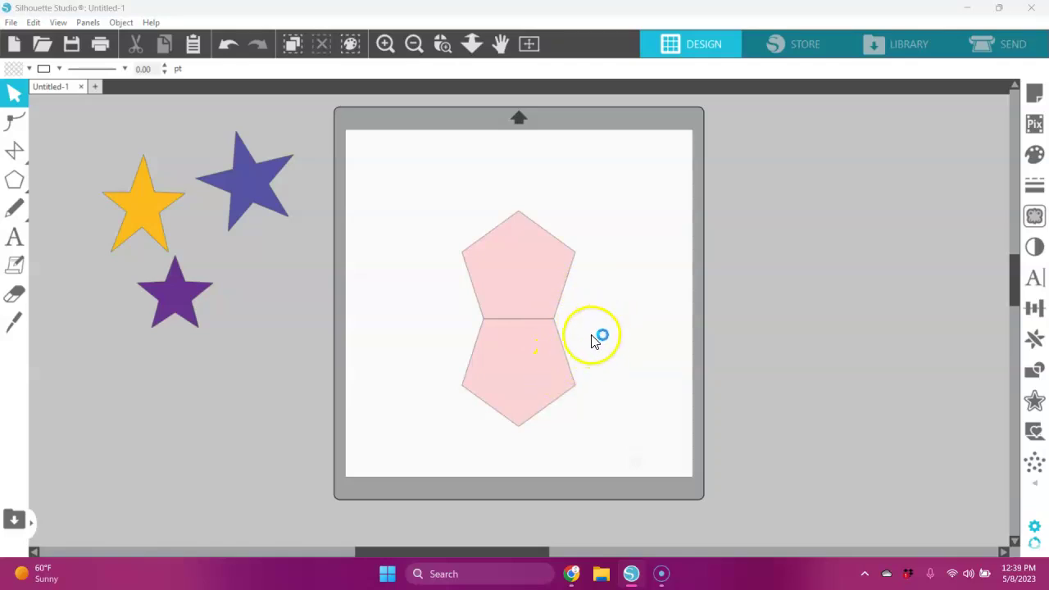
# Try entering point editing on the lower pentagon with the Edit Points tool and leave it again.
pyautogui.click(544, 362)
pyautogui.click(30, 124)
pyautogui.click(546, 375)
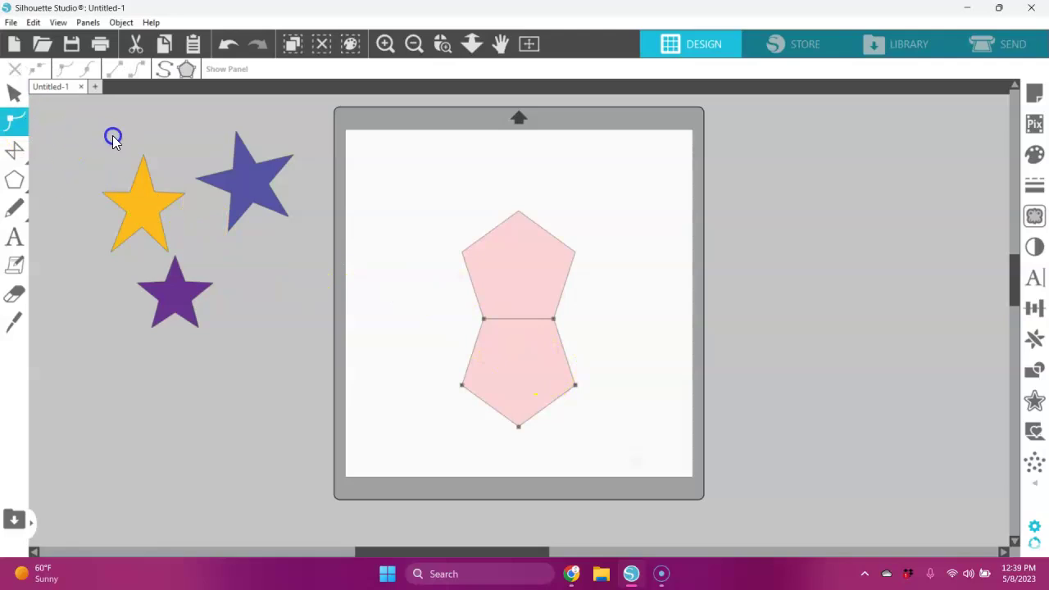
pyautogui.click(605, 326)
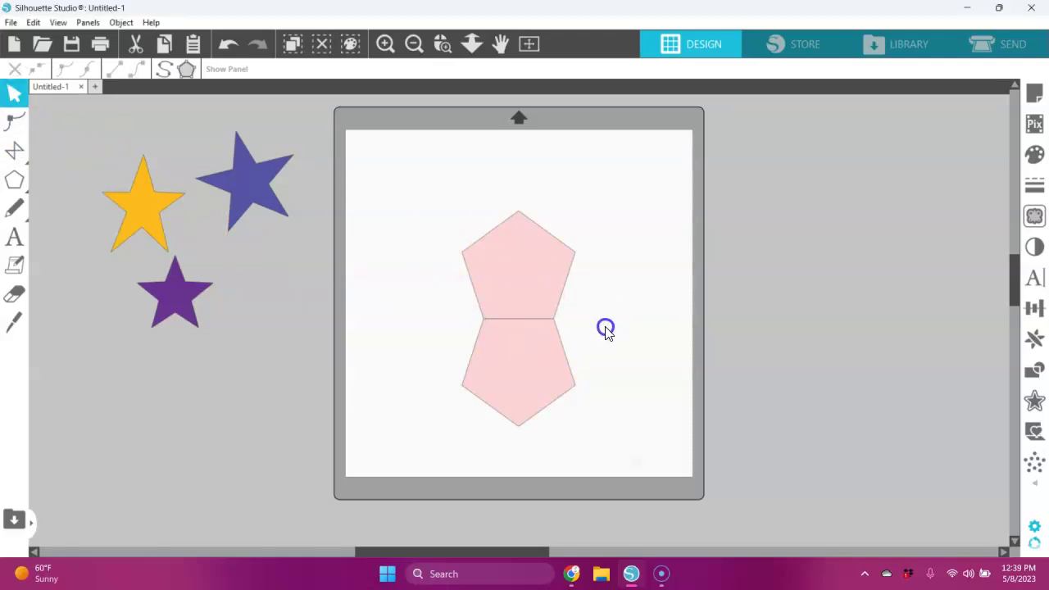
pyautogui.click(557, 377)
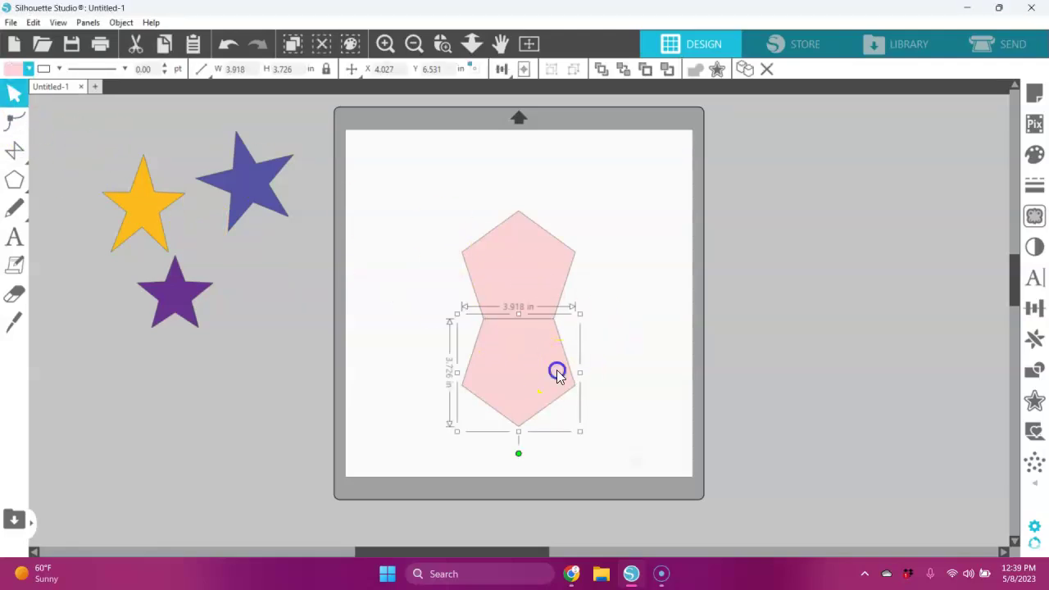
pyautogui.click(14, 119)
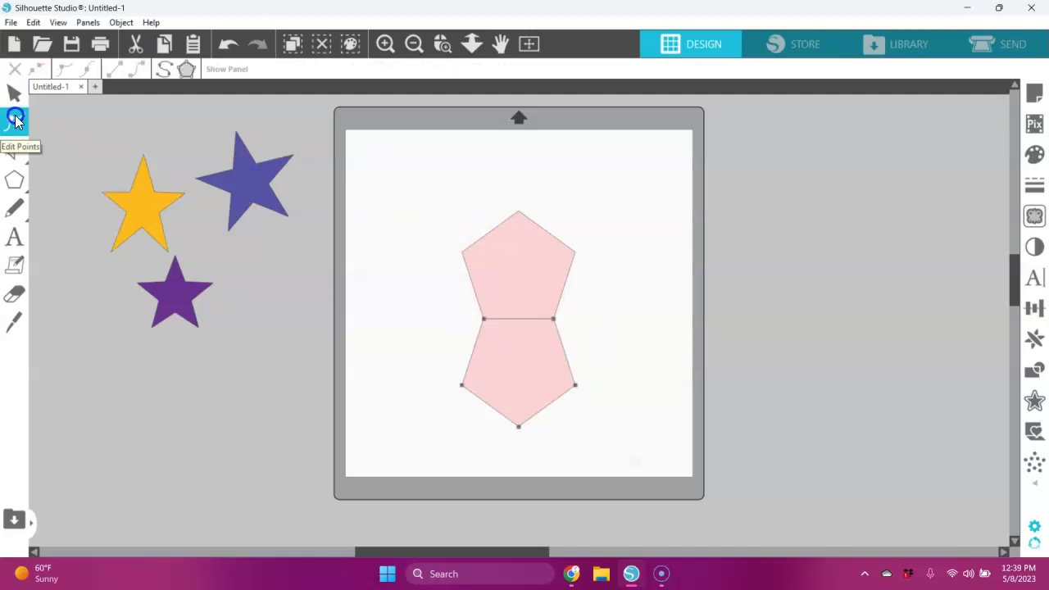
pyautogui.click(662, 215)
# Delete the two outer side points of the lower pentagon in point editing, making it a downward-pointing triangle.
pyautogui.doubleClick(541, 371)
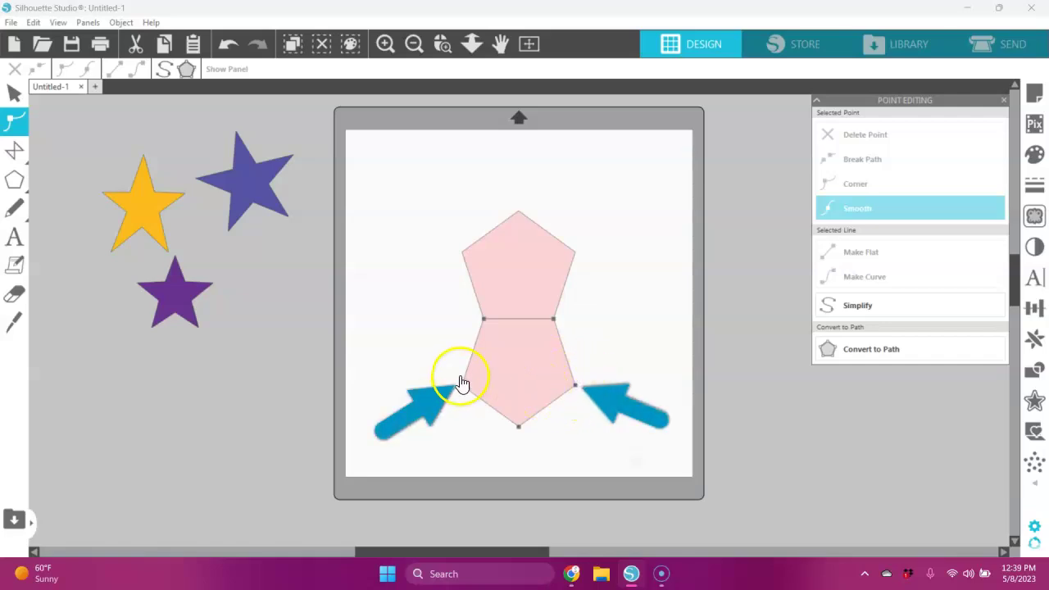
pyautogui.click(577, 387)
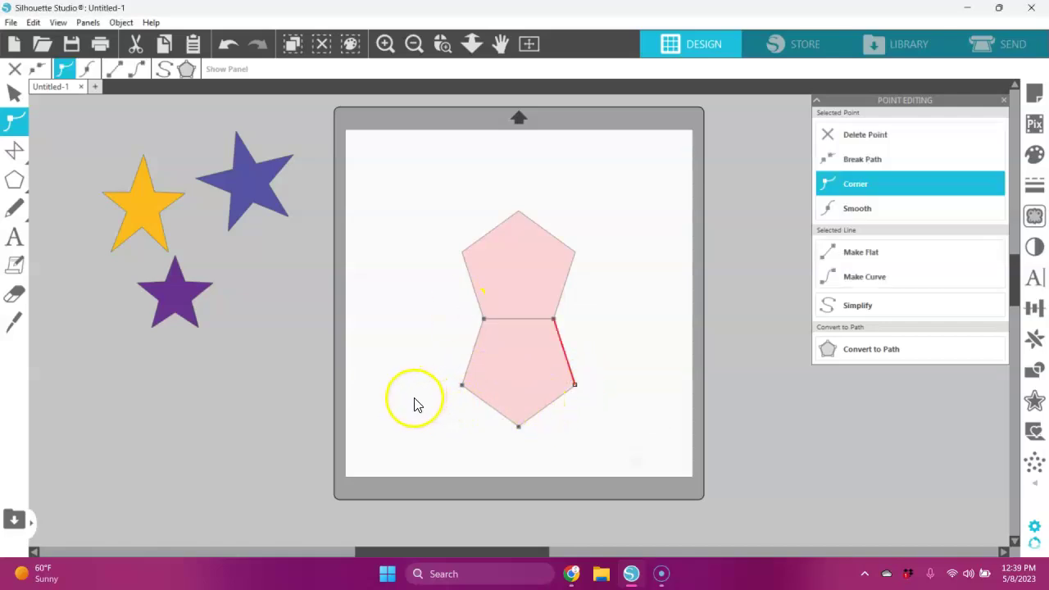
pyautogui.keyDown('shift'); pyautogui.click(465, 389); pyautogui.keyUp('shift')
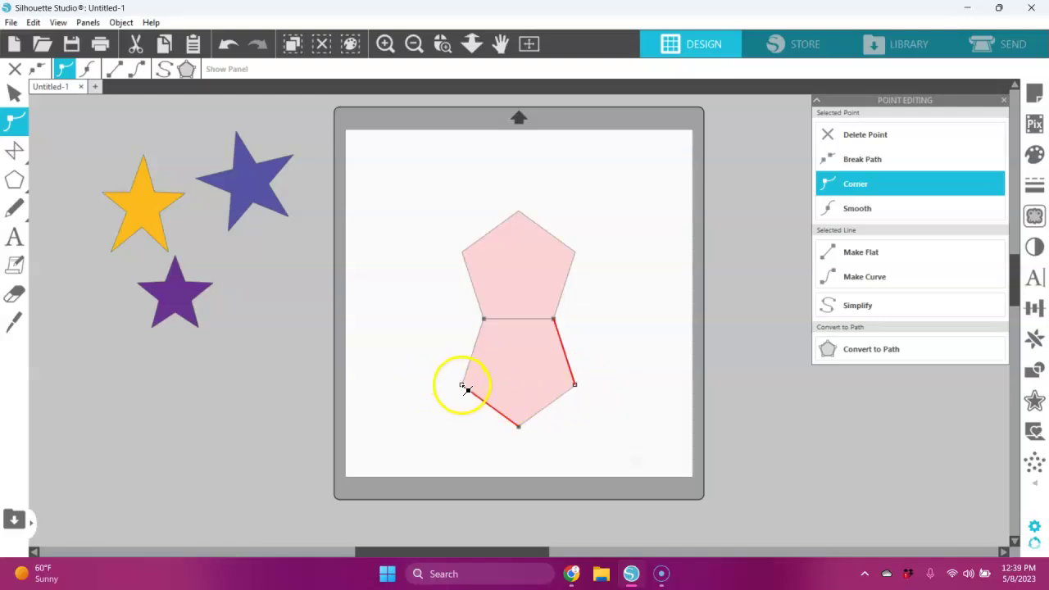
pyautogui.click(853, 137)
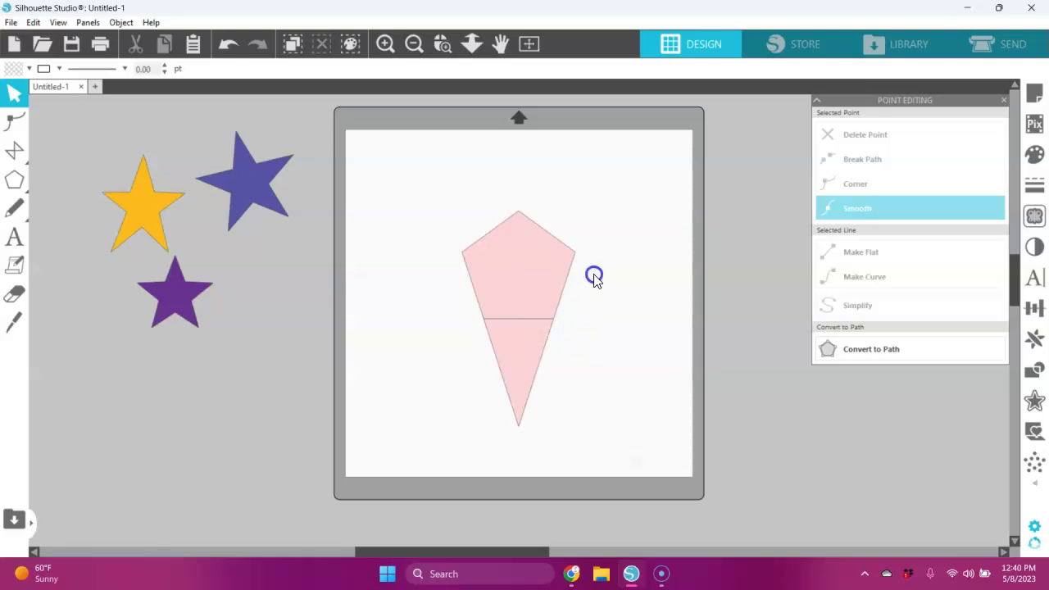
# Rotate the pentagon and its attached triangle together by a custom 72° with the Transform options, and deselect them.
pyautogui.moveTo(588, 185); pyautogui.dragTo(426, 445)
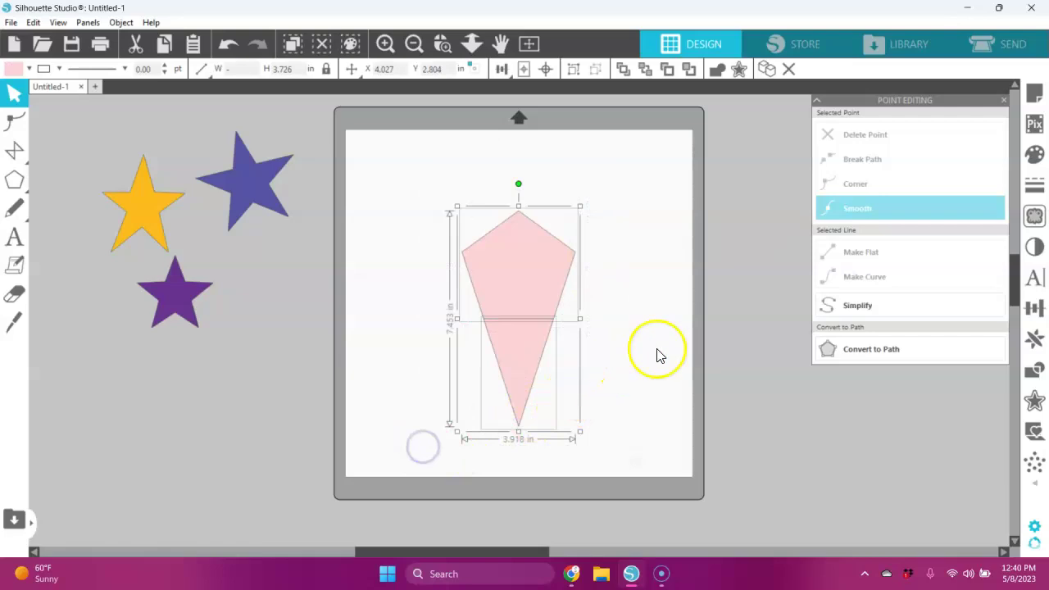
pyautogui.click(1035, 308)
pyautogui.moveTo(751, 109); pyautogui.dragTo(948, 227)
pyautogui.click(776, 322)
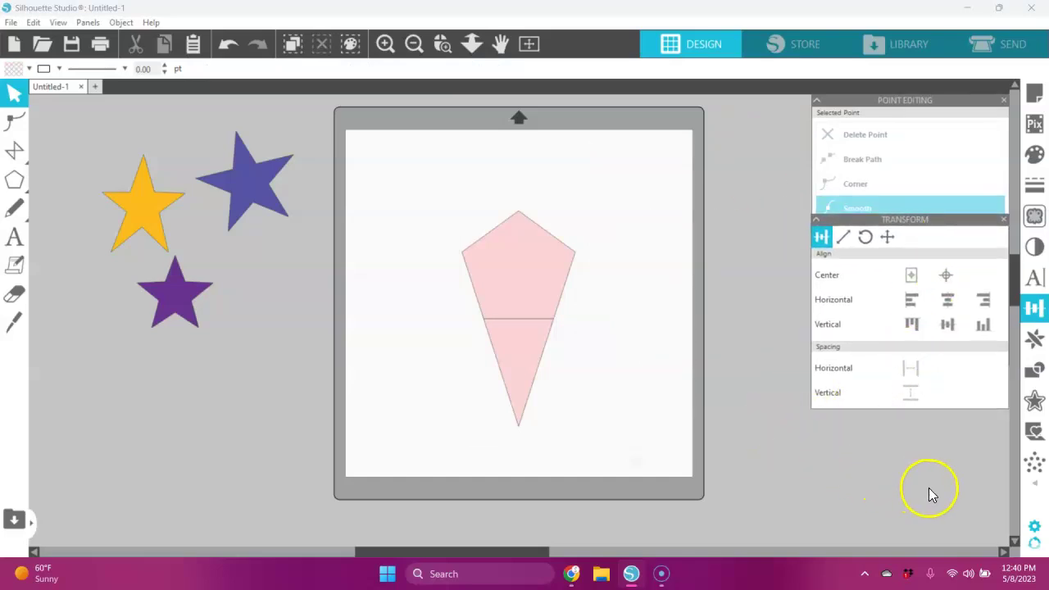
pyautogui.moveTo(610, 177); pyautogui.dragTo(374, 461)
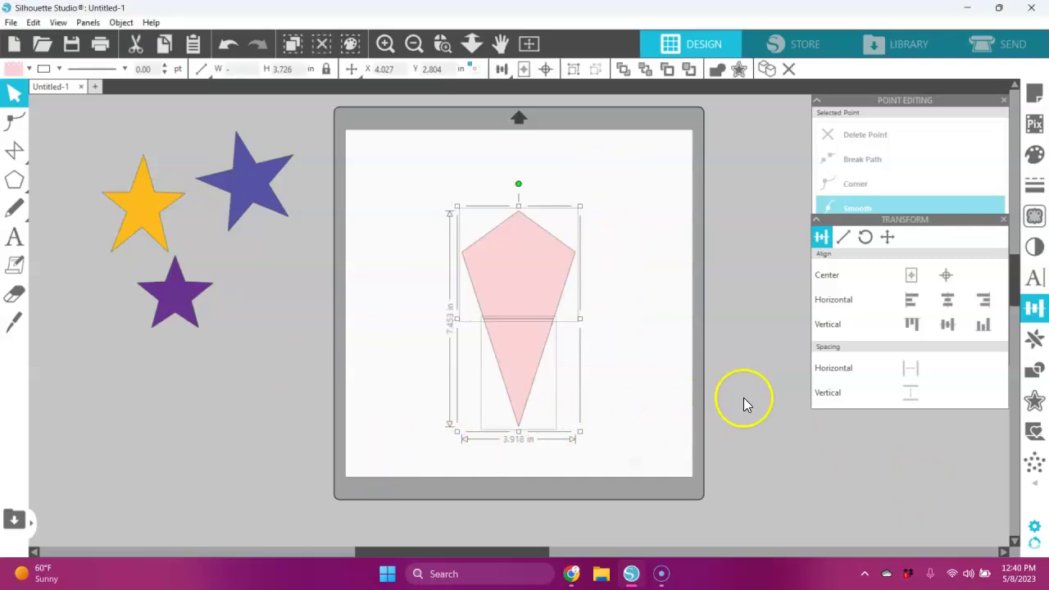
pyautogui.click(866, 237)
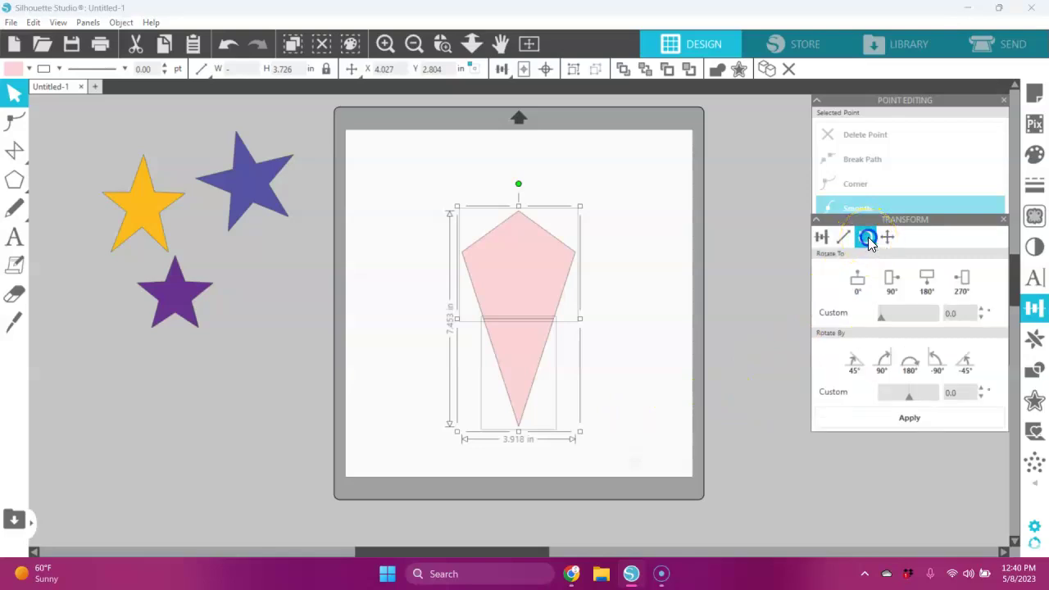
pyautogui.click(954, 393)
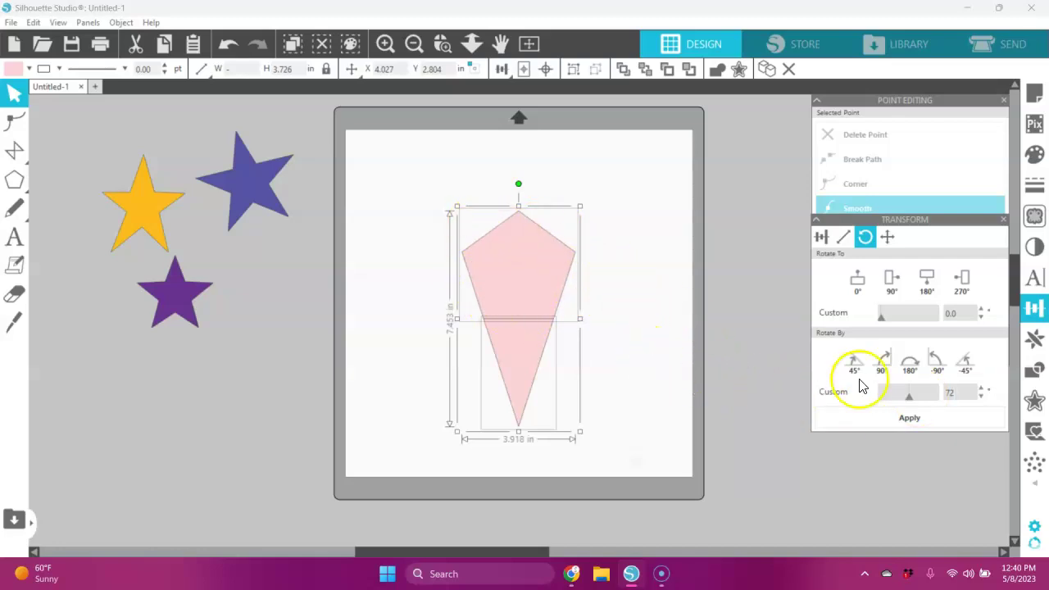
pyautogui.click(932, 417)
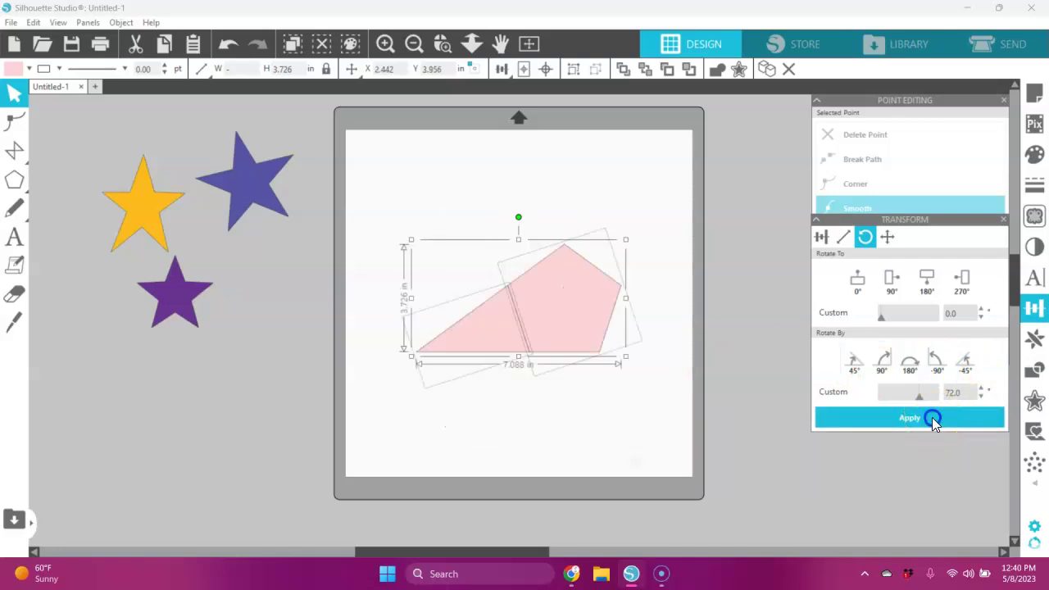
pyautogui.click(652, 262)
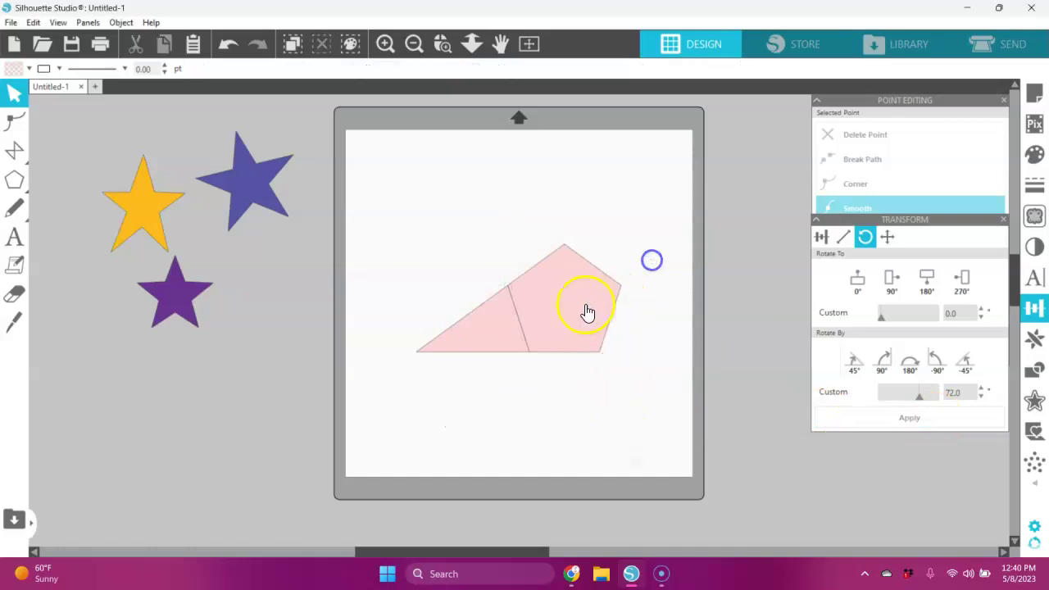
# Move the rotated pentagon and triangle together up and to the left to make room below them on the page.
pyautogui.click(598, 335)
pyautogui.moveTo(605, 335); pyautogui.dragTo(578, 304)
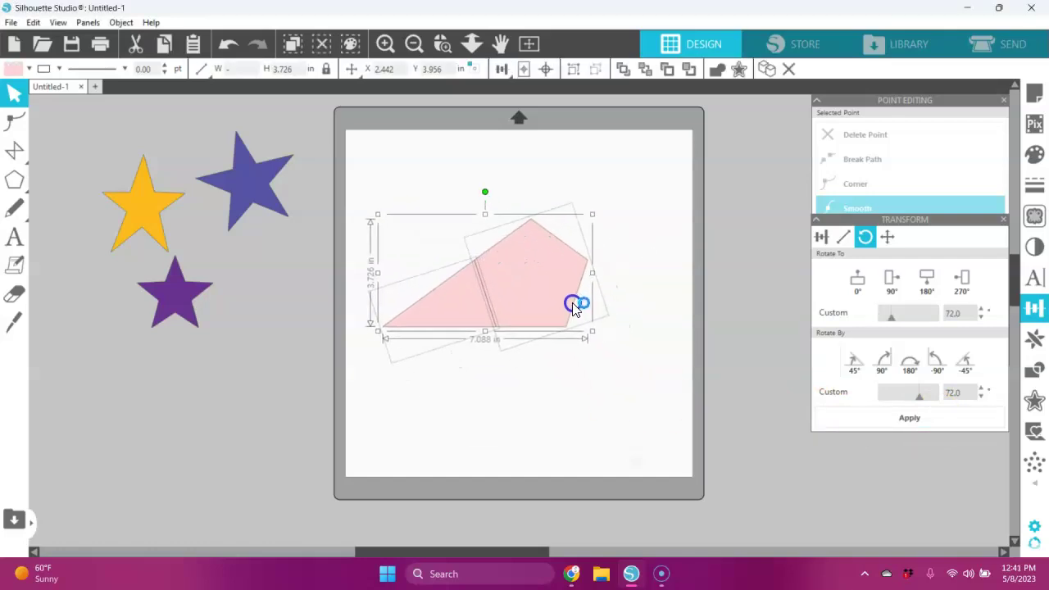
pyautogui.click(656, 344)
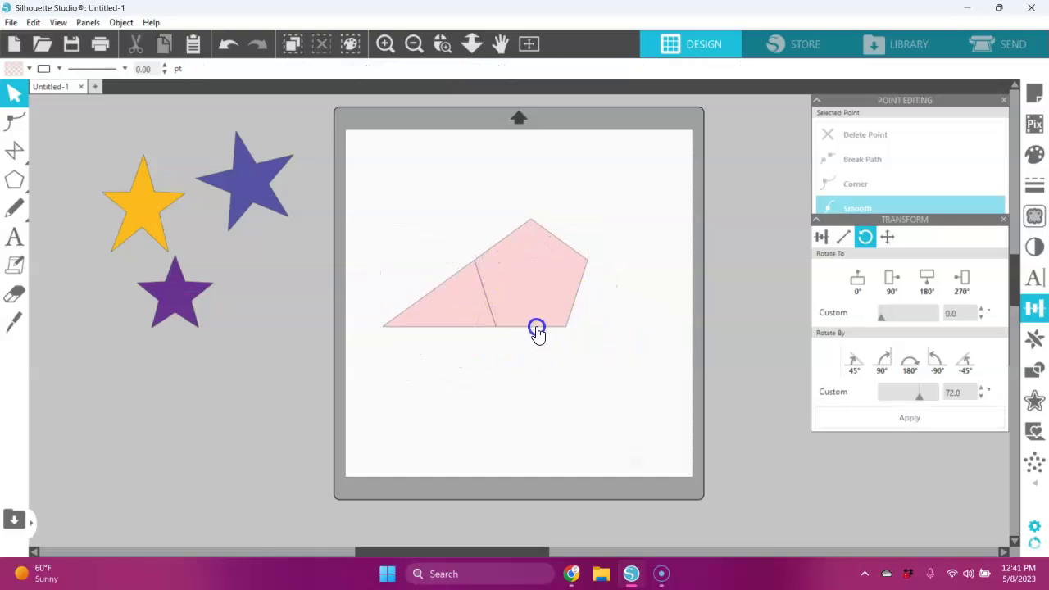
# Mirror a copy of the rotated pentagon directly below its flat bottom edge.
pyautogui.click(574, 295)
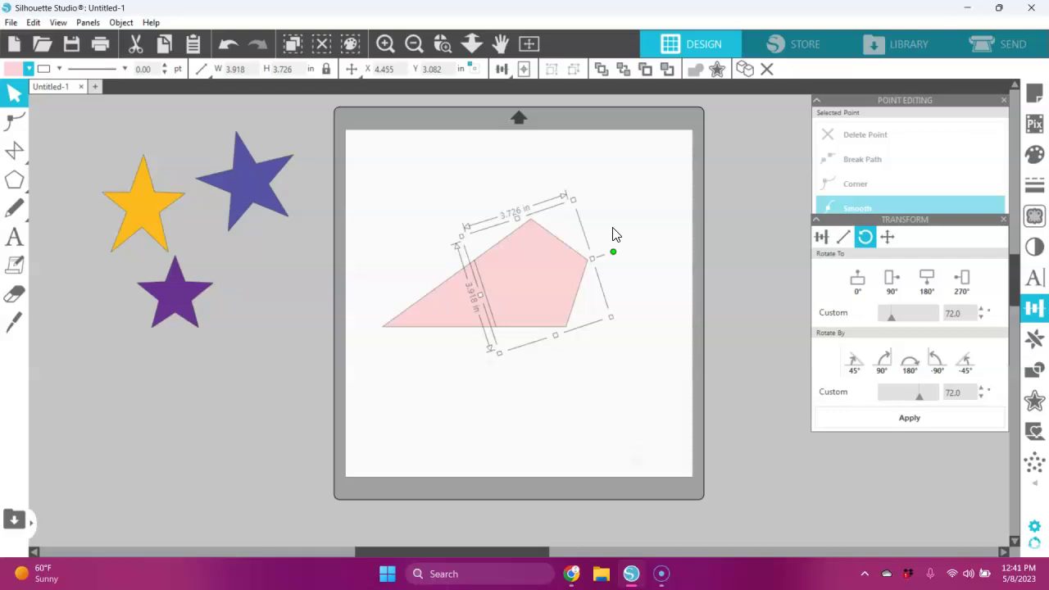
pyautogui.hotkey('alt', 'Down')
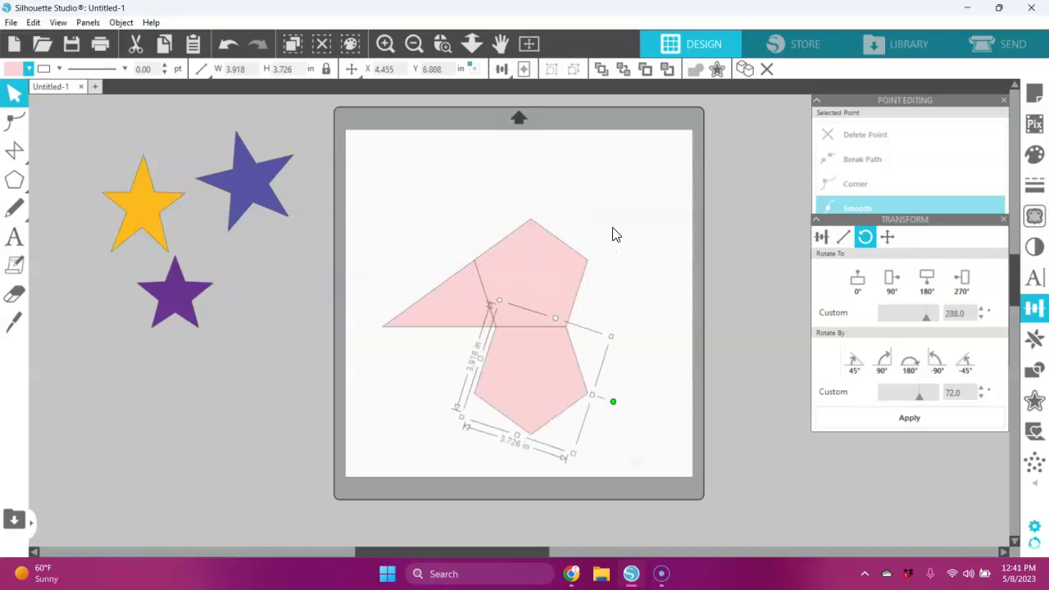
pyautogui.click(639, 256)
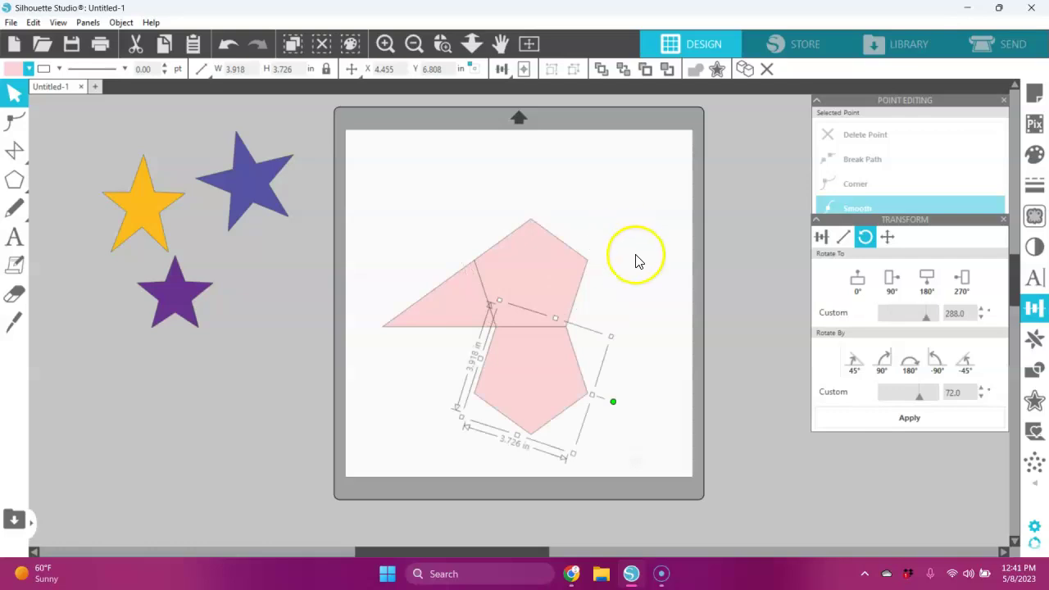
pyautogui.doubleClick(579, 369)
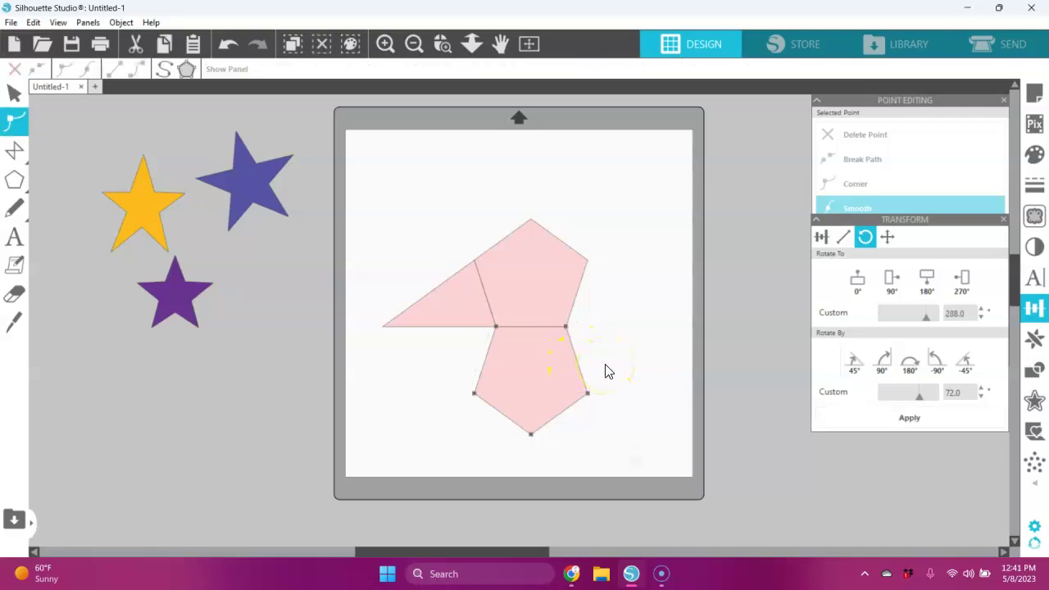
pyautogui.click(628, 380)
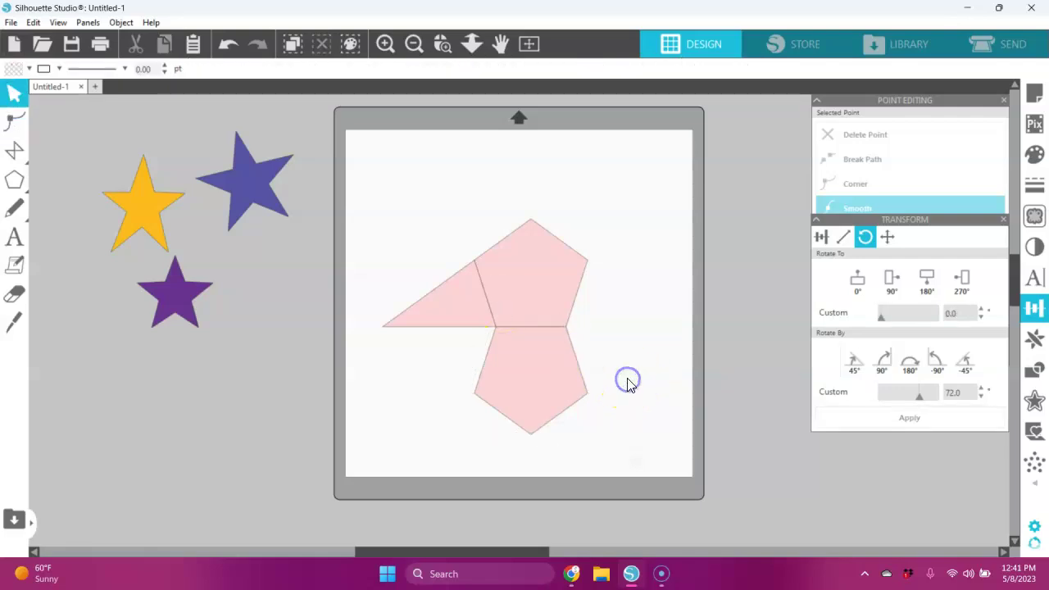
pyautogui.click(545, 384)
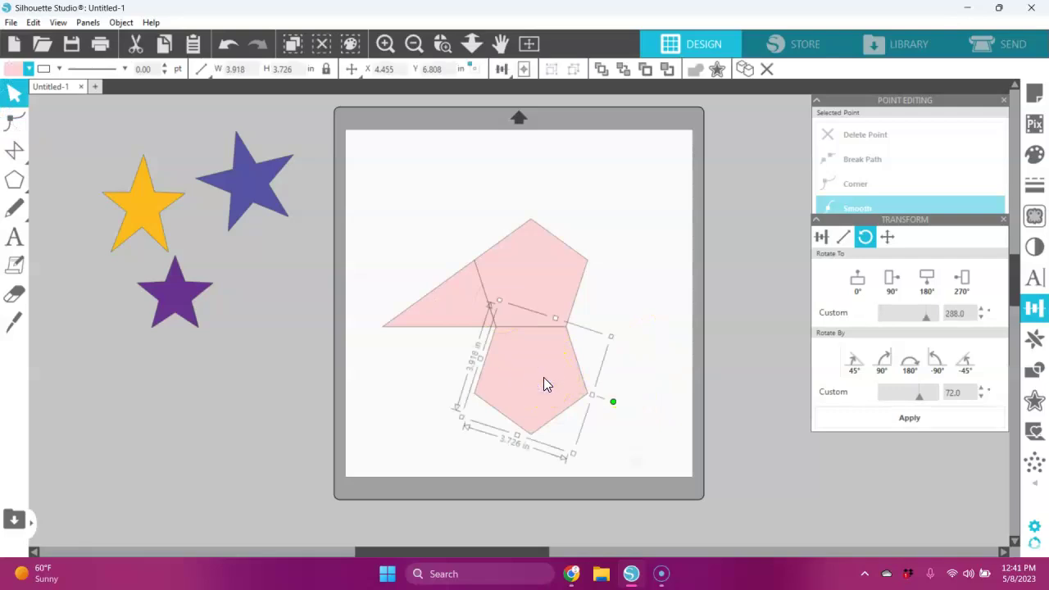
pyautogui.doubleClick(511, 276)
pyautogui.click(629, 328)
# Delete the two outer side points of the lower mirrored pentagon in point editing, making the star's second triangular point.
pyautogui.click(562, 368)
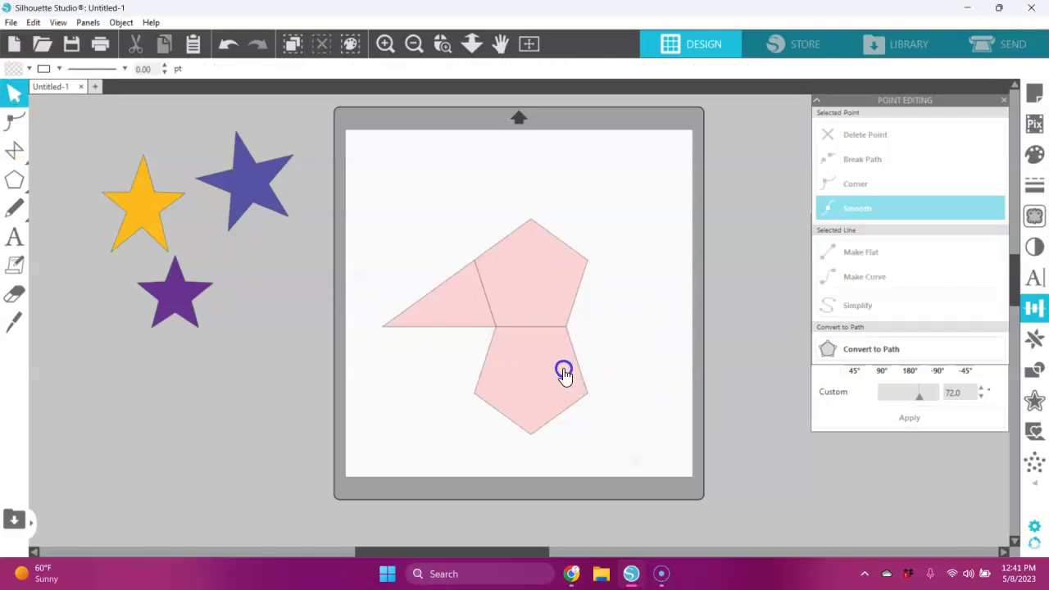
pyautogui.click(15, 121)
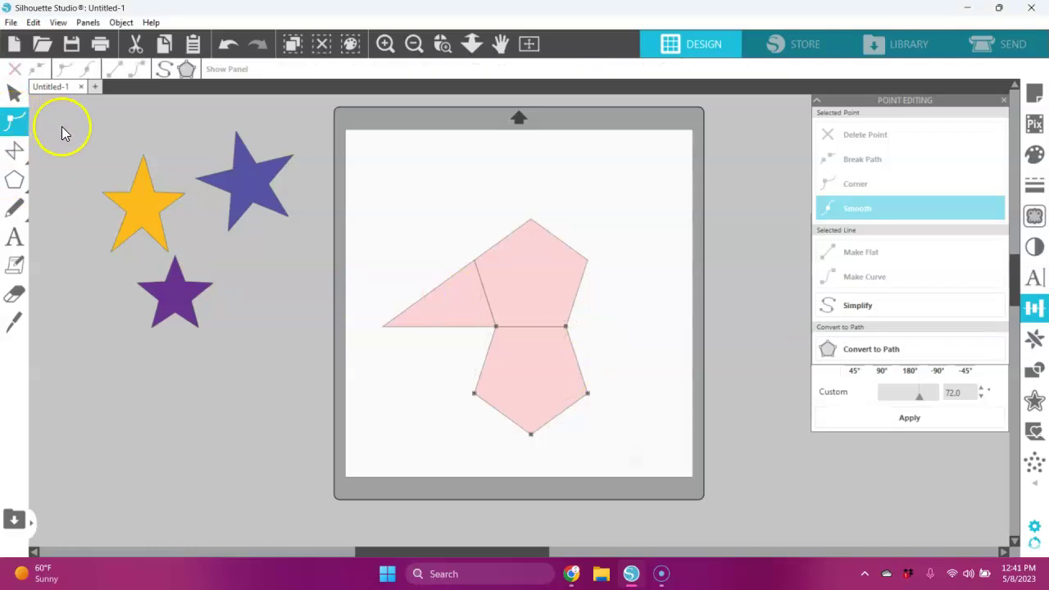
pyautogui.click(587, 393)
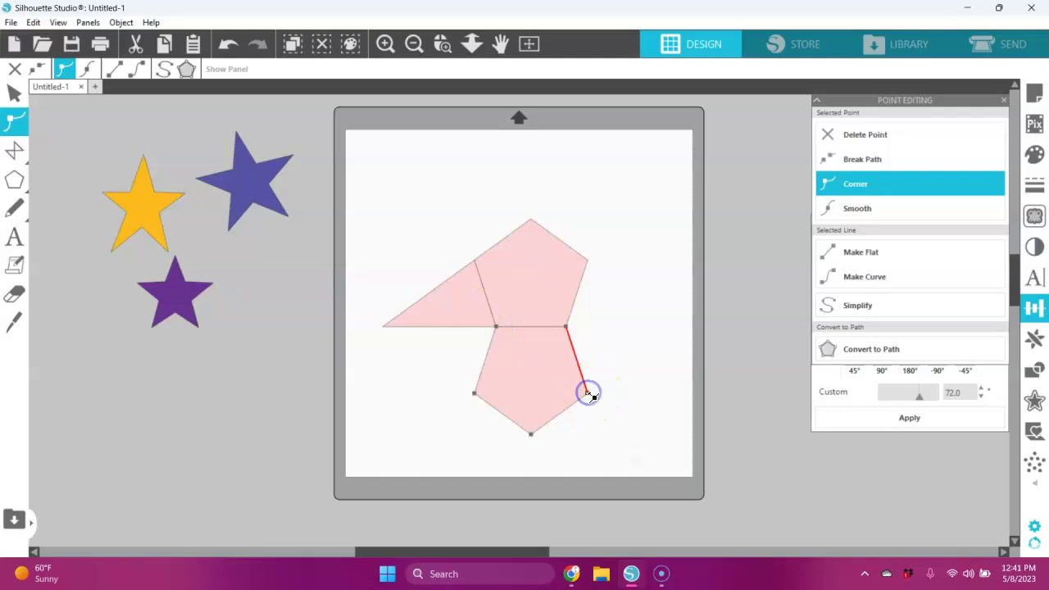
pyautogui.keyDown('shift'); pyautogui.click(474, 393); pyautogui.keyUp('shift')
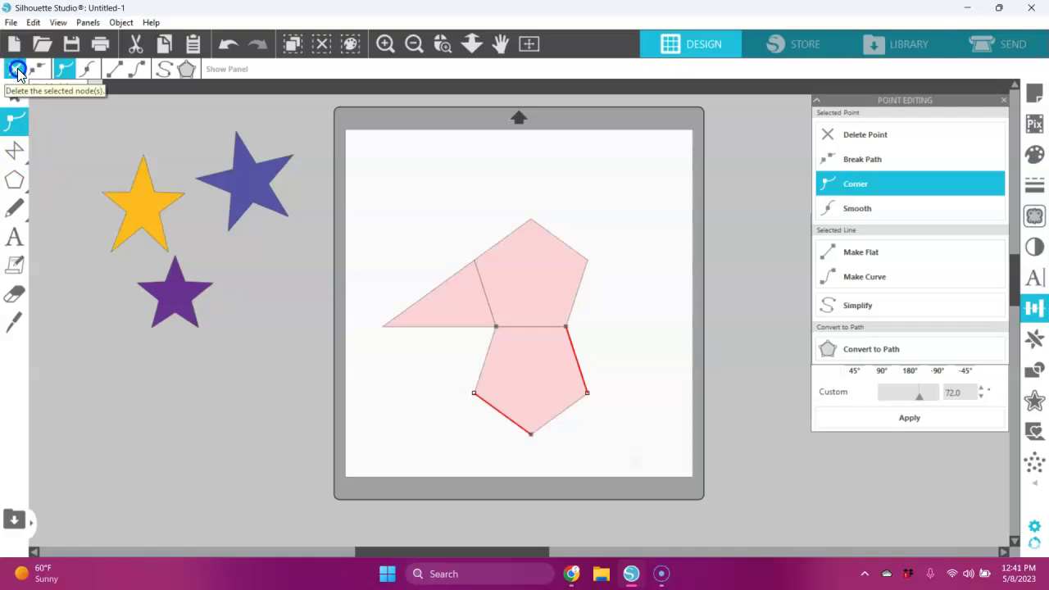
pyautogui.click(17, 71)
pyautogui.click(599, 320)
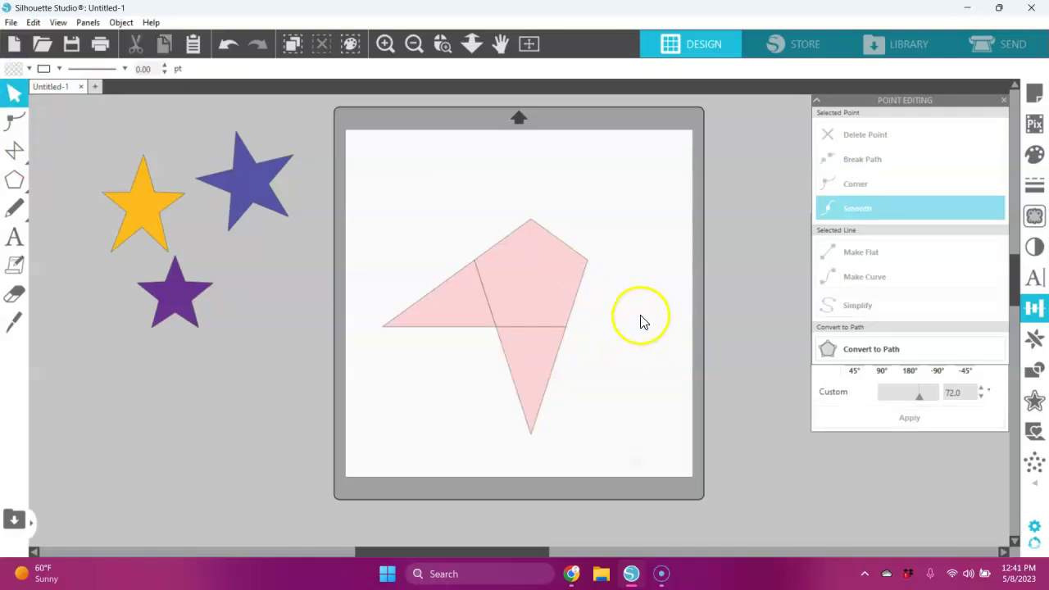
# Rotate the pentagon and both triangles together by 72° and move them toward the top of the page.
pyautogui.click(601, 201)
pyautogui.moveTo(602, 201); pyautogui.dragTo(340, 418)
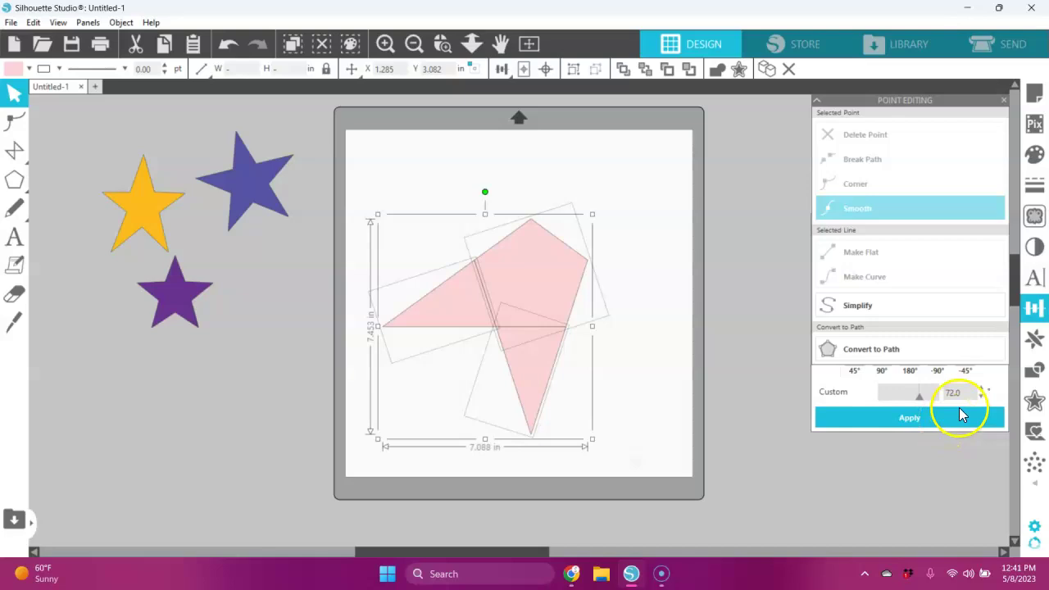
pyautogui.click(1005, 101)
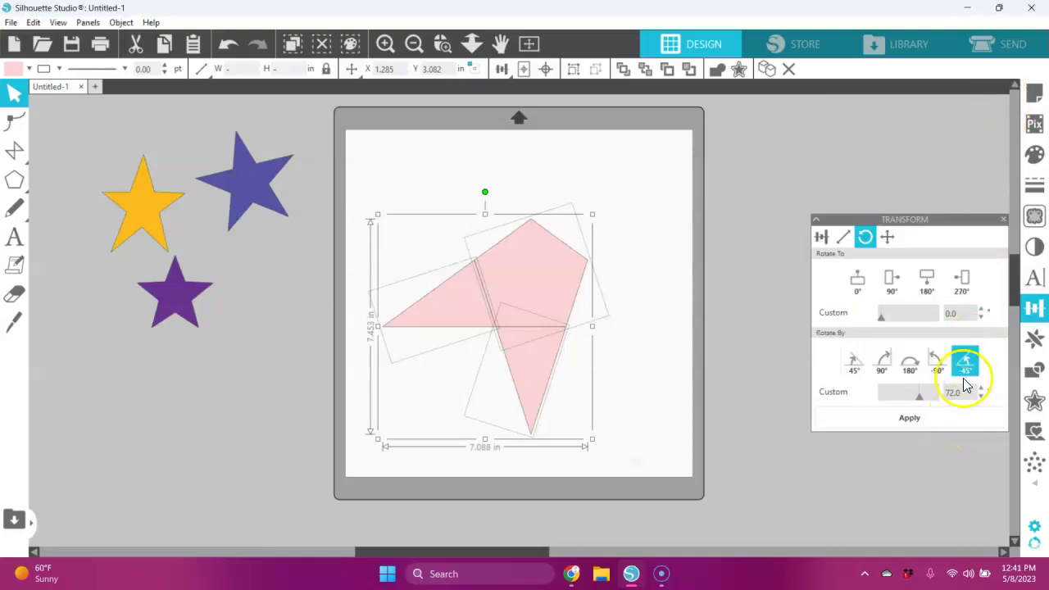
pyautogui.click(906, 420)
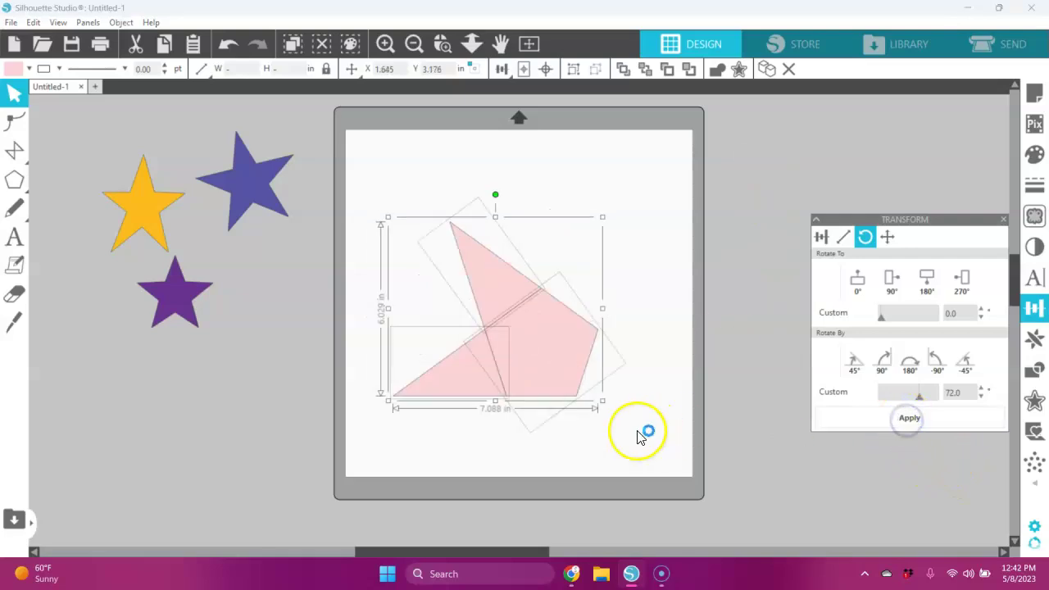
pyautogui.moveTo(570, 381); pyautogui.dragTo(558, 321)
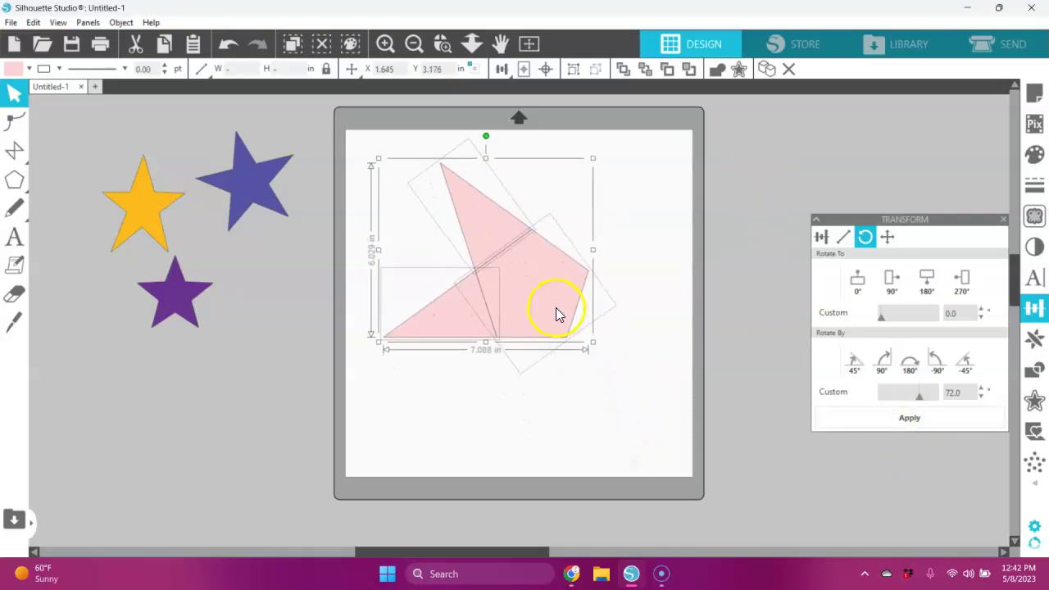
pyautogui.click(645, 329)
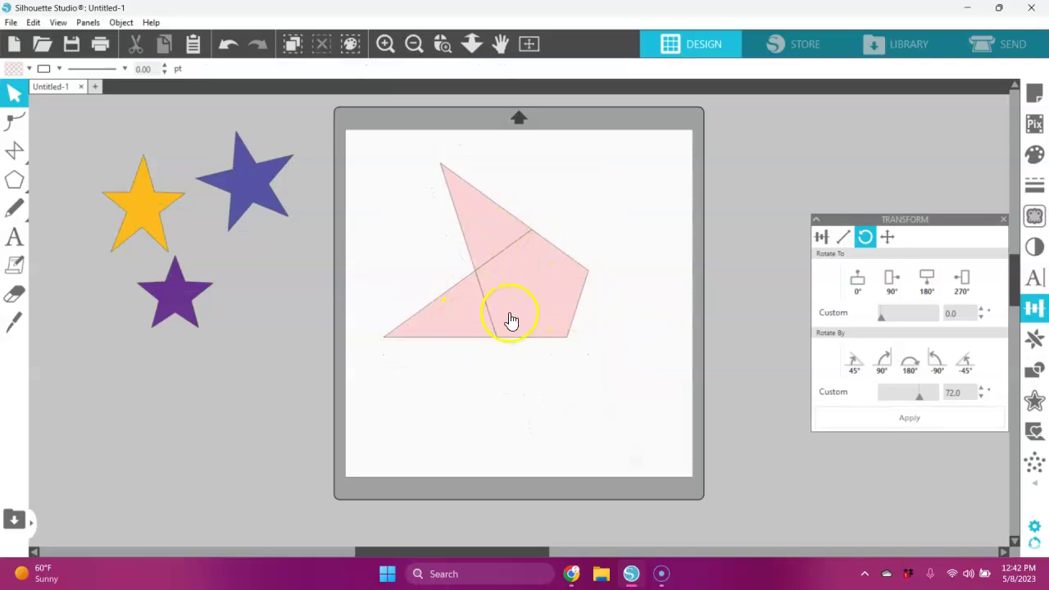
# Mirror another copy of the central pentagon directly below it and deselect the copy.
pyautogui.click(552, 293)
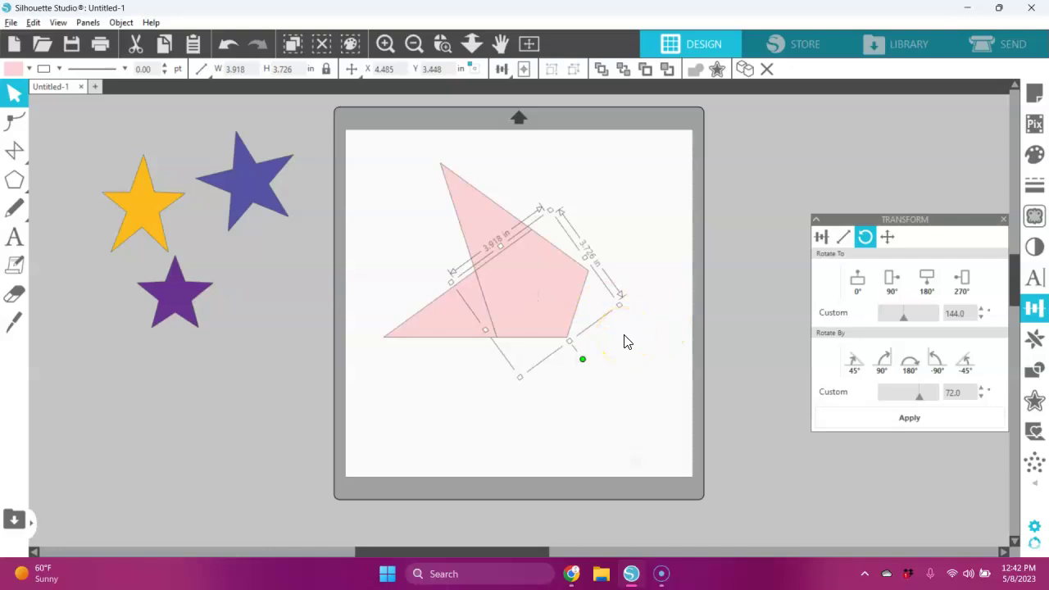
pyautogui.hotkey('alt', 'Down')
pyautogui.click(641, 289)
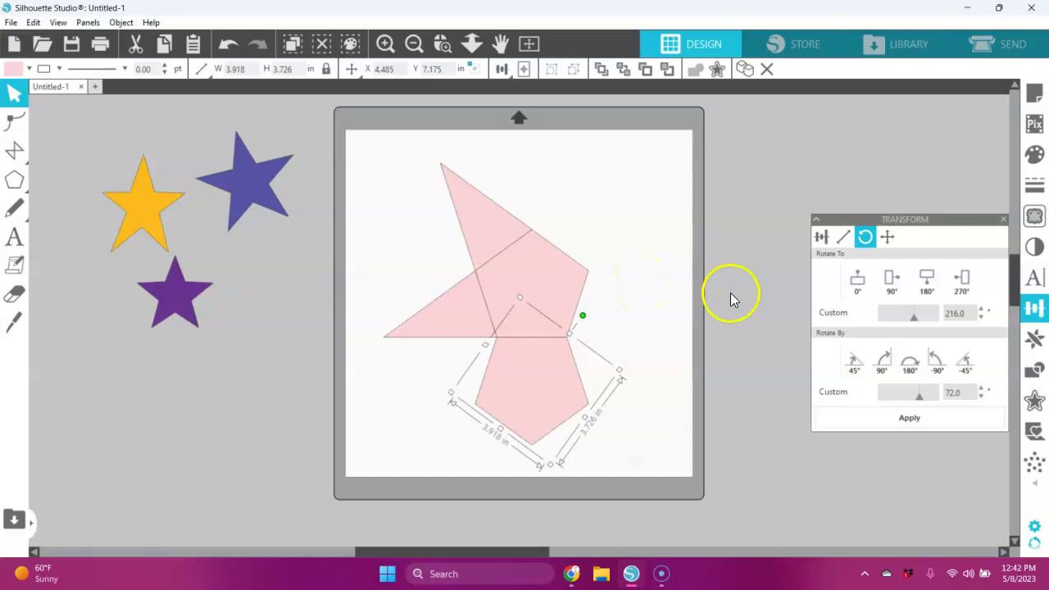
pyautogui.click(628, 315)
# Delete the two outer side points of the new lower pentagon, making the star's third triangular point.
pyautogui.click(546, 402)
pyautogui.doubleClick(565, 421)
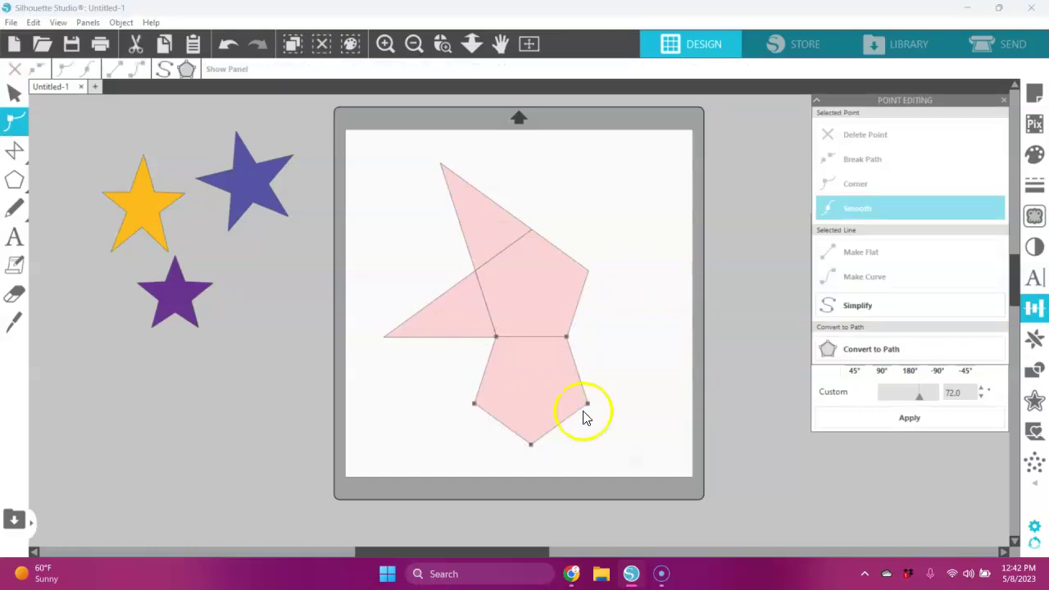
pyautogui.click(588, 403)
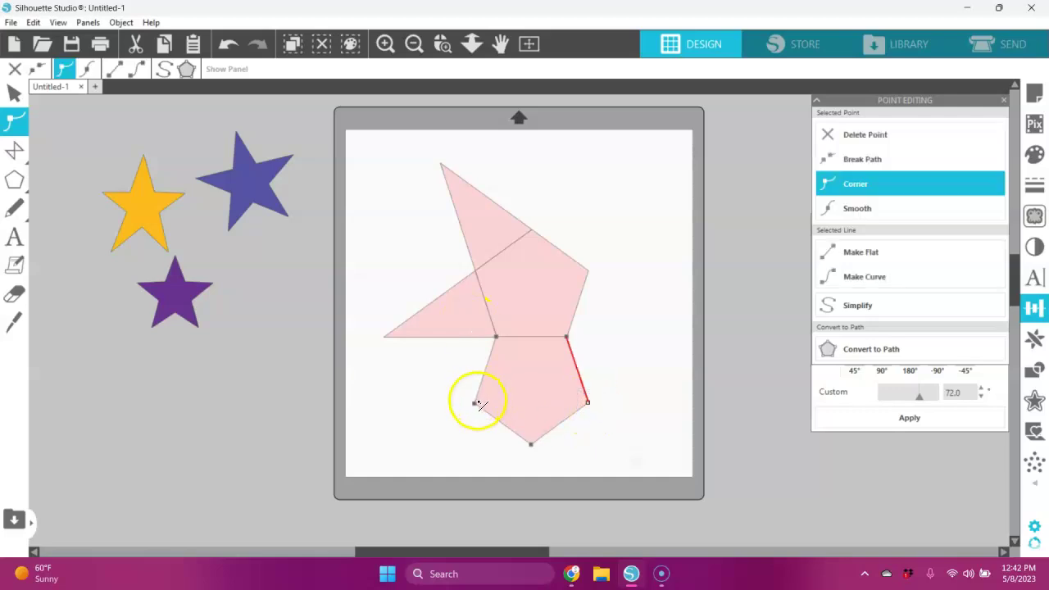
pyautogui.keyDown('shift'); pyautogui.click(476, 404); pyautogui.keyUp('shift')
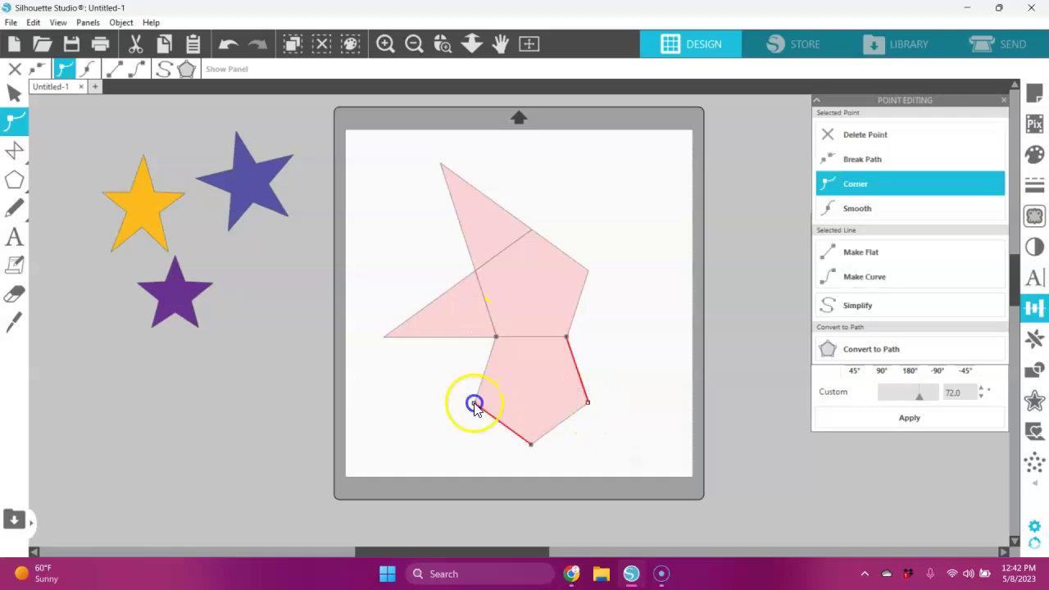
pyautogui.click(827, 135)
pyautogui.click(614, 360)
# Rotate the pentagon and its three triangles together by 72° and deselect them.
pyautogui.click(615, 271)
pyautogui.moveTo(614, 270); pyautogui.dragTo(482, 418)
pyautogui.click(934, 424)
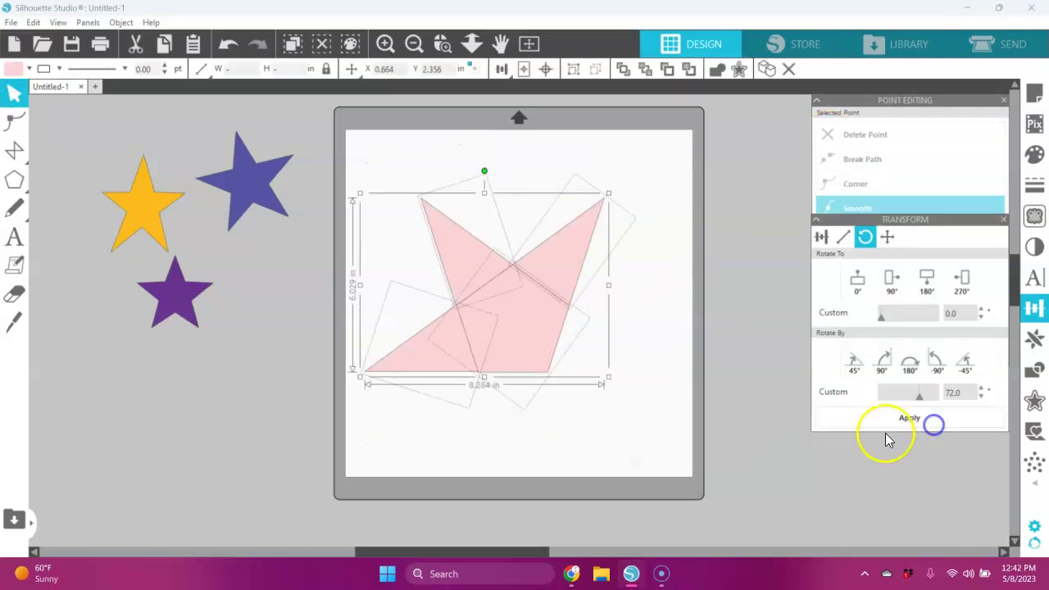
pyautogui.click(621, 375)
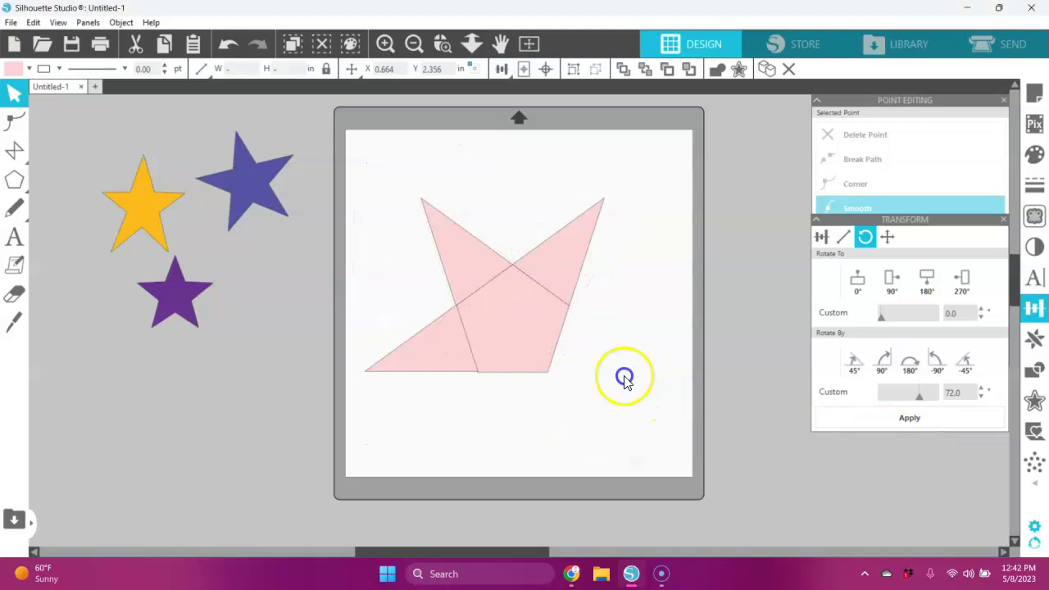
# Mirror another copy of the central pentagon directly below it and delete the copy's two outer side points, making the fourth triangle.
pyautogui.click(563, 339)
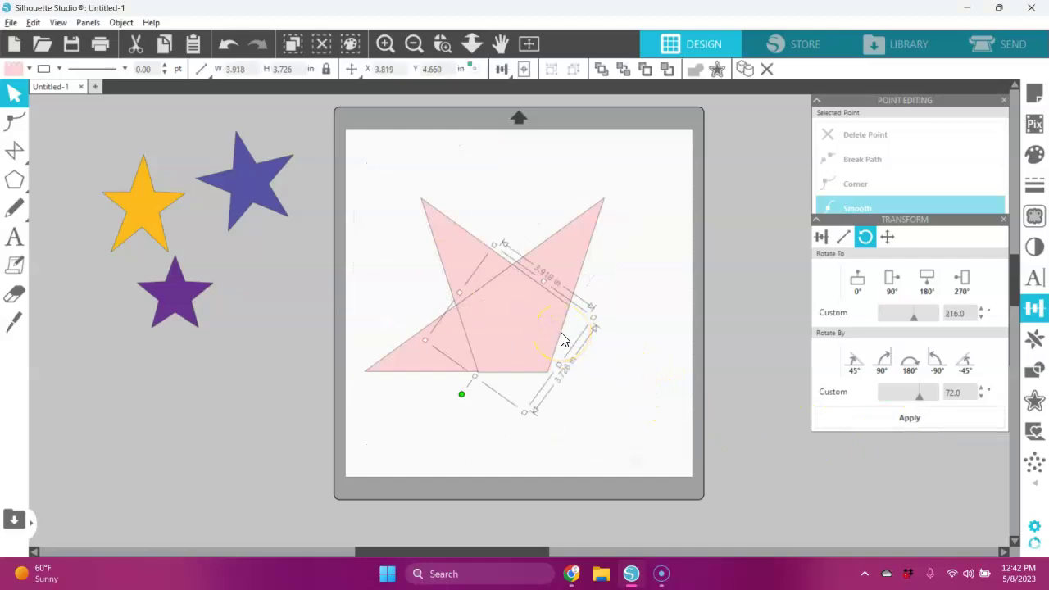
pyautogui.press('Return')
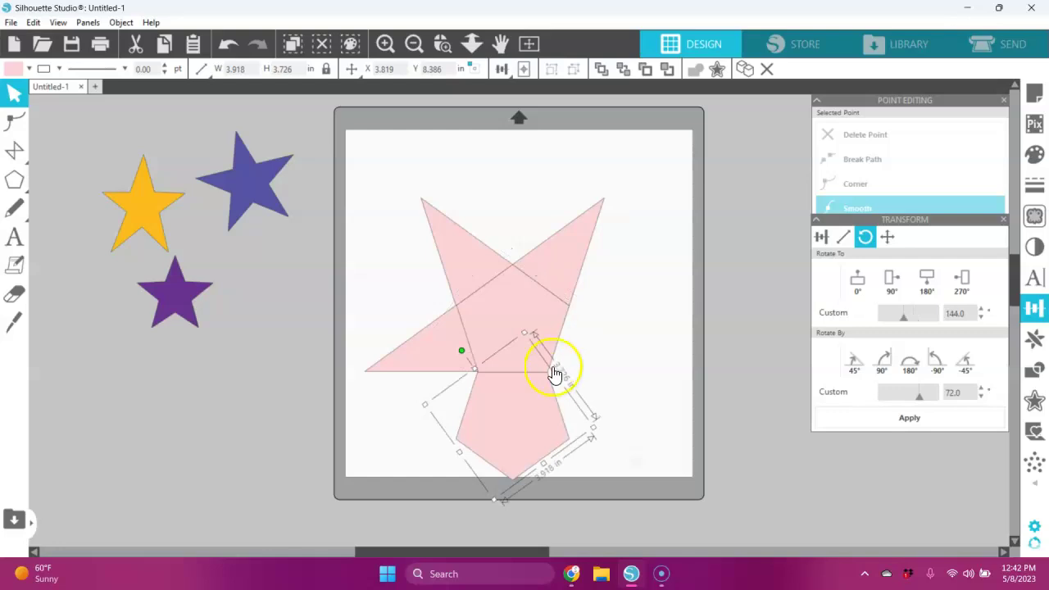
pyautogui.doubleClick(573, 433)
pyautogui.click(570, 440)
pyautogui.keyDown('shift'); pyautogui.click(457, 441); pyautogui.keyUp('shift')
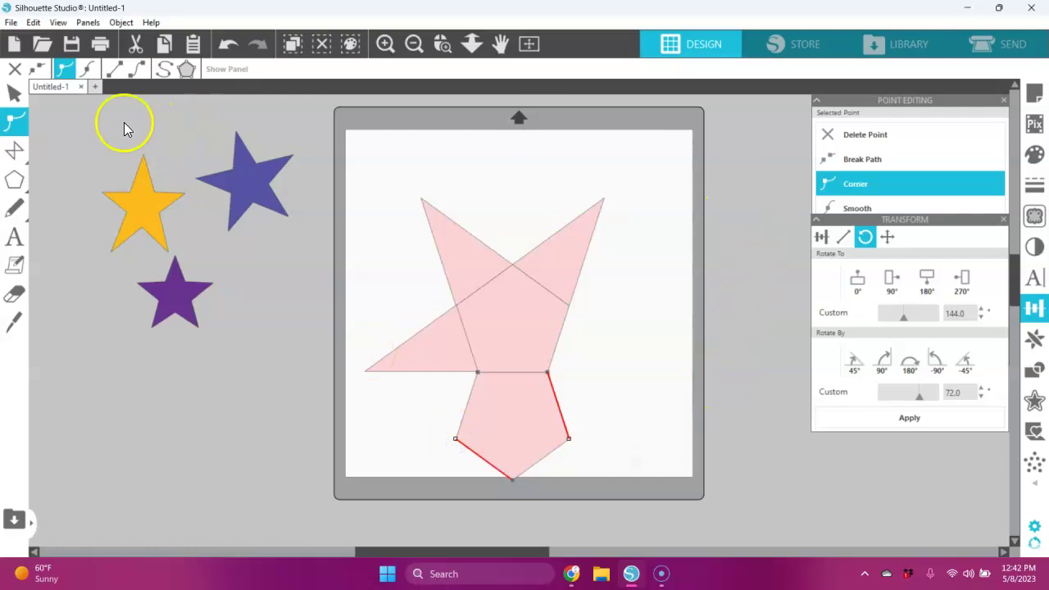
pyautogui.click(15, 69)
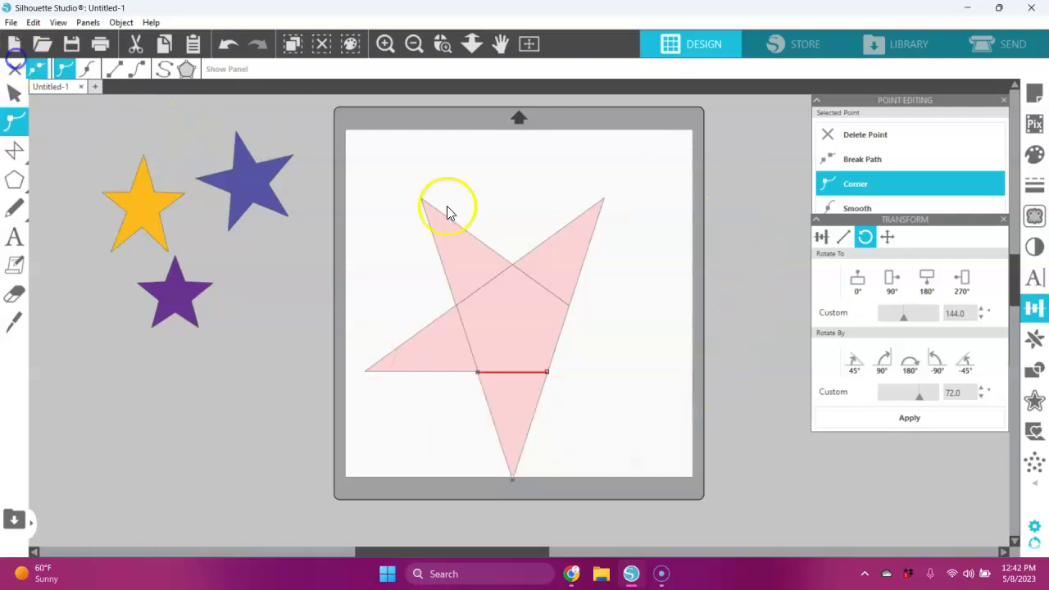
# Rotate the central pentagon and its four triangles together by 72° and deselect them.
pyautogui.click(644, 392)
pyautogui.moveTo(420, 195); pyautogui.dragTo(611, 428)
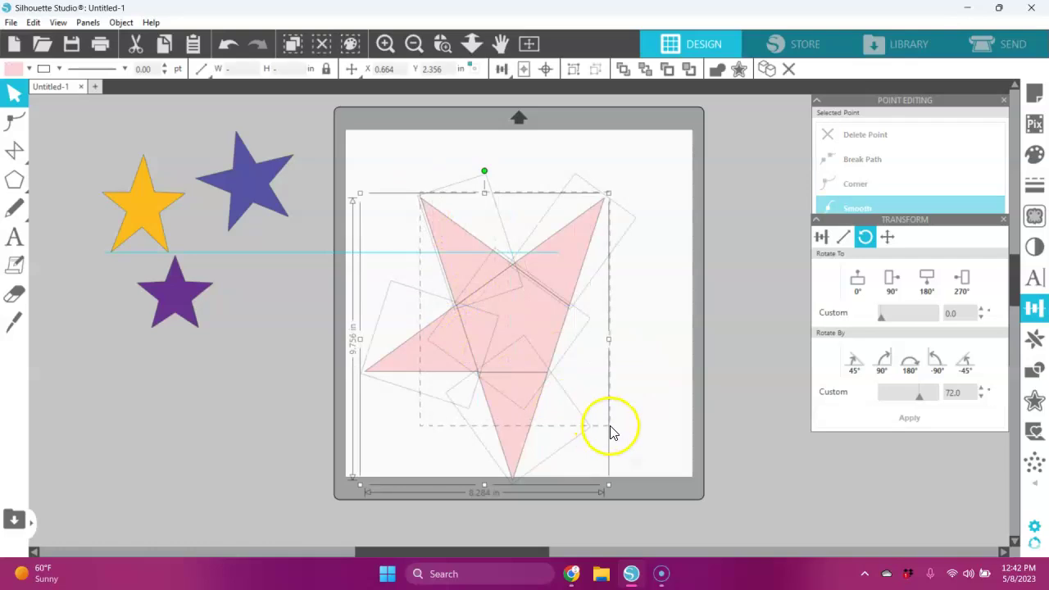
pyautogui.click(923, 420)
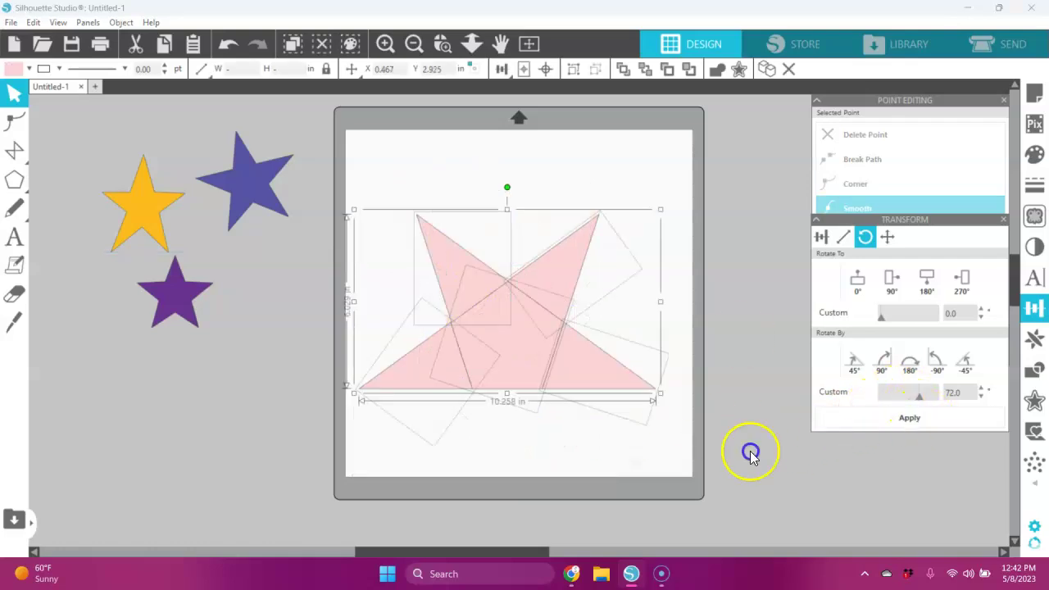
pyautogui.click(567, 412)
# Mirror one more copy of the central pentagon into the remaining gap below it and deselect the copy.
pyautogui.click(526, 373)
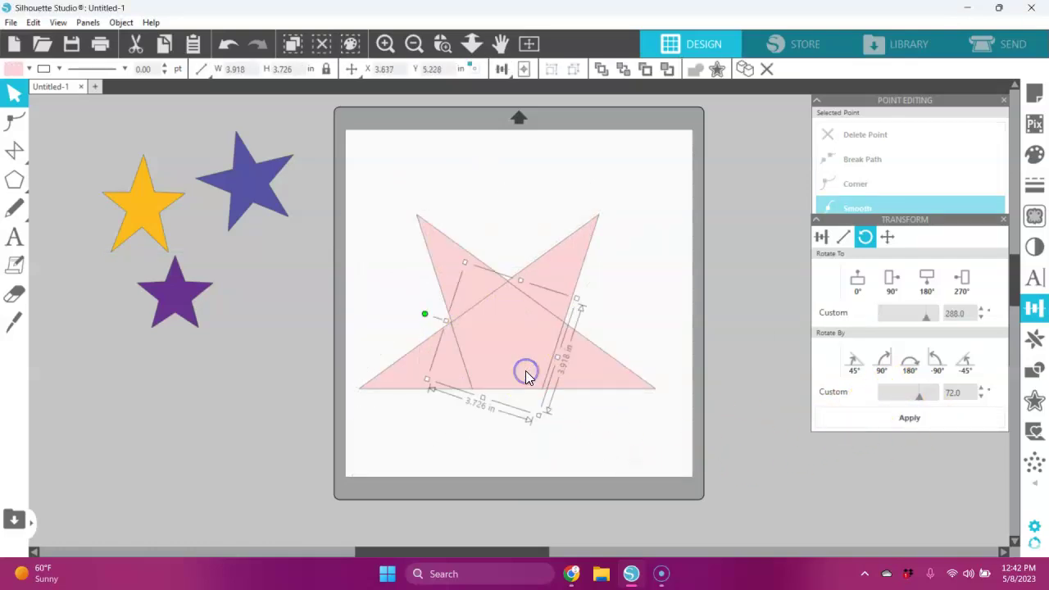
pyautogui.hotkey('ctrl', 'shift', 'v')
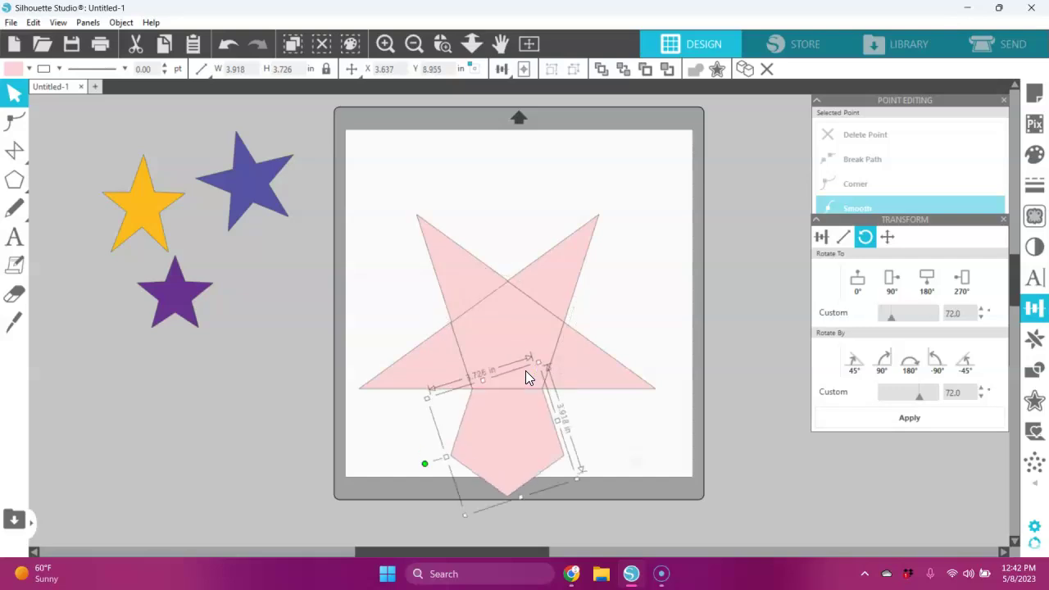
pyautogui.click(619, 448)
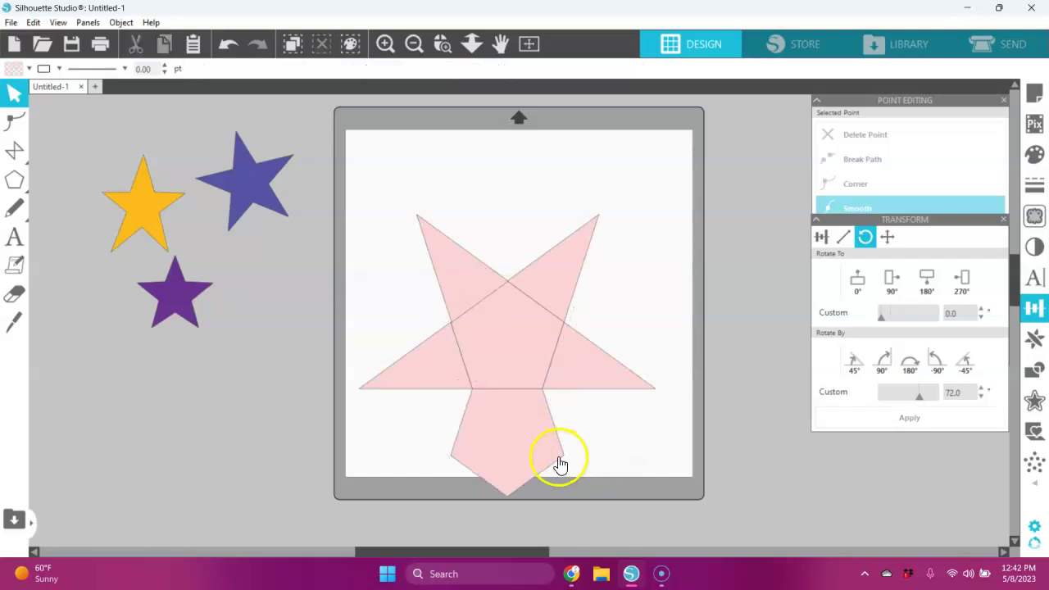
# Delete the two outer side points of the newest pentagon copy, making the star's fifth triangular point.
pyautogui.doubleClick(559, 459)
pyautogui.click(567, 457)
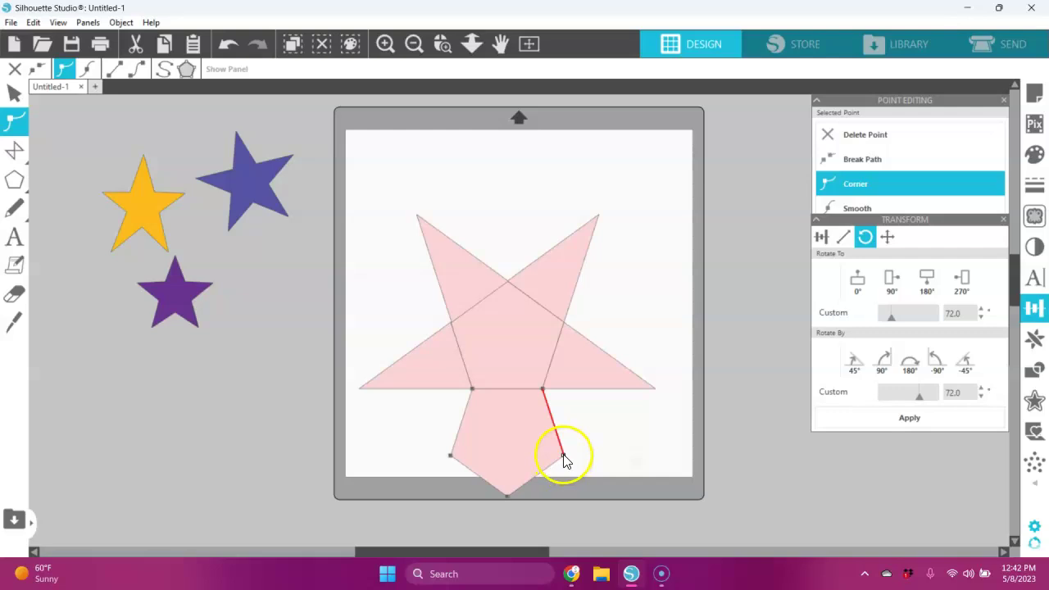
pyautogui.keyDown('shift'); pyautogui.click(450, 455); pyautogui.keyUp('shift')
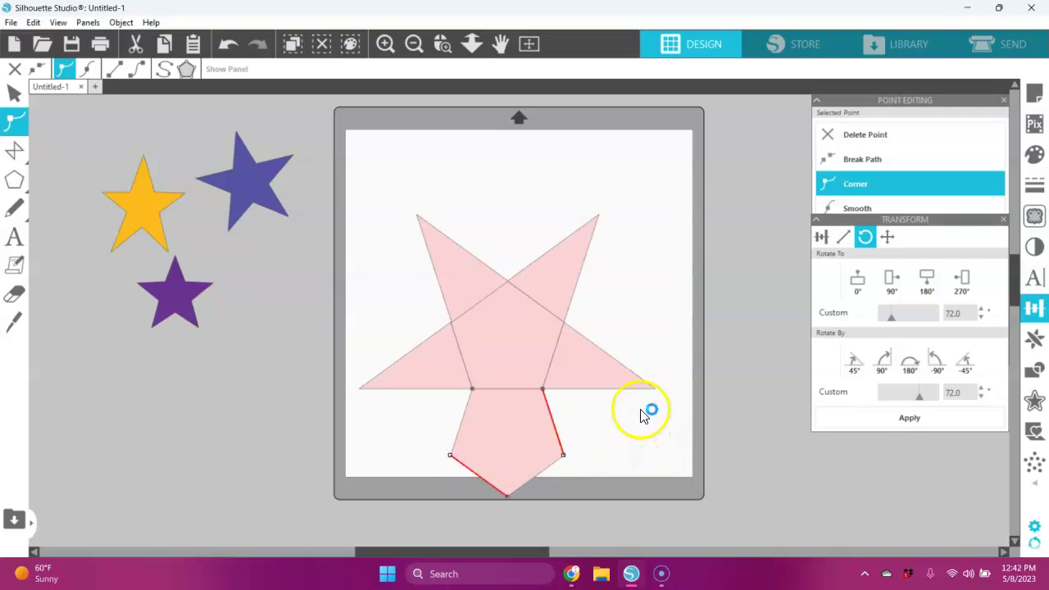
pyautogui.rightClick(658, 427)
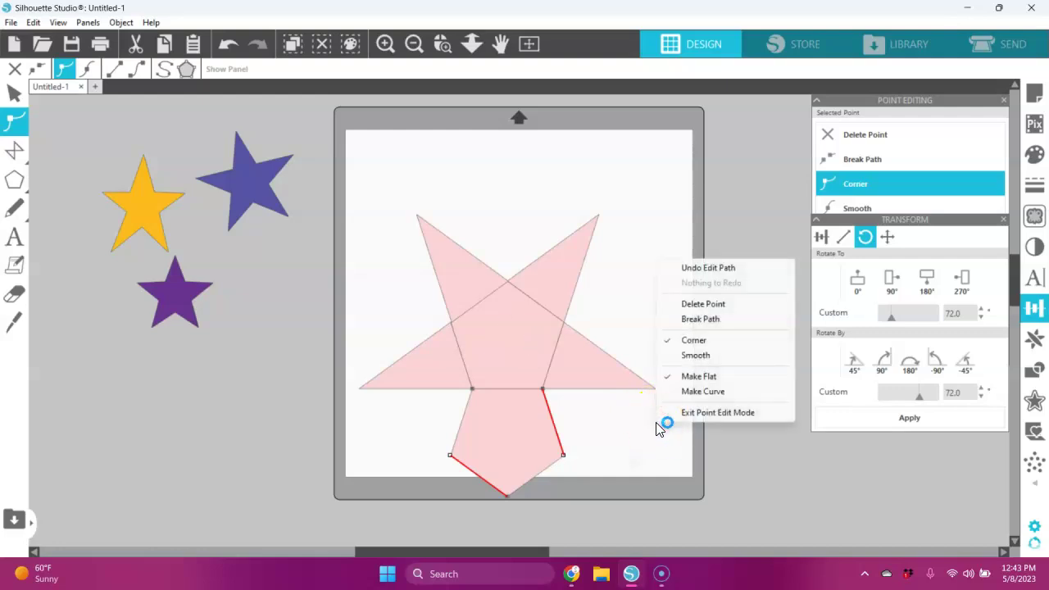
pyautogui.click(730, 303)
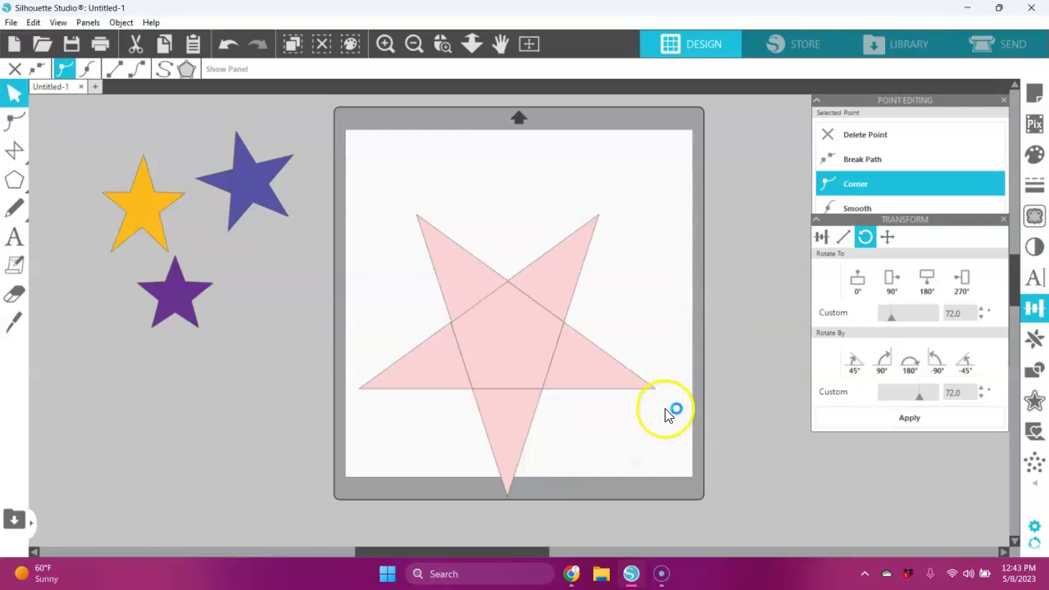
# Move the pentagon and all five triangles up together so they fit on the page, and group them.
pyautogui.click(417, 221)
pyautogui.doubleClick(402, 246)
pyautogui.moveTo(608, 380); pyautogui.dragTo(608, 328)
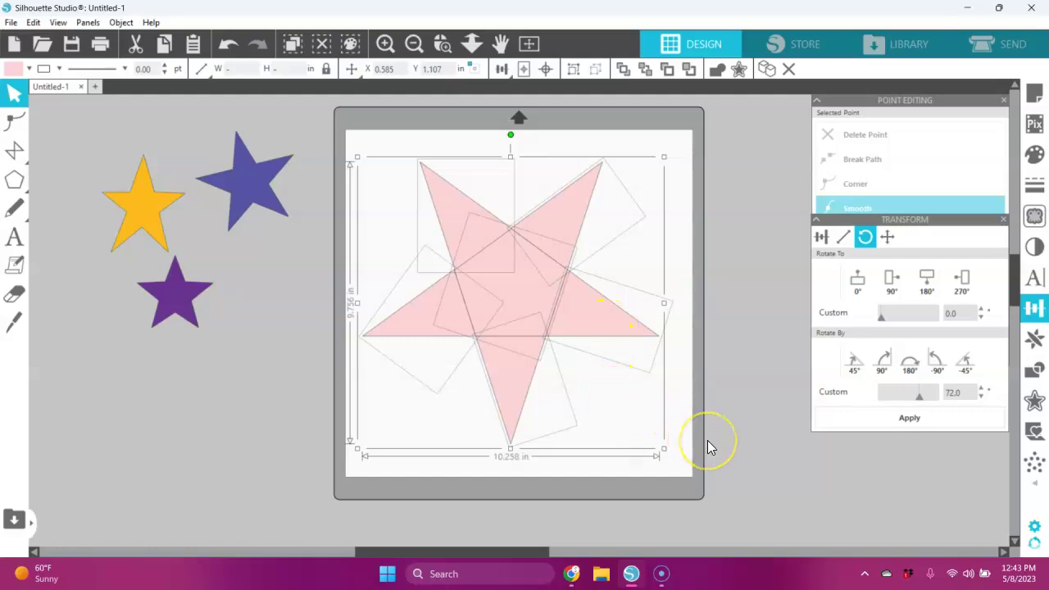
pyautogui.click(574, 71)
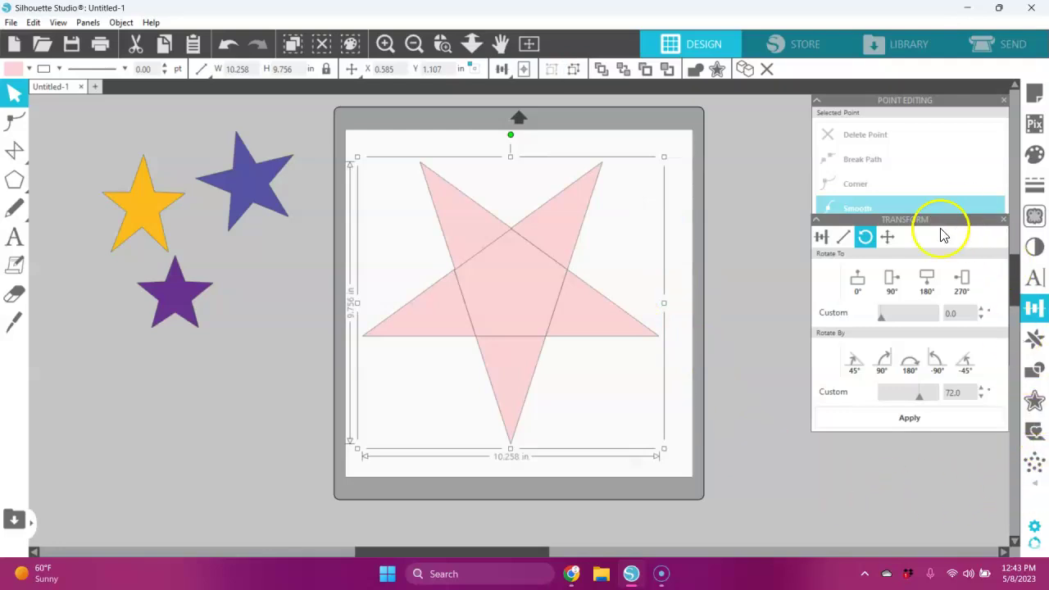
# Create an outward offset of the grouped star with a distance of .002 in and sharp corners.
pyautogui.click(1004, 220)
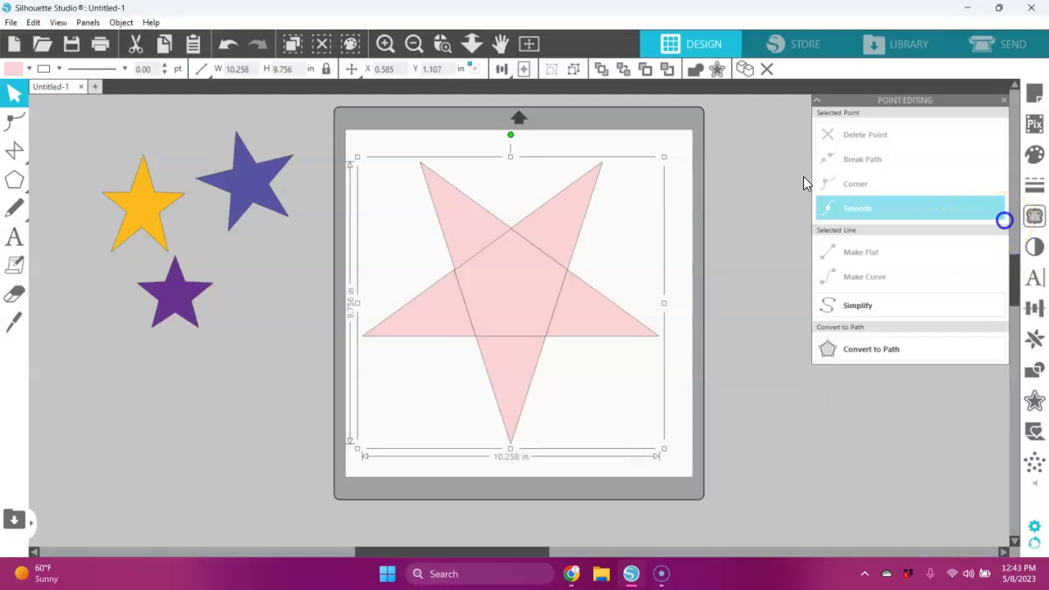
pyautogui.click(1003, 100)
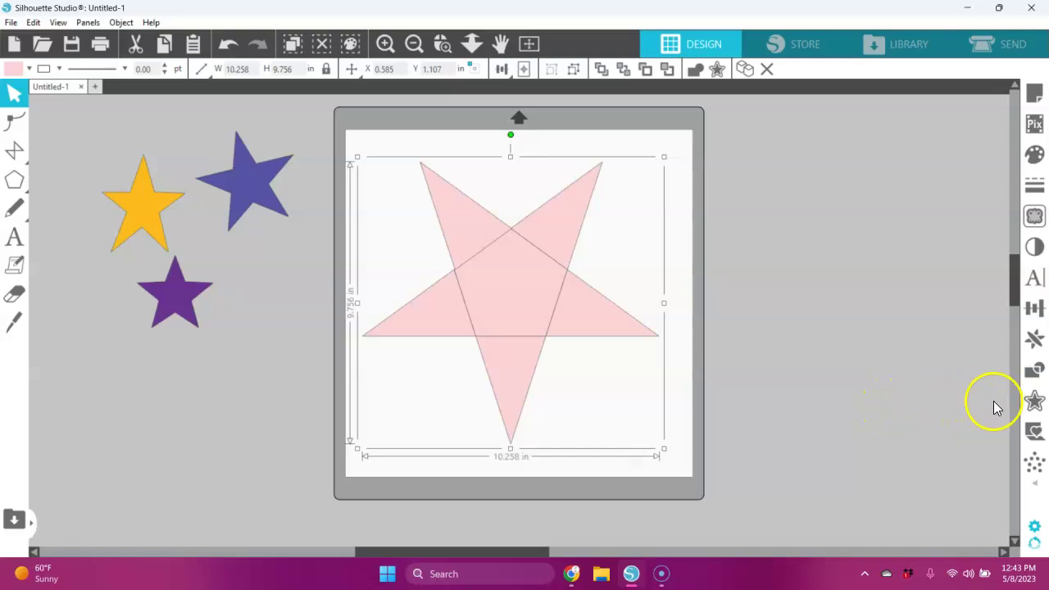
pyautogui.click(1035, 402)
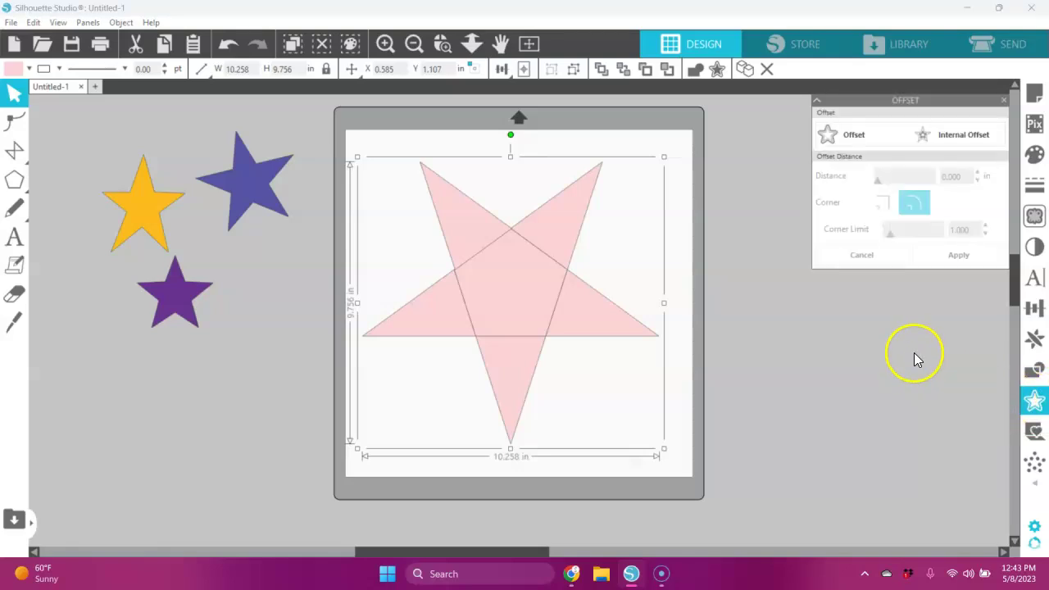
pyautogui.click(850, 136)
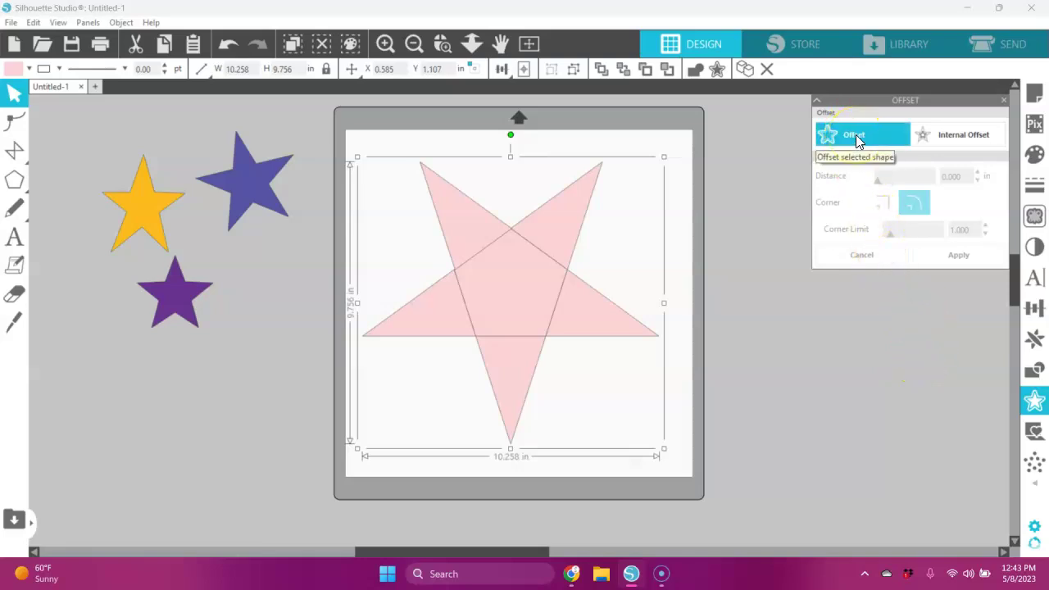
pyautogui.click(856, 135)
pyautogui.click(936, 178)
pyautogui.click(959, 177)
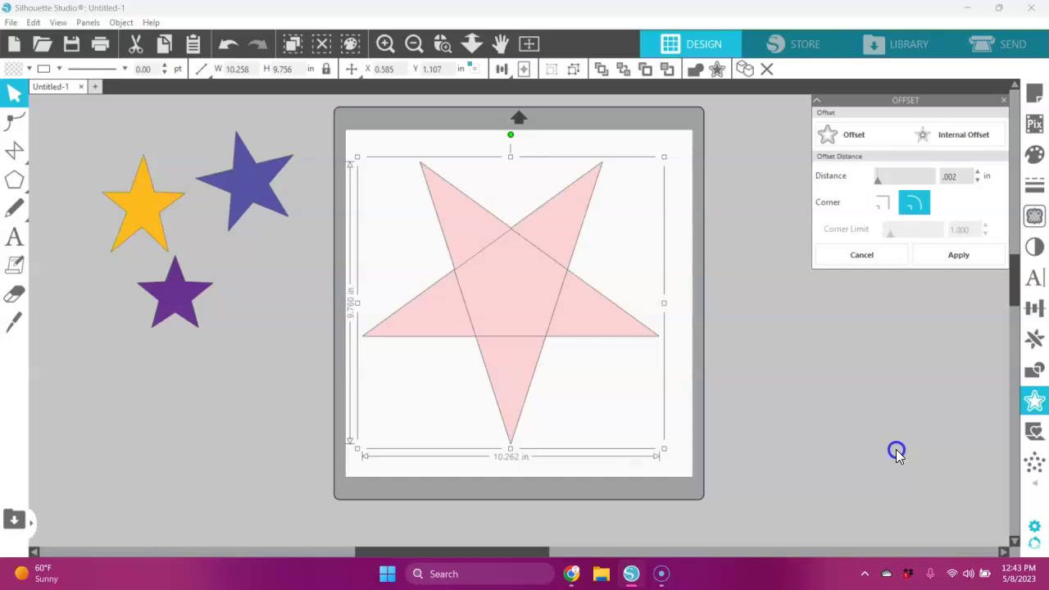
pyautogui.click(879, 198)
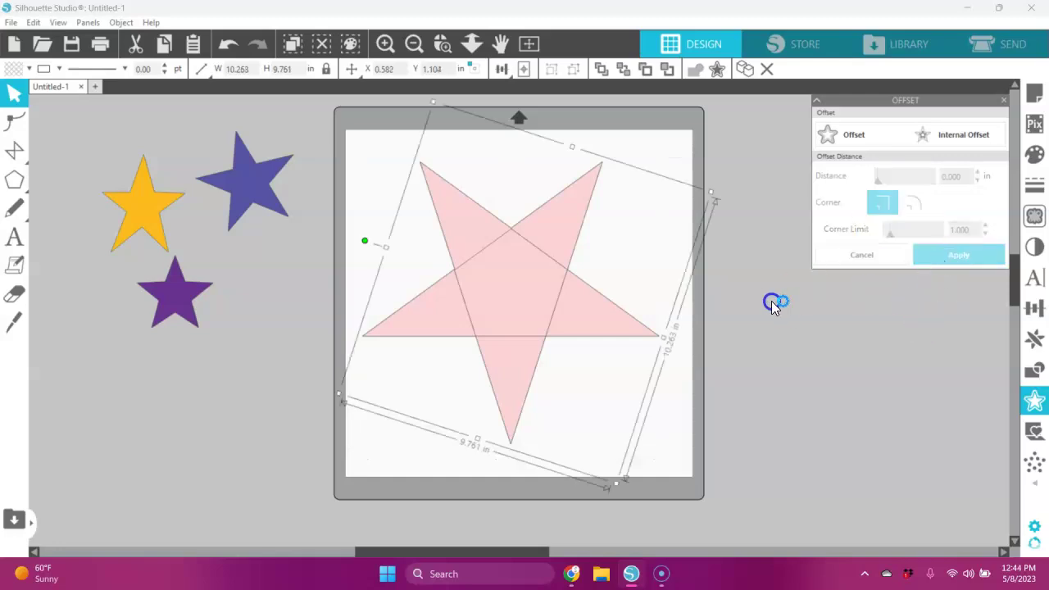
# Move the filled star down to check the offset outline behind it, and undo the move.
pyautogui.moveTo(558, 219); pyautogui.dragTo(553, 322)
pyautogui.click(228, 43)
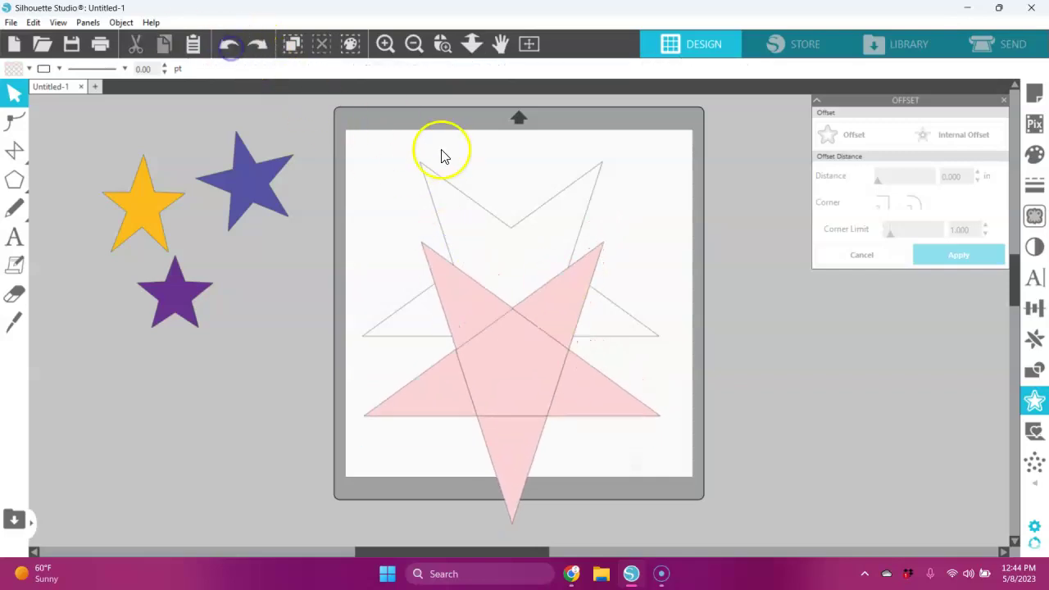
pyautogui.click(231, 43)
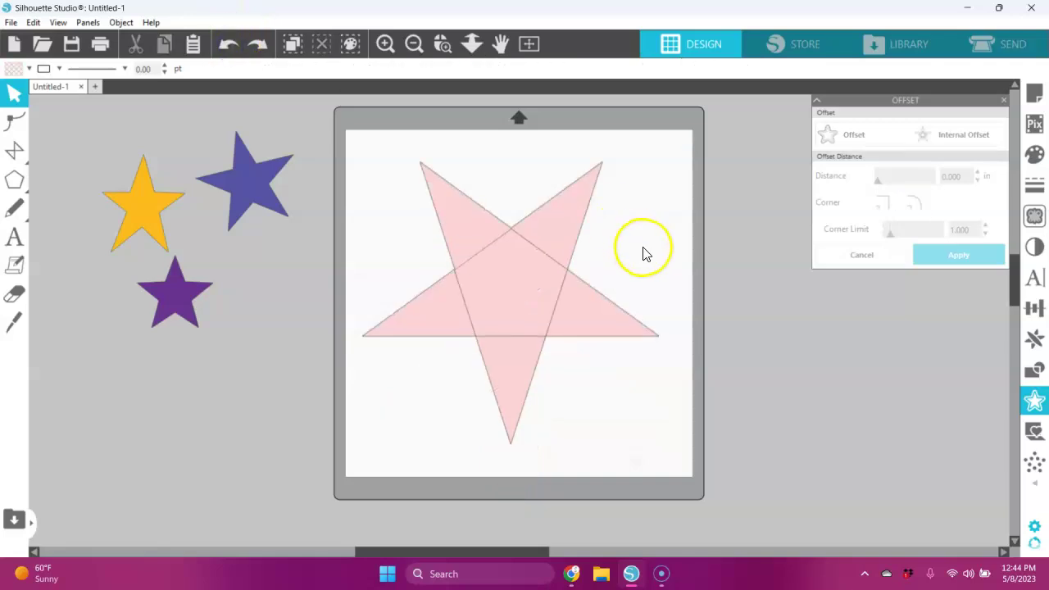
# Weld the grouped star and its offset outline into one solid star shape.
pyautogui.moveTo(386, 155); pyautogui.dragTo(663, 454)
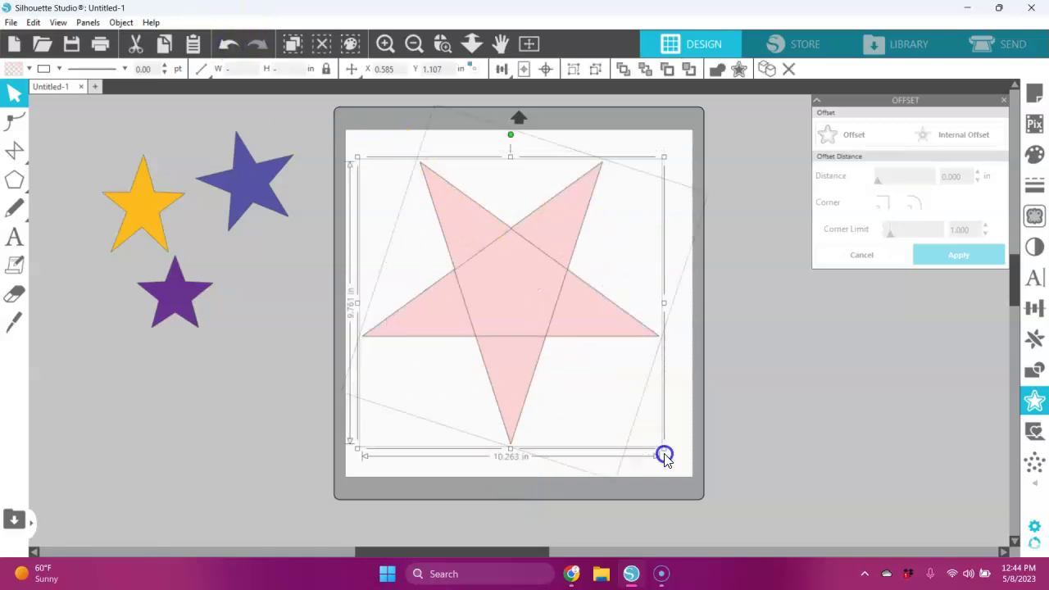
pyautogui.click(720, 68)
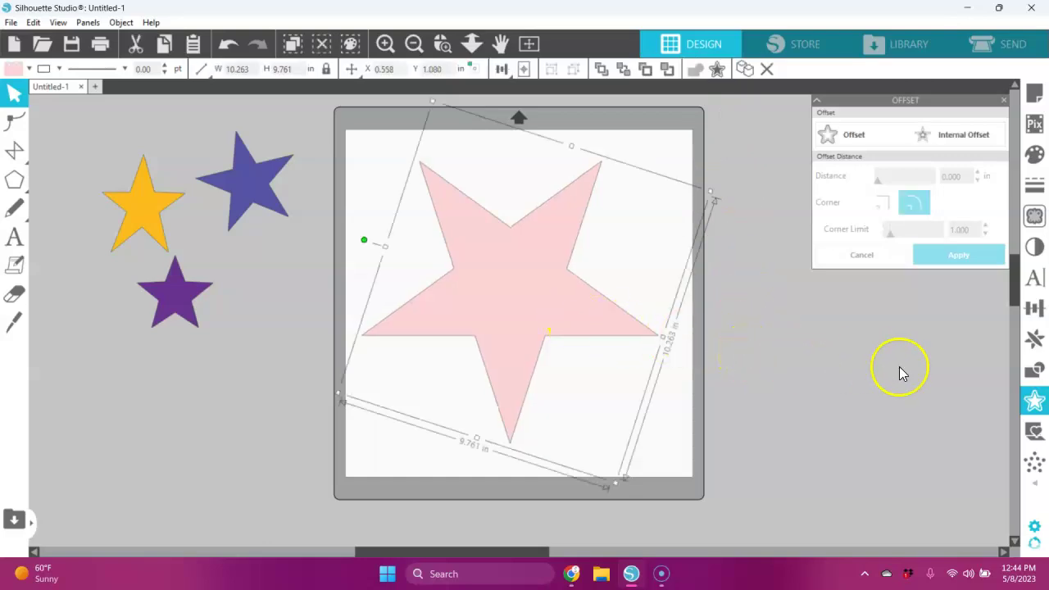
pyautogui.click(1004, 100)
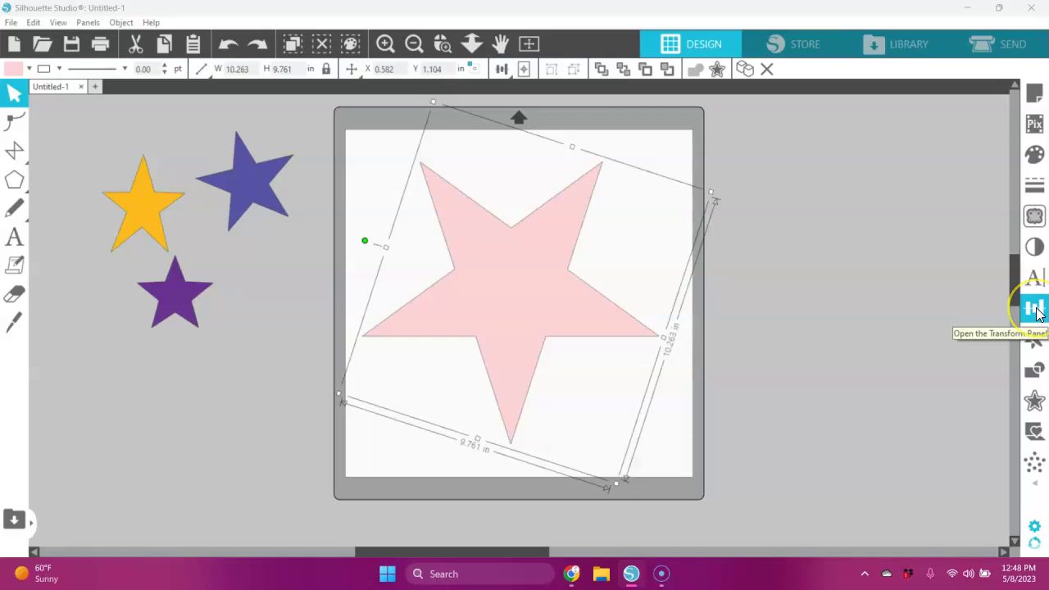
# Rotate the welded star in repeated 36° increments until it stands upright with a single point at the top and its bounding box is level.
pyautogui.click(1038, 311)
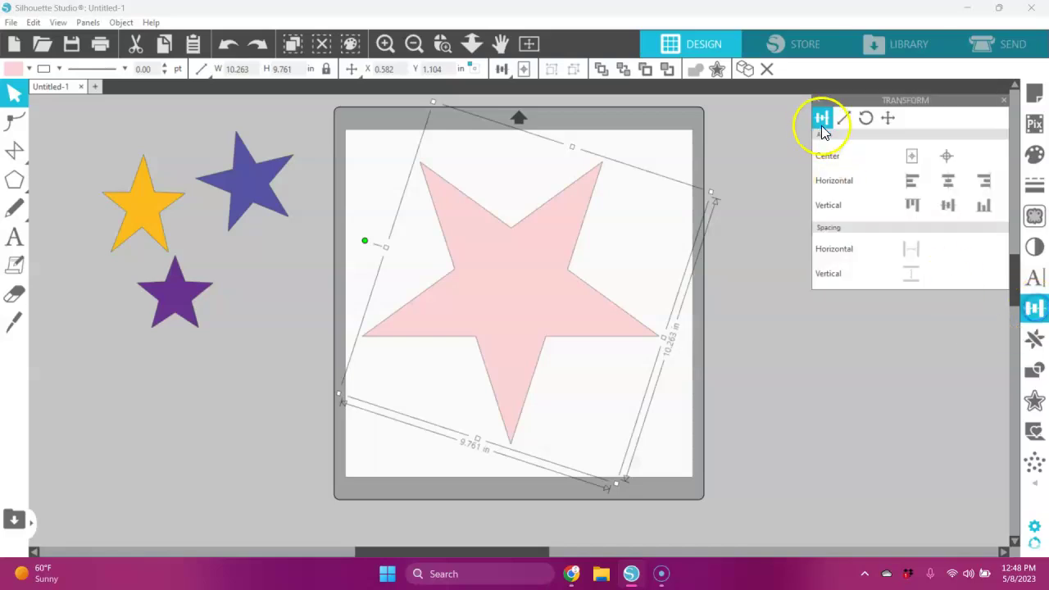
pyautogui.click(866, 117)
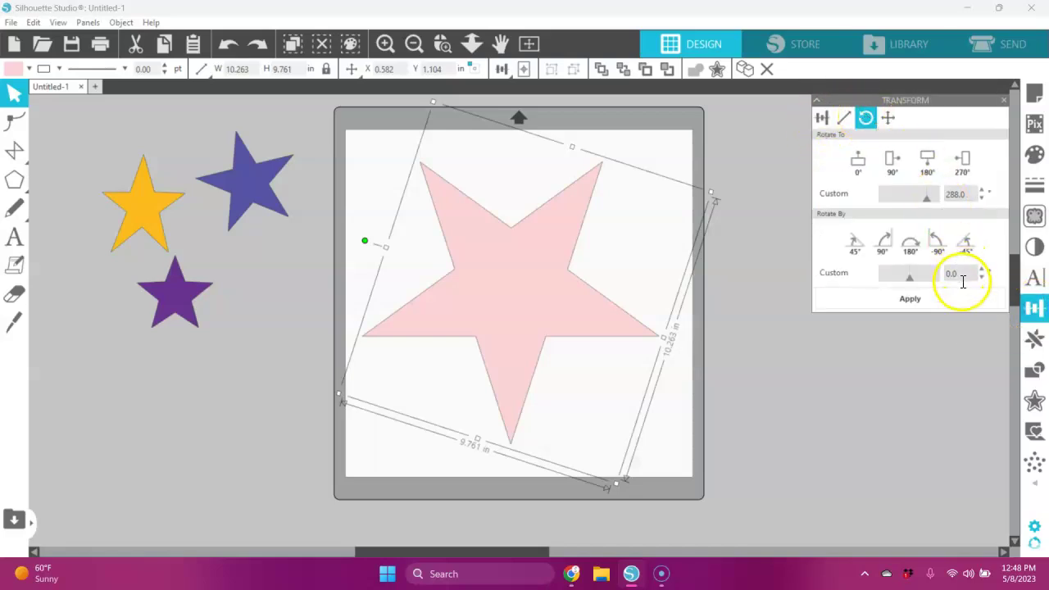
pyautogui.click(919, 257)
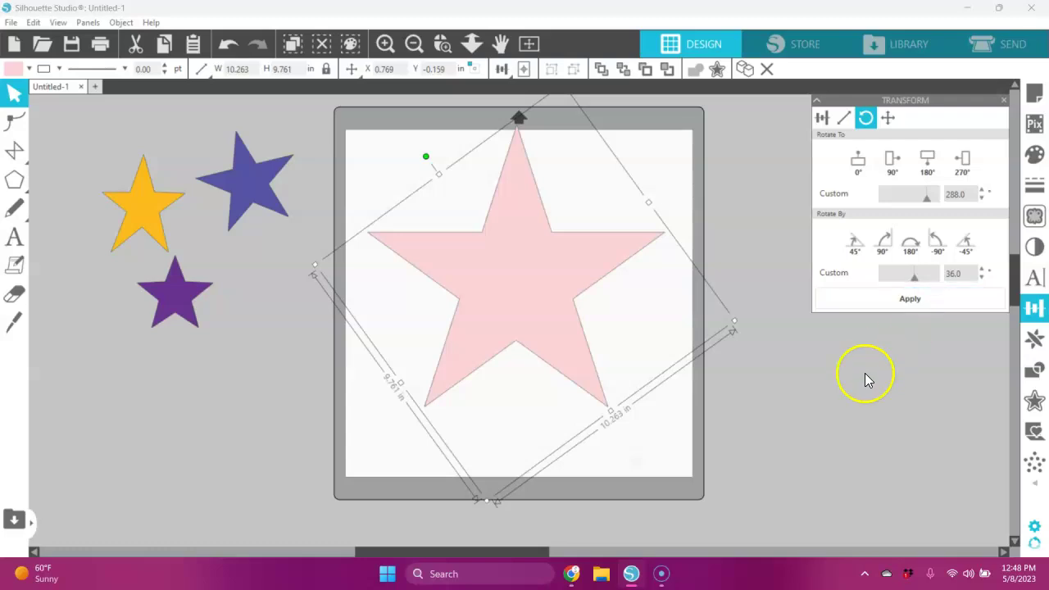
pyautogui.click(919, 303)
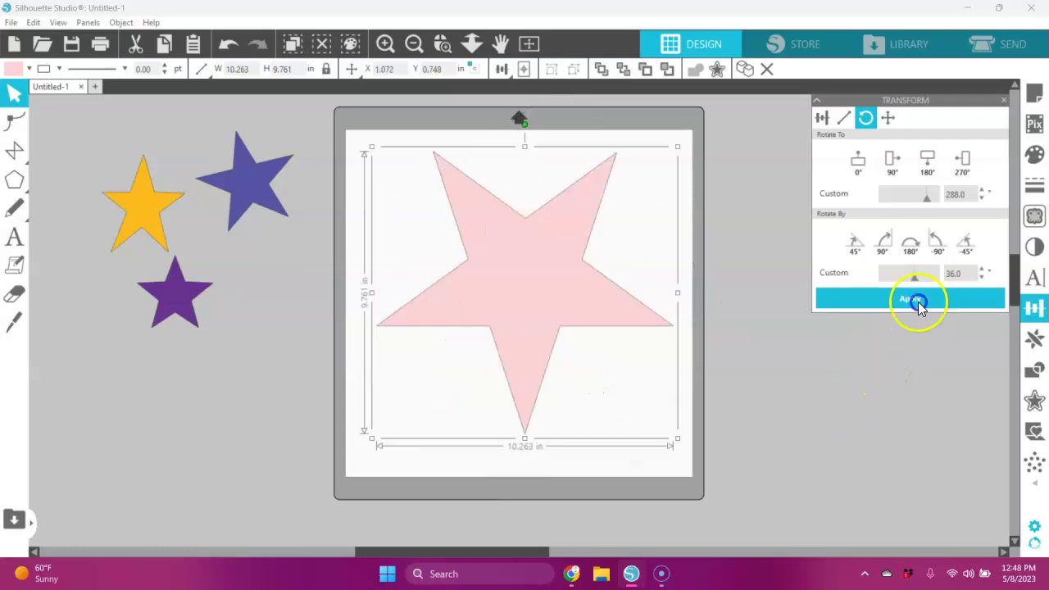
pyautogui.click(919, 300)
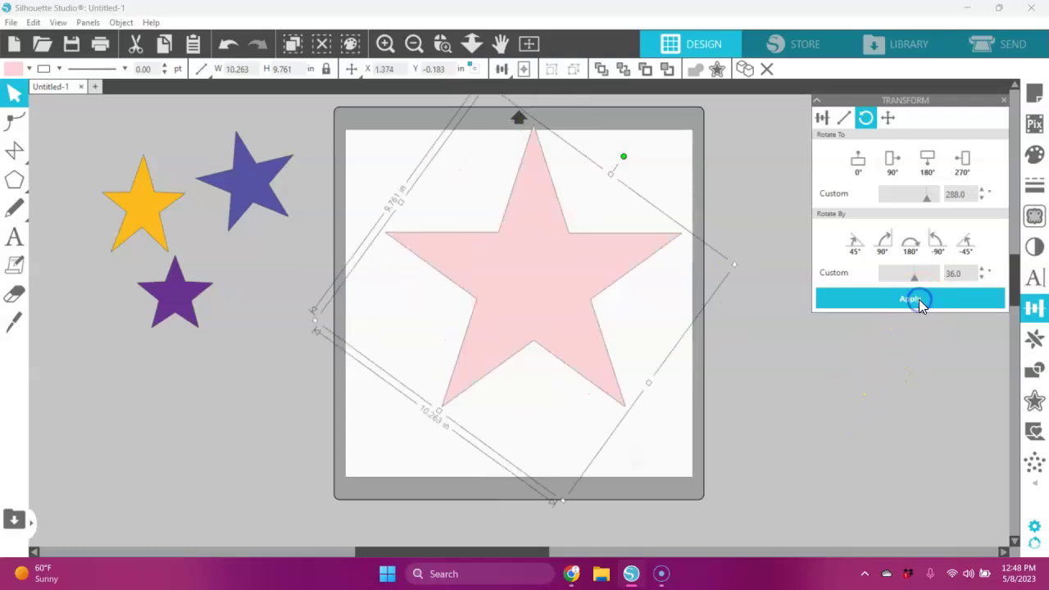
pyautogui.click(902, 300)
pyautogui.click(900, 302)
pyautogui.click(900, 302)
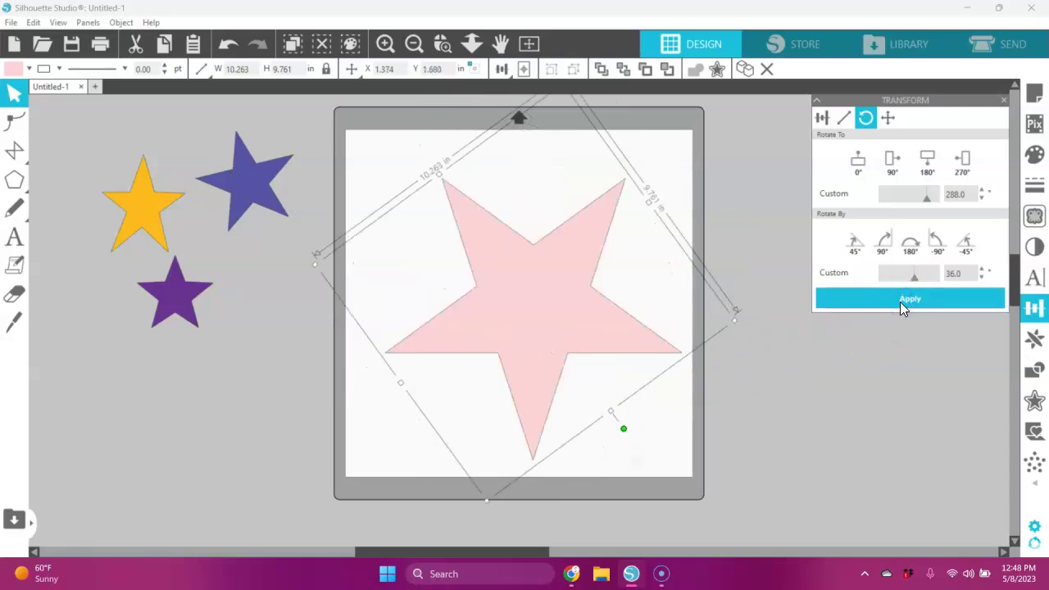
pyautogui.click(900, 302)
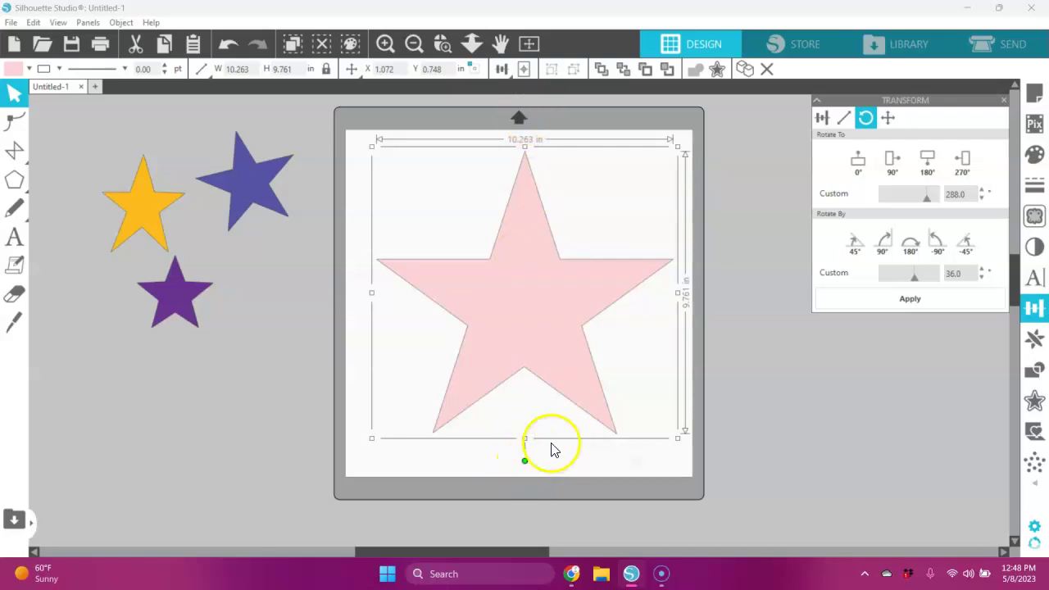
# Scale the upright pink star down proportionally and set its width to 3 in.
pyautogui.moveTo(677, 437); pyautogui.dragTo(621, 327)
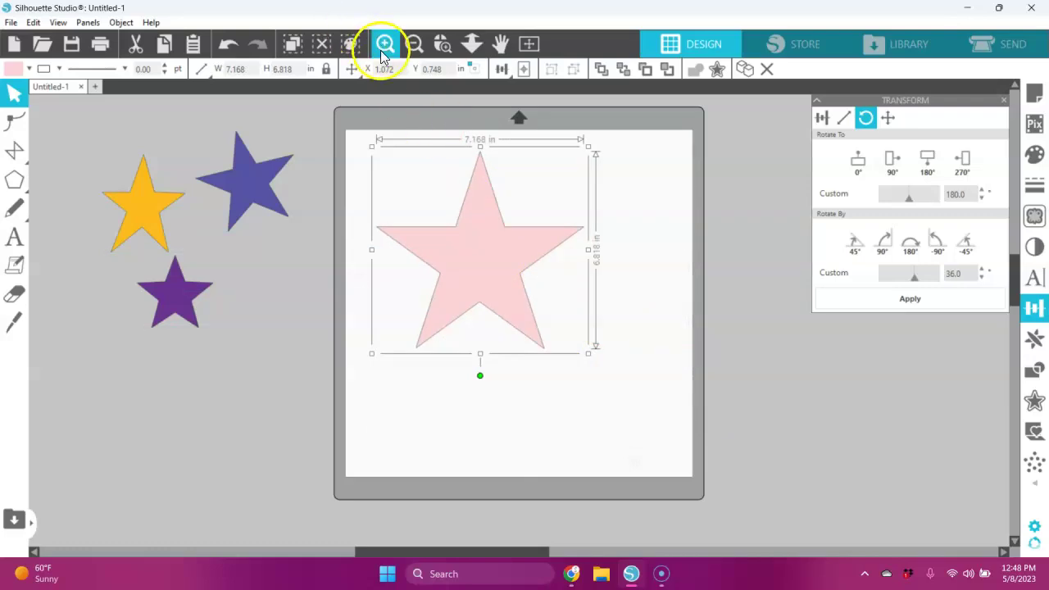
pyautogui.click(238, 69)
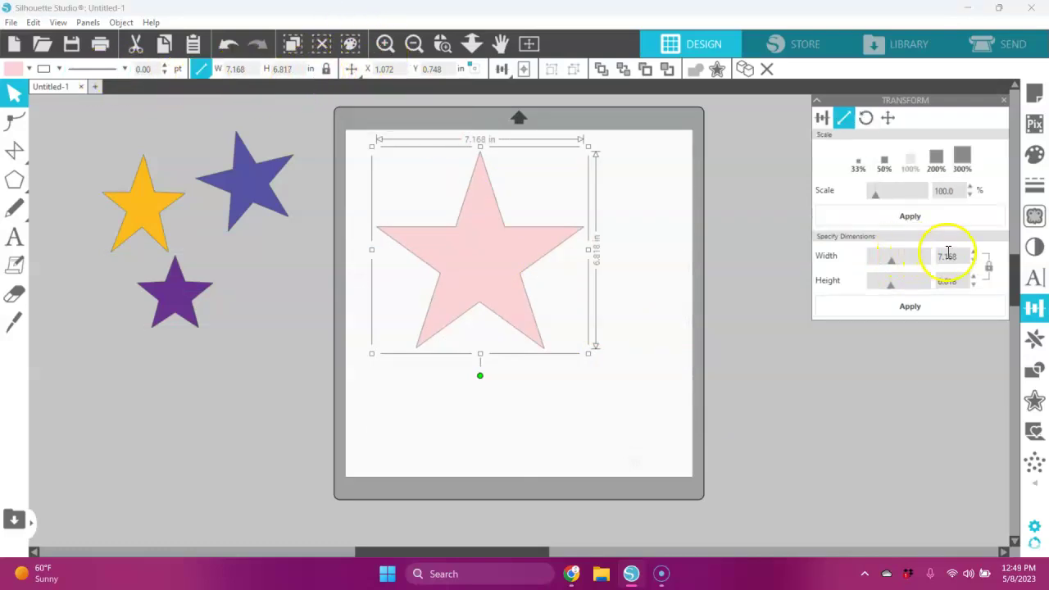
pyautogui.click(249, 70)
pyautogui.moveTo(211, 66)
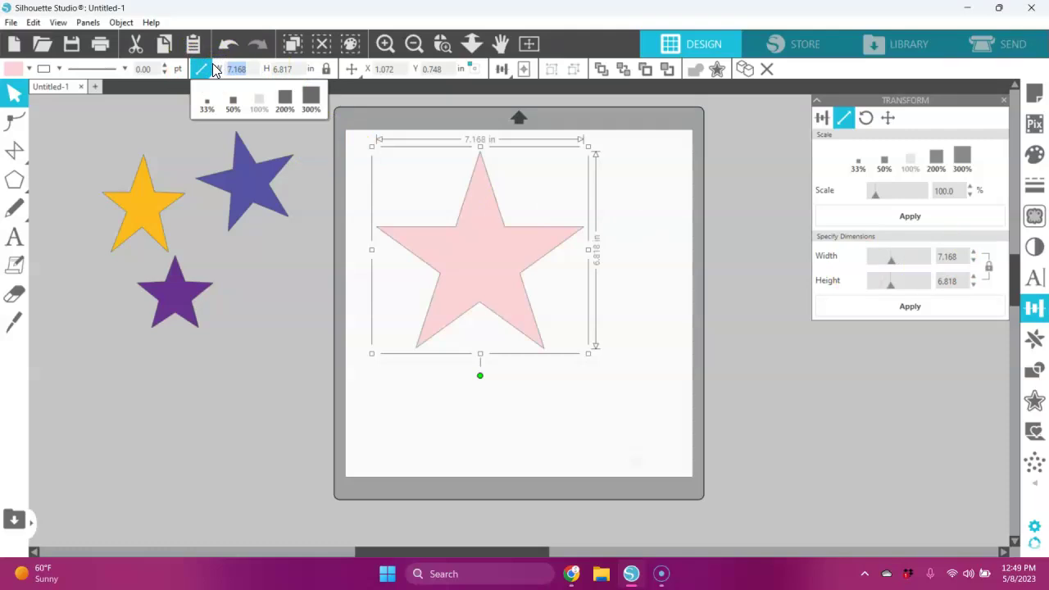
pyautogui.write('3')
pyautogui.press('Return')
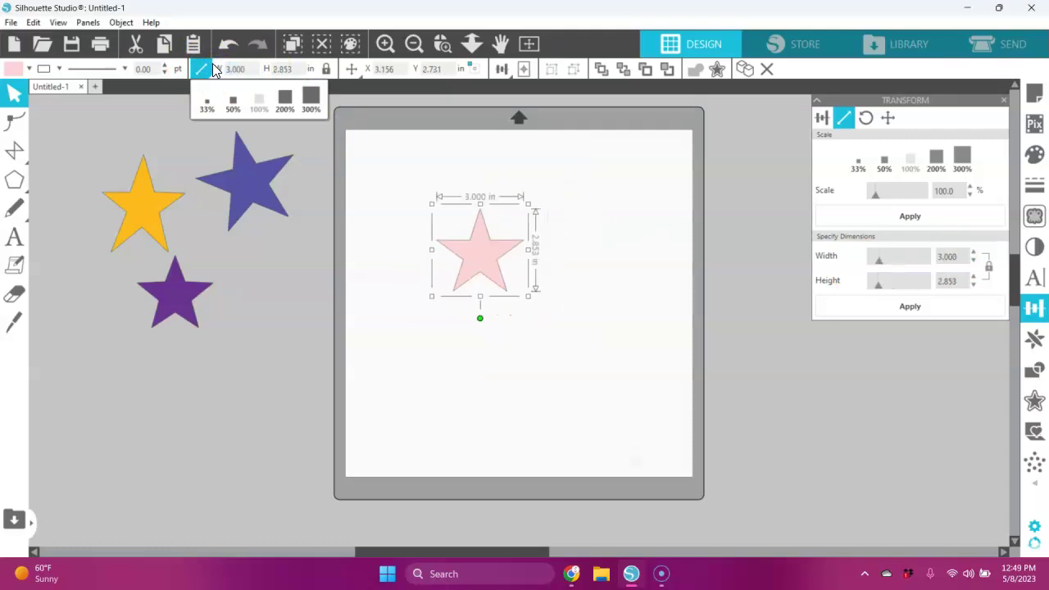
# Close the transform settings and move the pink star off the mat, below the purple star.
pyautogui.click(570, 225)
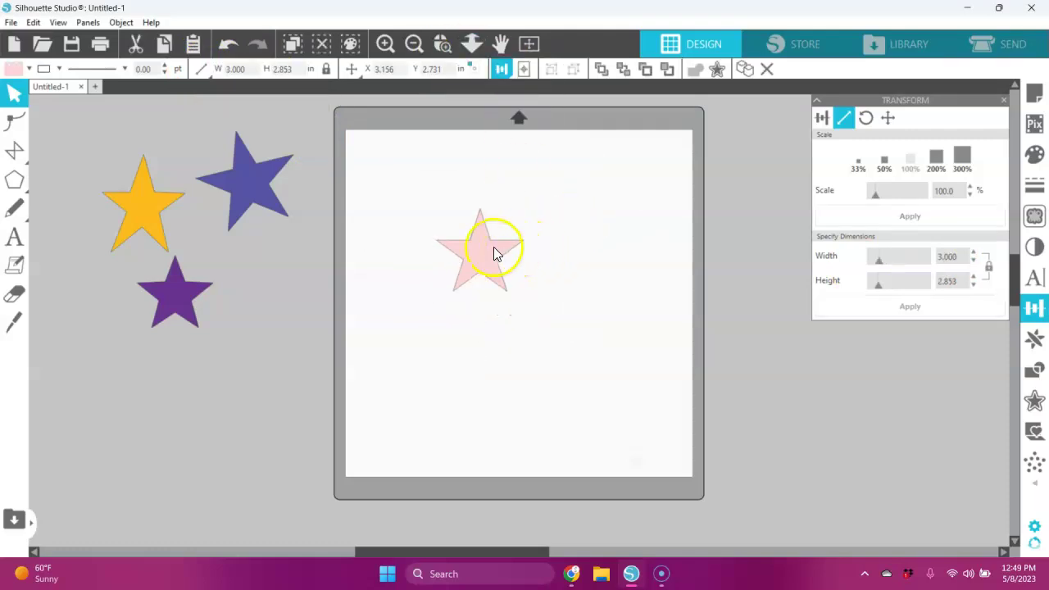
pyautogui.click(495, 248)
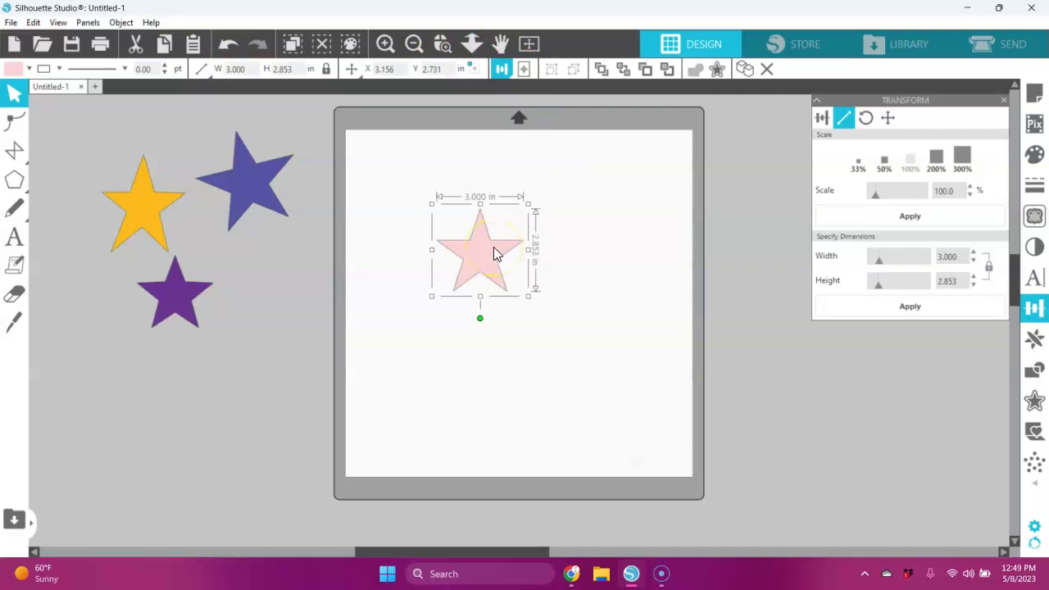
pyautogui.click(1006, 103)
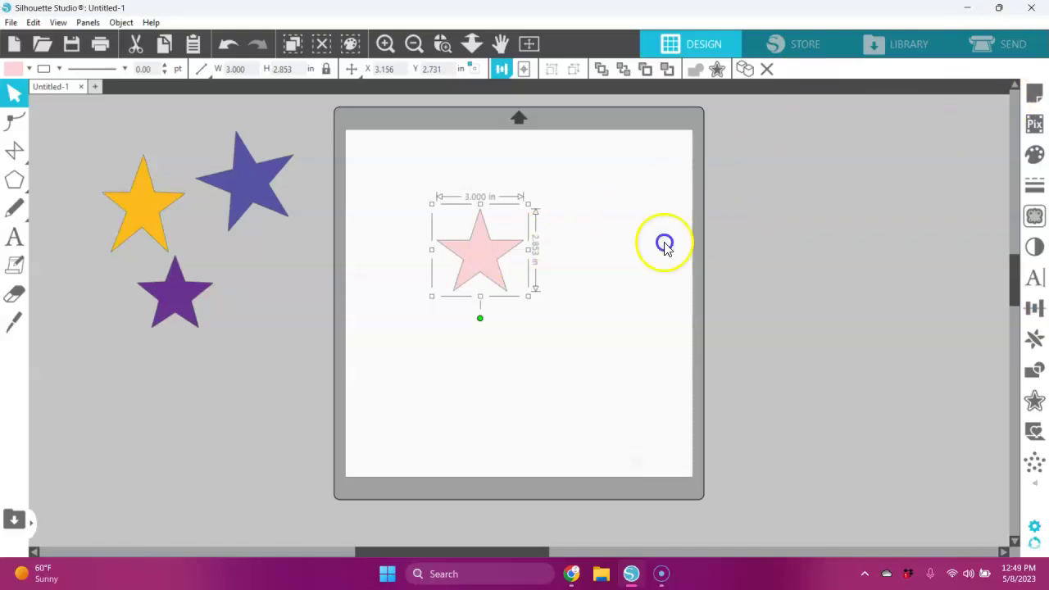
pyautogui.moveTo(500, 249); pyautogui.dragTo(263, 387)
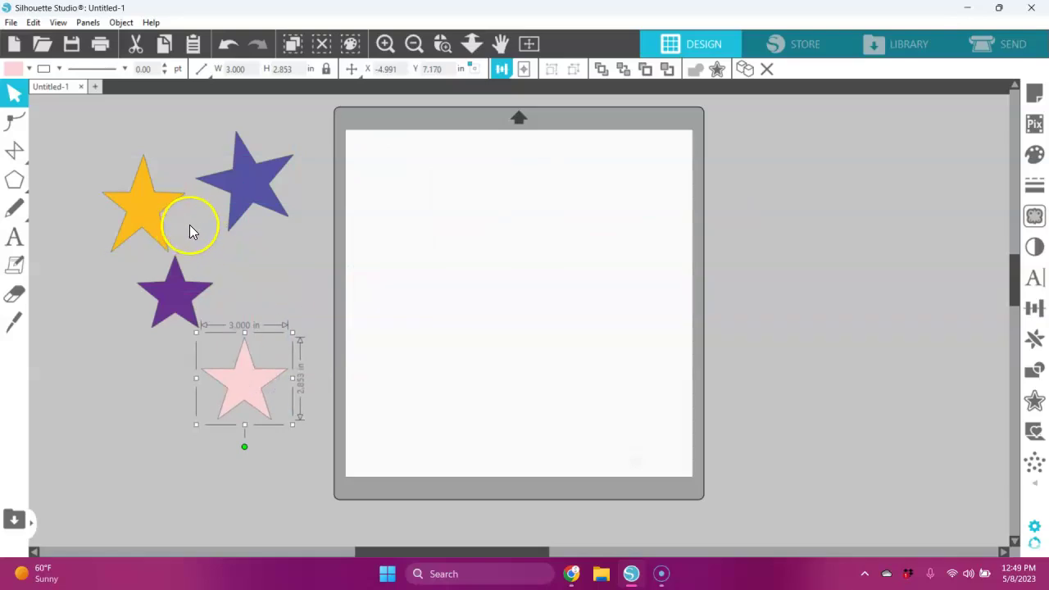
# Draw a closed freehand five-pointed star outline on the mat with the Polygon tool, about 5.17 in wide and 7.27 in high.
pyautogui.moveTo(16, 146)
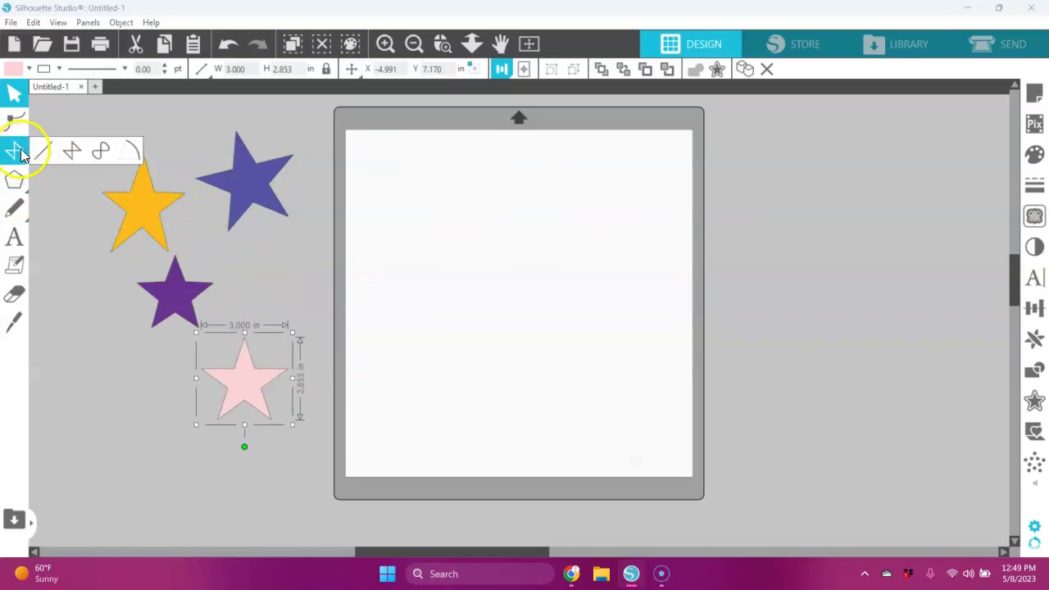
pyautogui.click(72, 152)
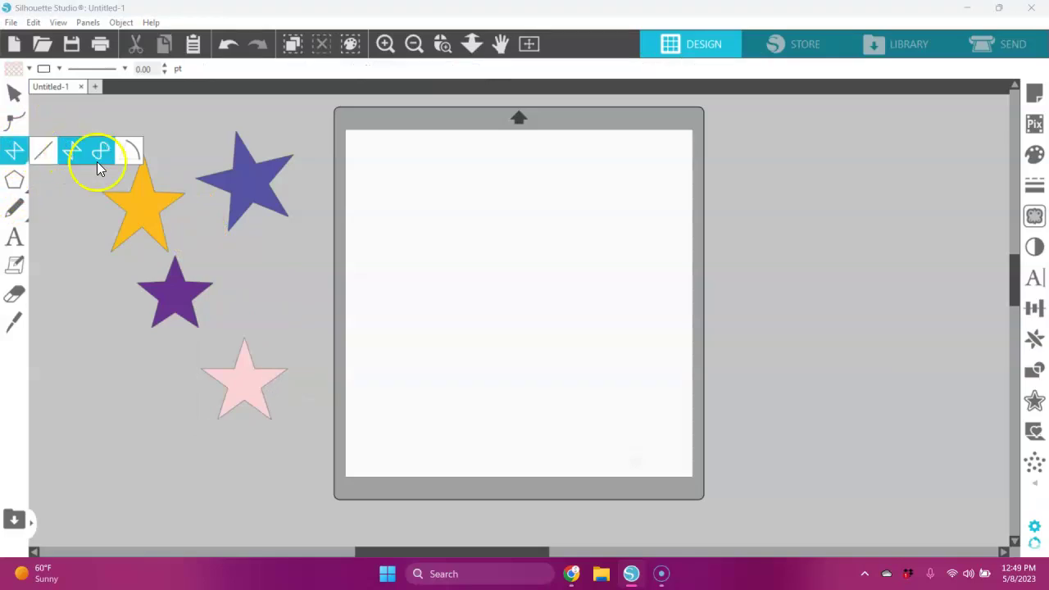
pyautogui.click(467, 259)
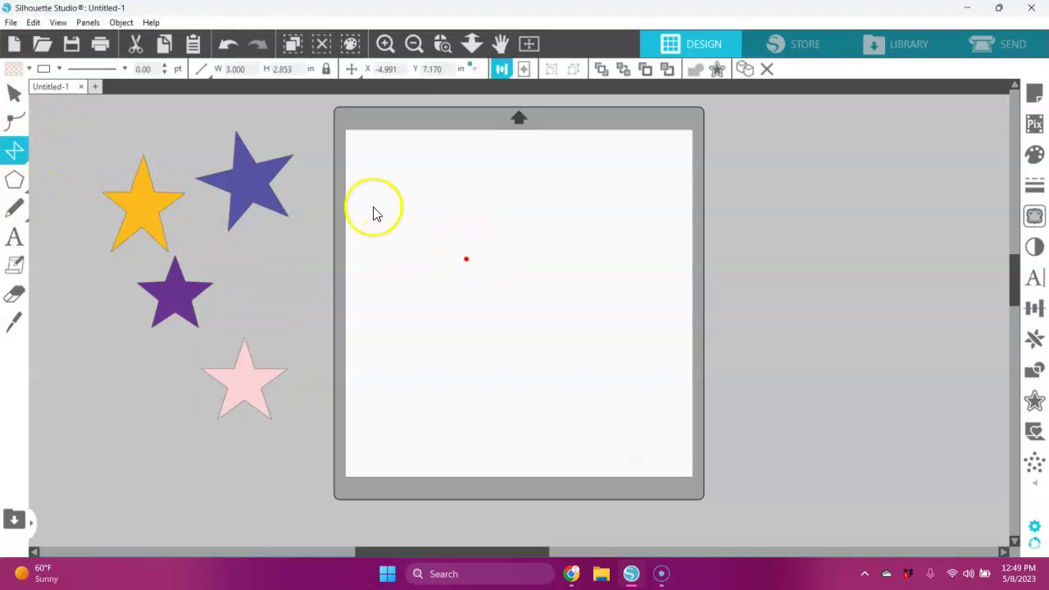
pyautogui.click(490, 178)
pyautogui.click(507, 256)
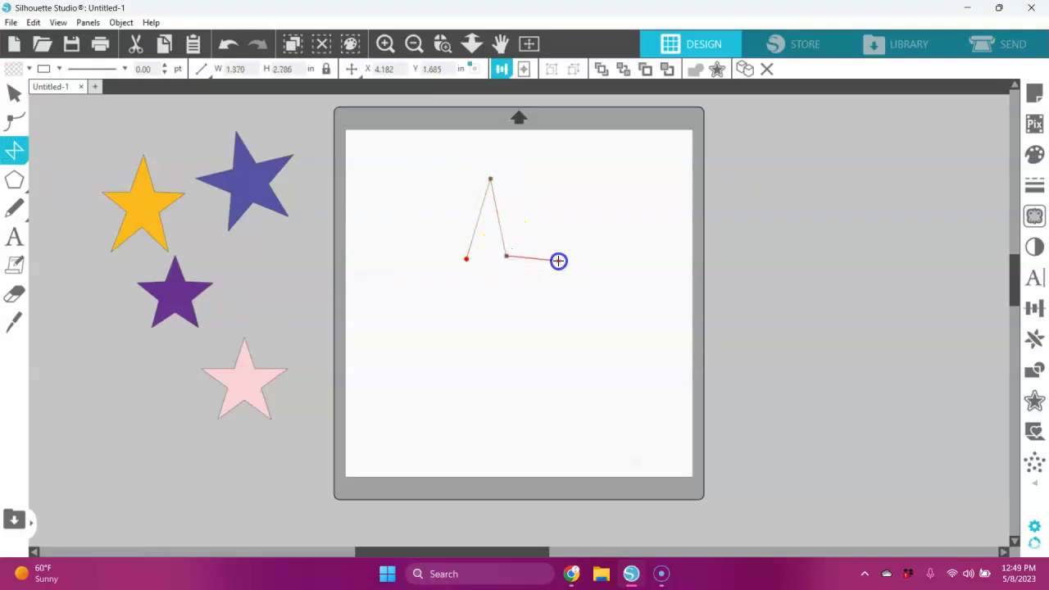
pyautogui.click(559, 257)
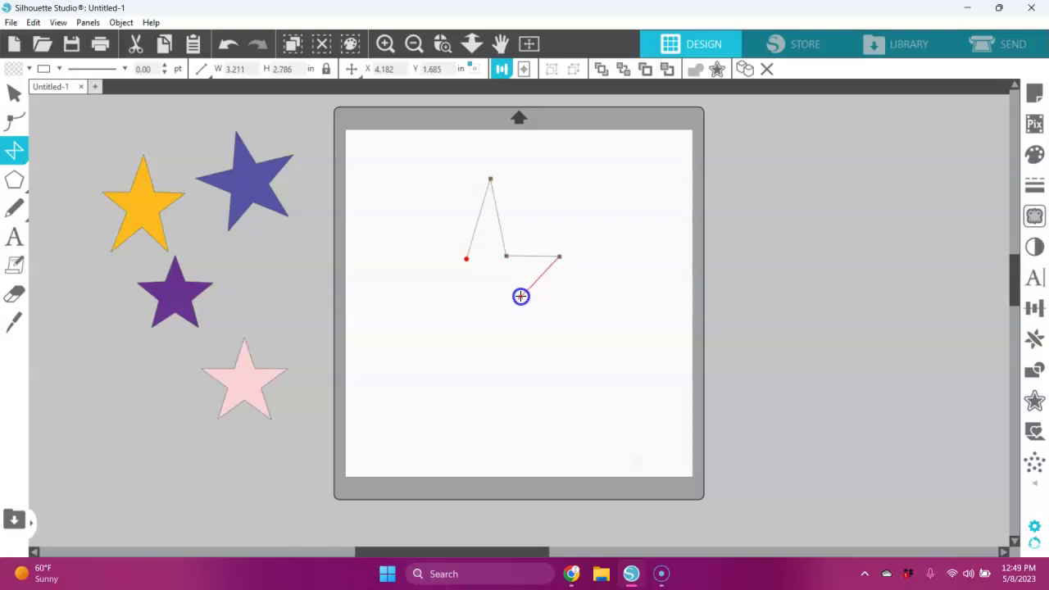
pyautogui.click(518, 296)
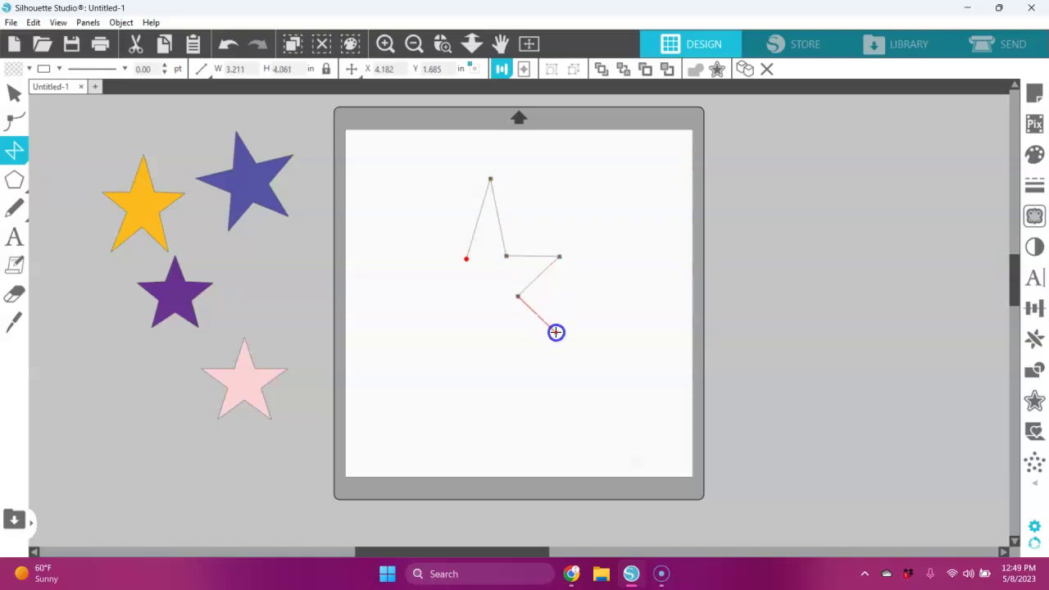
pyautogui.click(533, 377)
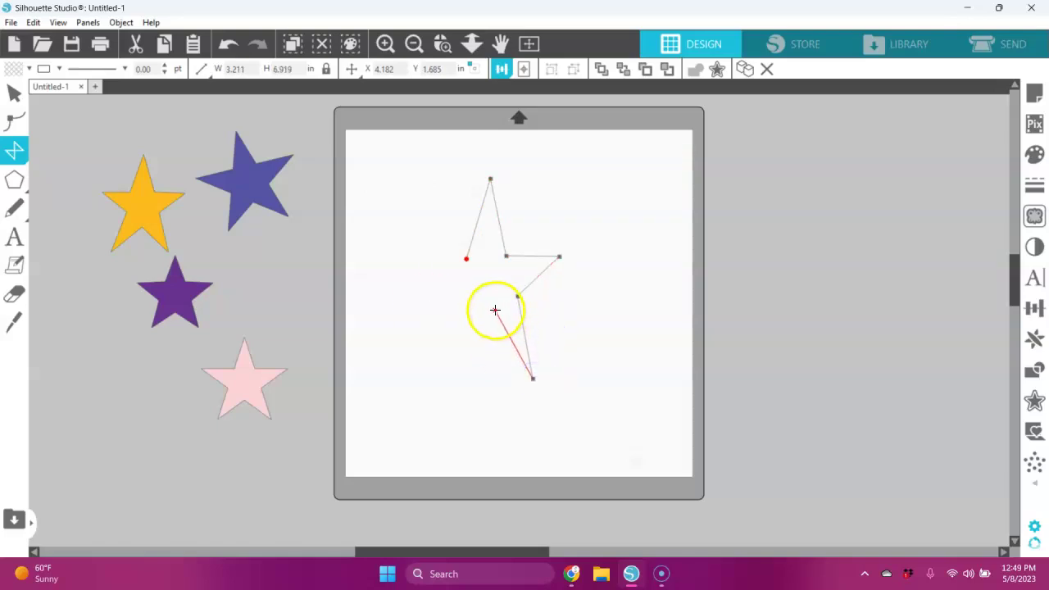
pyautogui.click(493, 318)
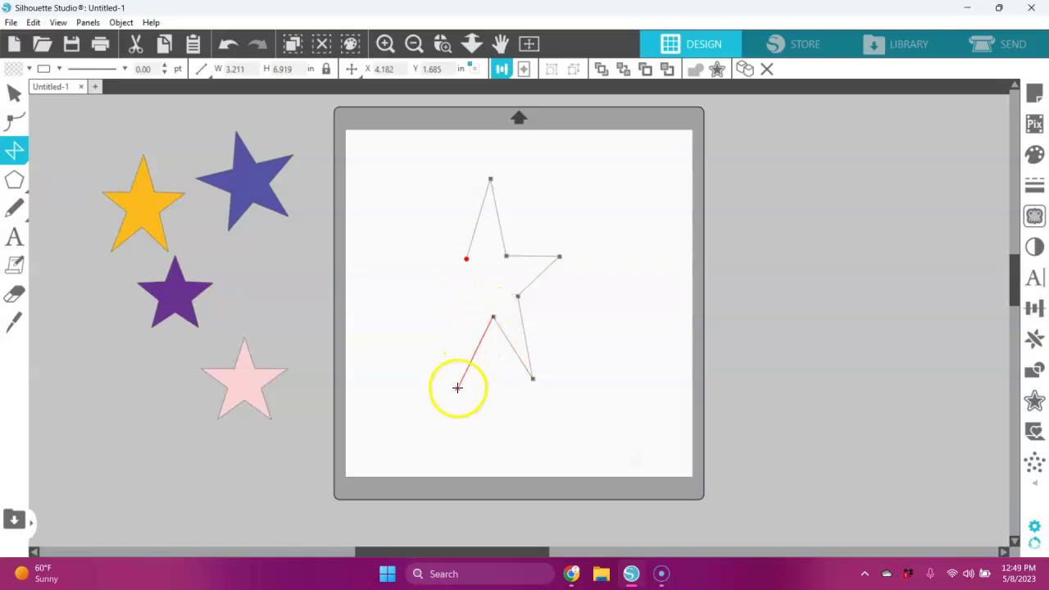
pyautogui.click(457, 388)
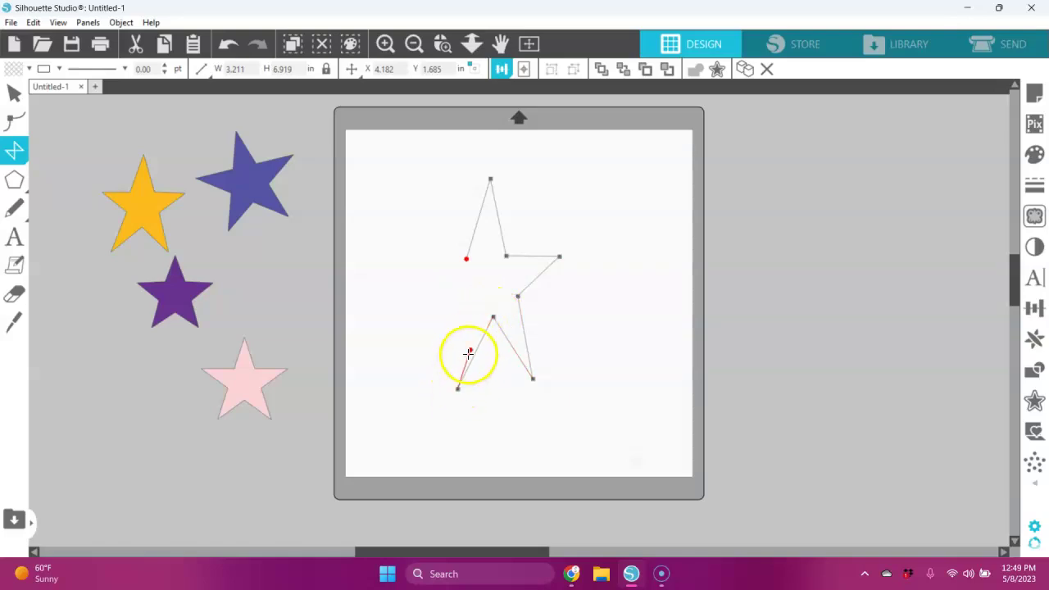
pyautogui.click(465, 307)
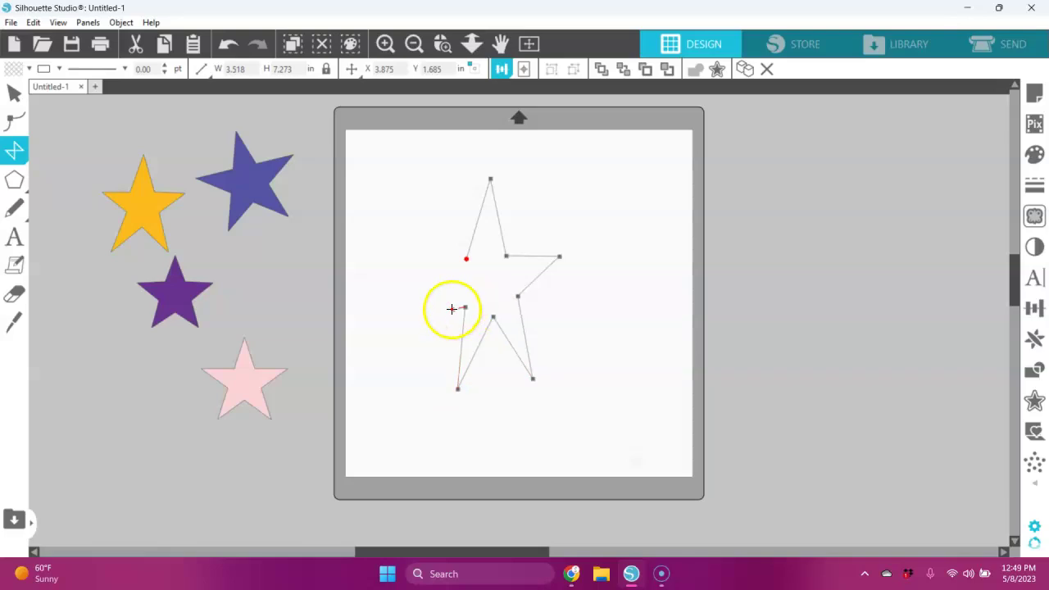
pyautogui.click(410, 258)
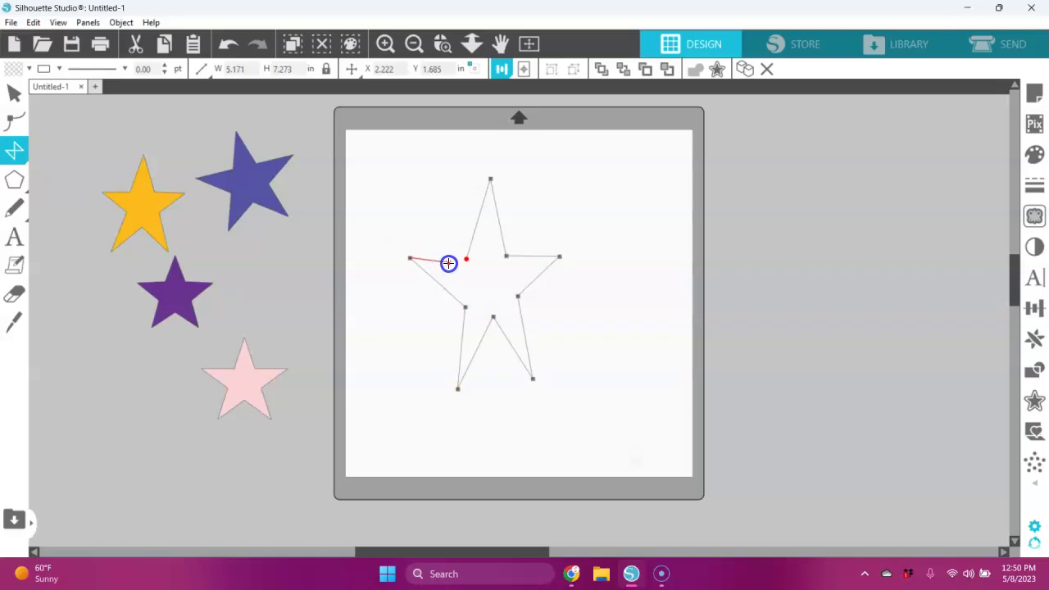
pyautogui.click(471, 274)
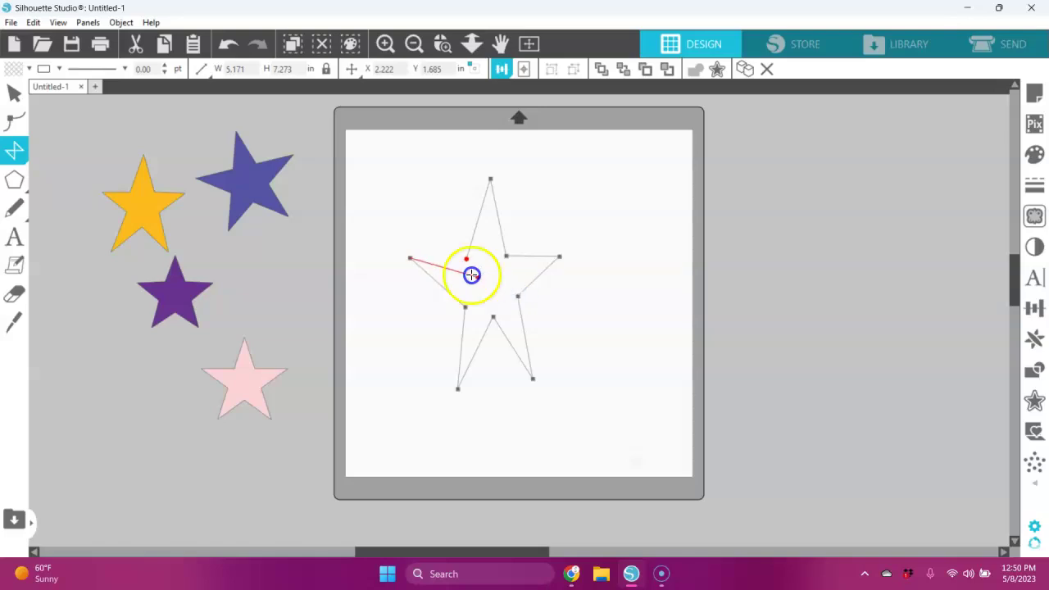
pyautogui.click(463, 264)
# Edit the drawn star's points, shifting the lower-left tip outward and adjusting the left and bottom inner corners to even out the shape.
pyautogui.doubleClick(521, 293)
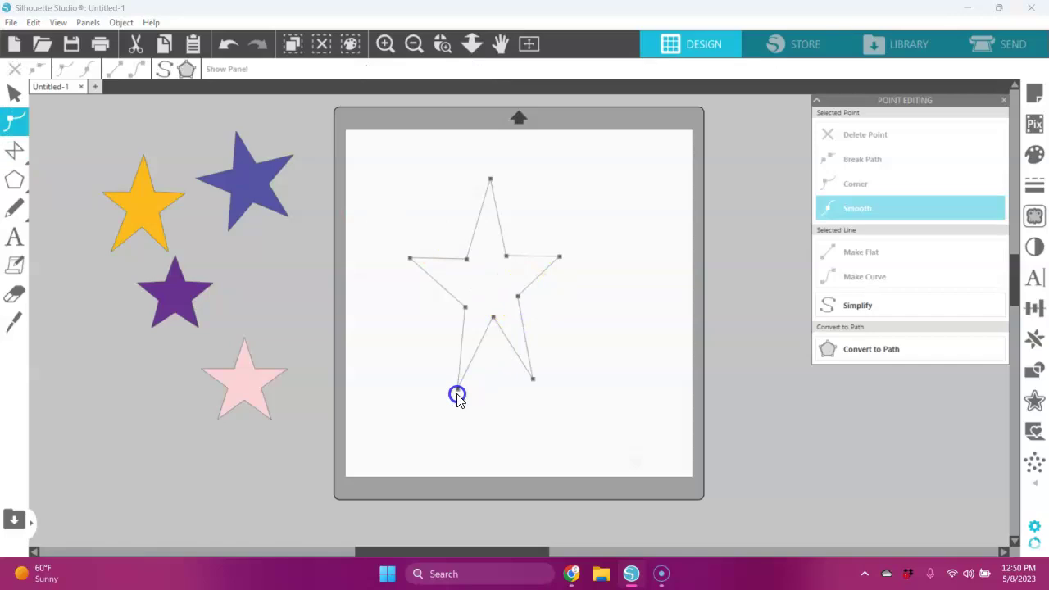
pyautogui.moveTo(458, 390); pyautogui.dragTo(445, 384)
pyautogui.click(466, 310)
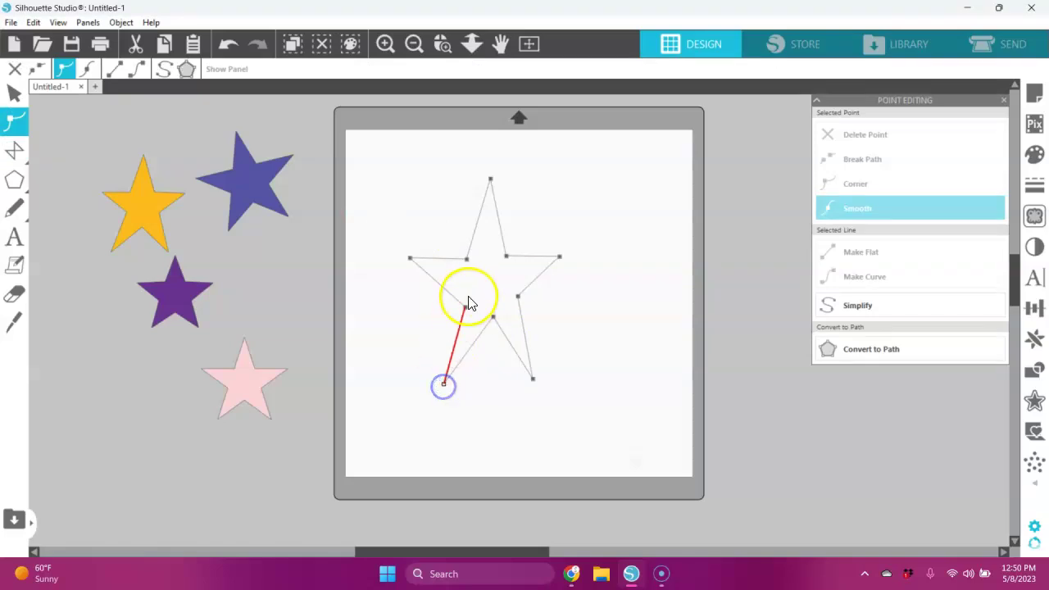
pyautogui.moveTo(469, 317)
pyautogui.mouseDown()
pyautogui.moveTo(459, 298)
pyautogui.moveTo(488, 316)
pyautogui.mouseUp()
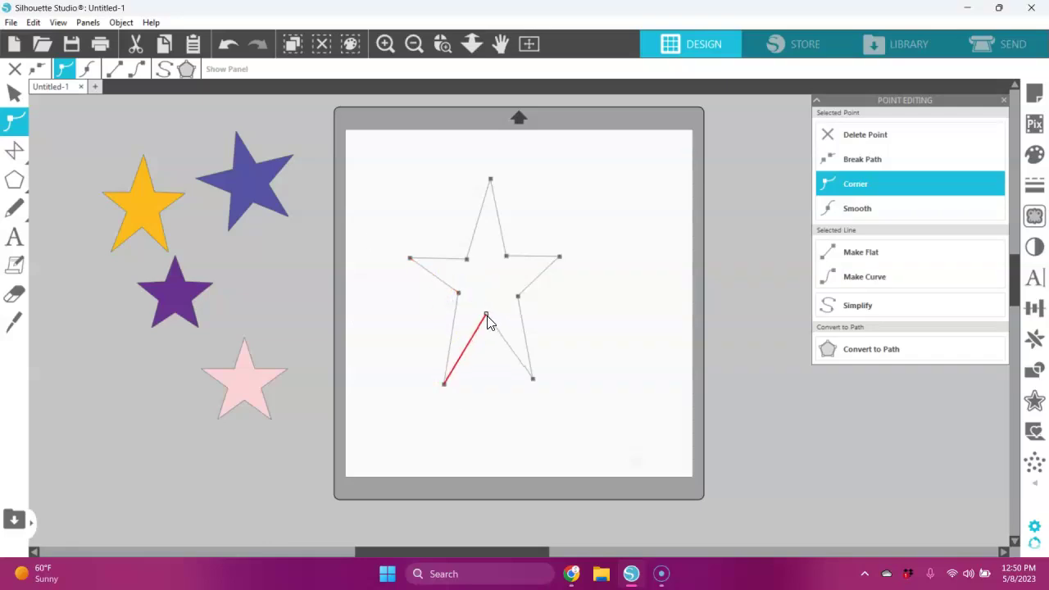
pyautogui.click(592, 331)
# Fill the hand-drawn star with red-orange.
pyautogui.click(522, 292)
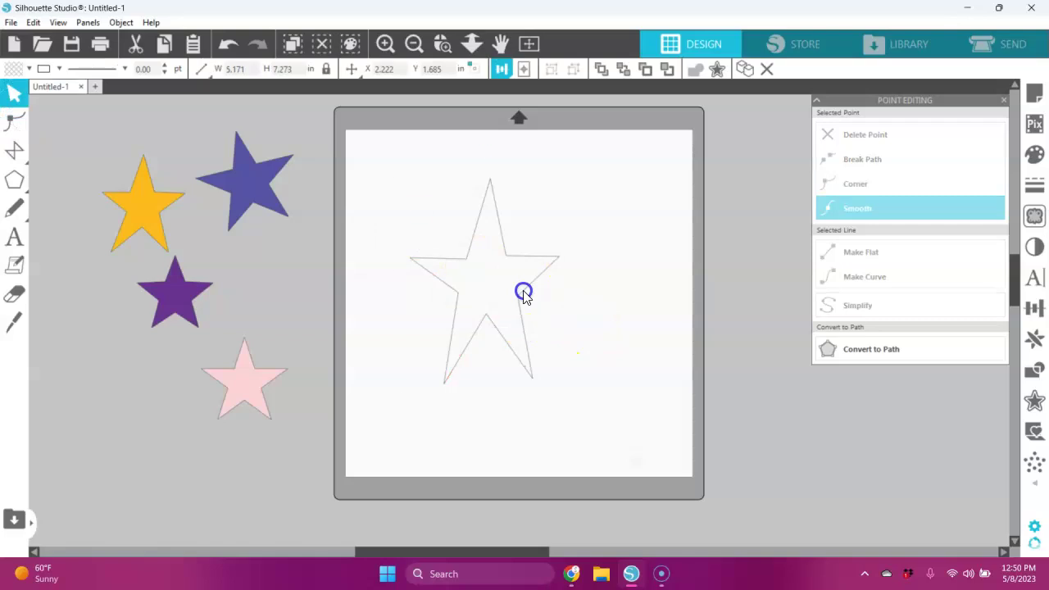
pyautogui.click(28, 69)
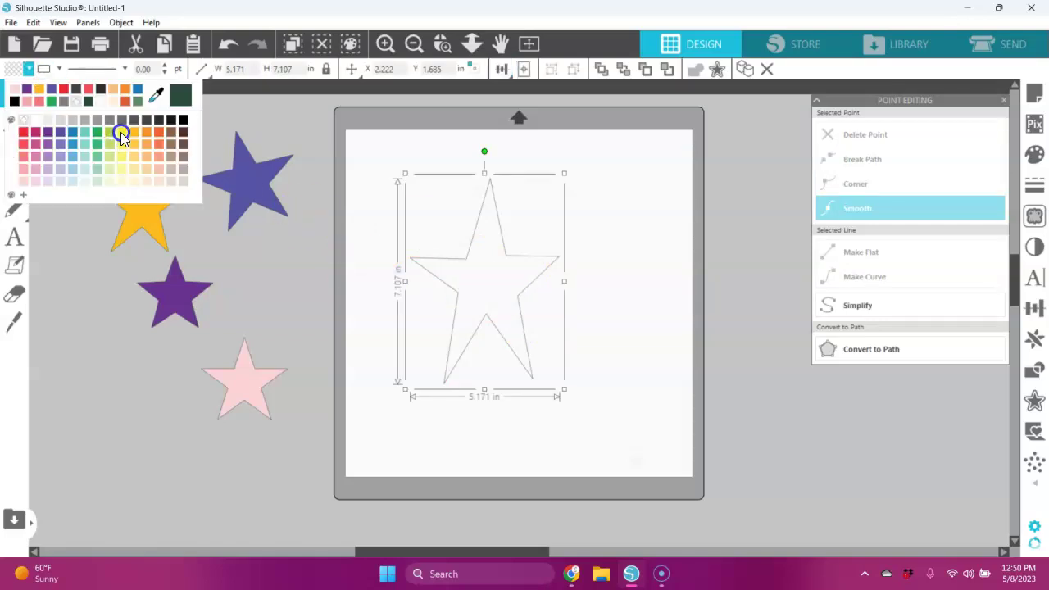
pyautogui.click(163, 134)
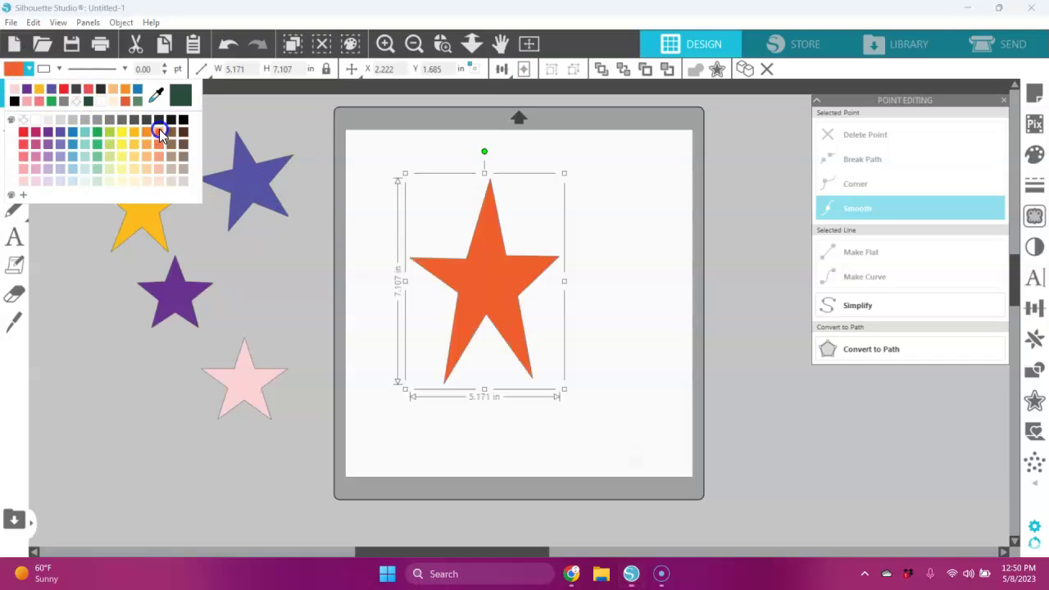
pyautogui.click(655, 302)
# Scale the orange star down to about 2.57 × 3.53 in and move it near the centre of the mat.
pyautogui.moveTo(517, 297); pyautogui.dragTo(507, 275)
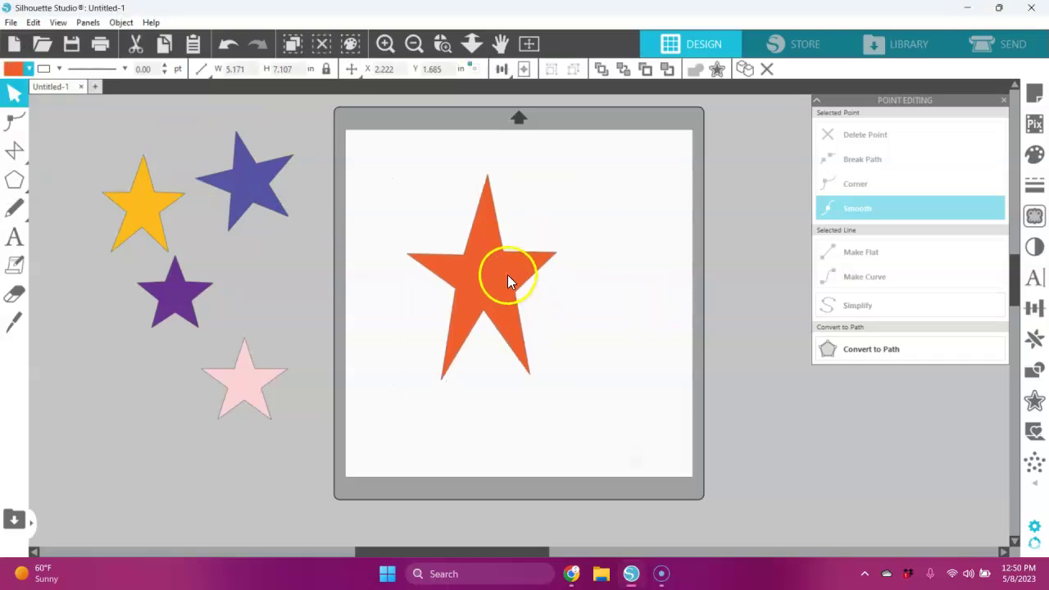
pyautogui.moveTo(556, 380); pyautogui.dragTo(492, 278)
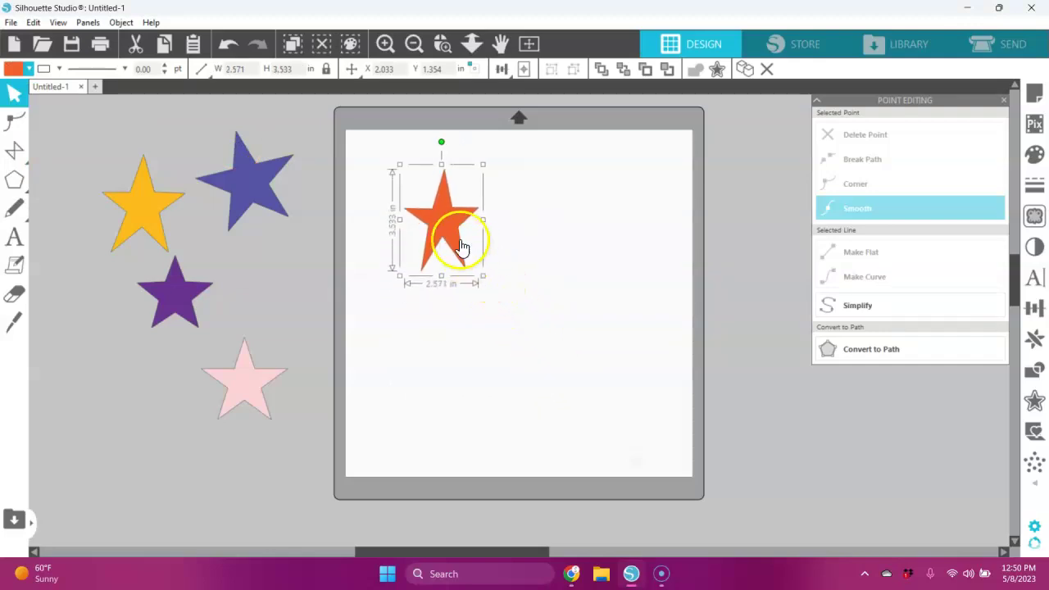
pyautogui.moveTo(460, 232); pyautogui.dragTo(539, 304)
# Inspect the orange star's edit points at its two upper inner corners, and leave point editing.
pyautogui.doubleClick(536, 302)
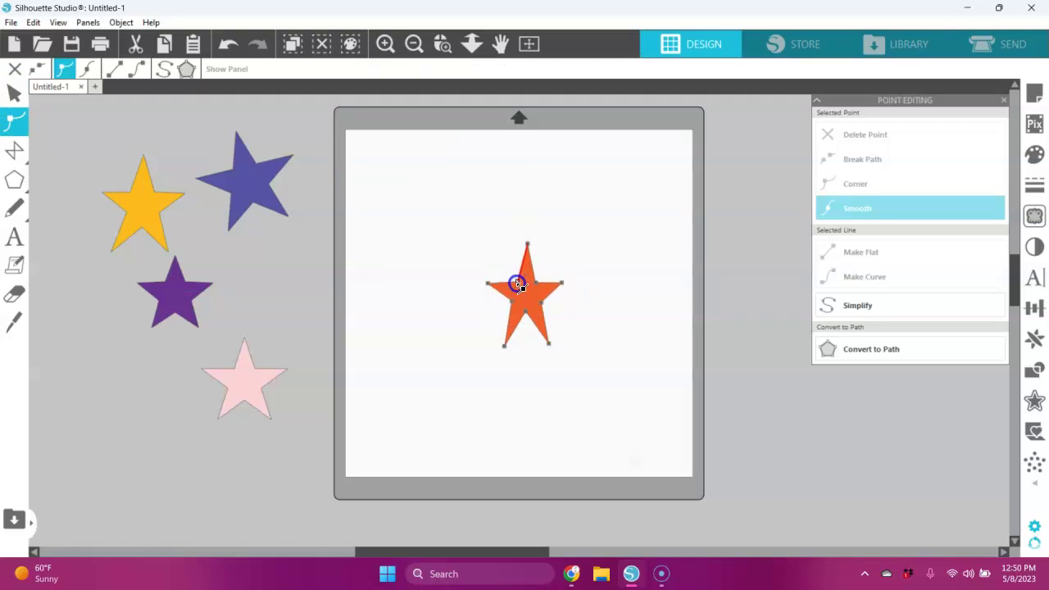
pyautogui.click(537, 283)
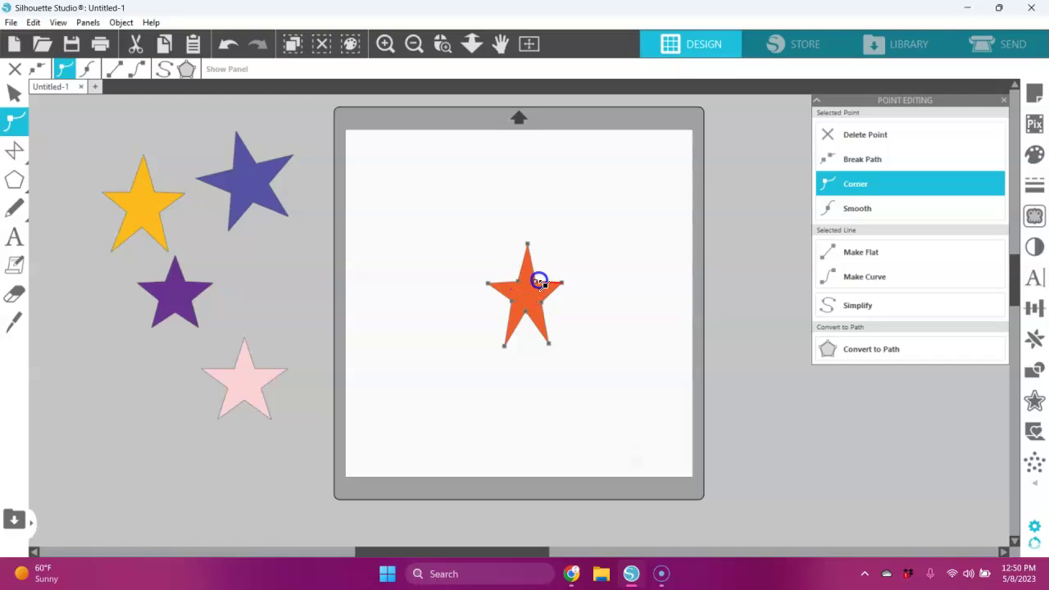
pyautogui.click(632, 286)
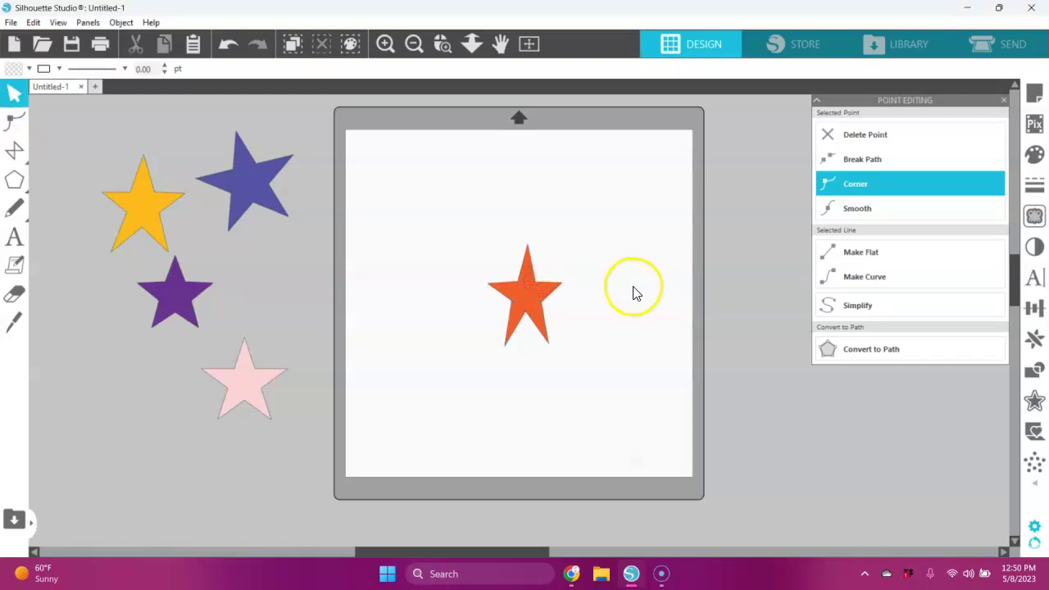
# Move the orange star off the mat, placing it beside the purple star.
pyautogui.click(549, 291)
pyautogui.moveTo(546, 291); pyautogui.dragTo(281, 279)
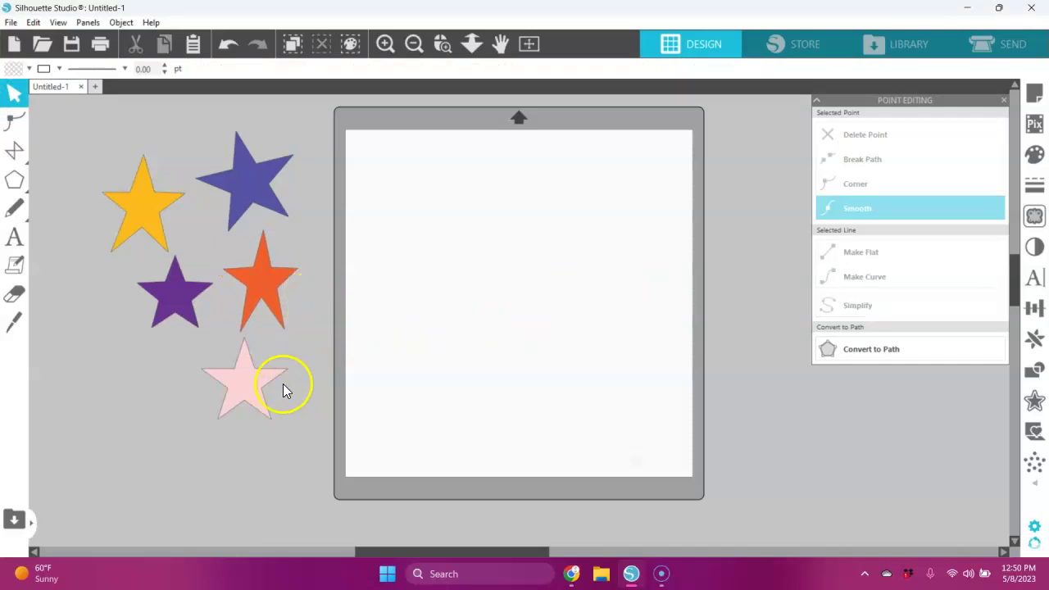
# Switch the software view from Standard Edition to Designer Edition.
pyautogui.click(152, 23)
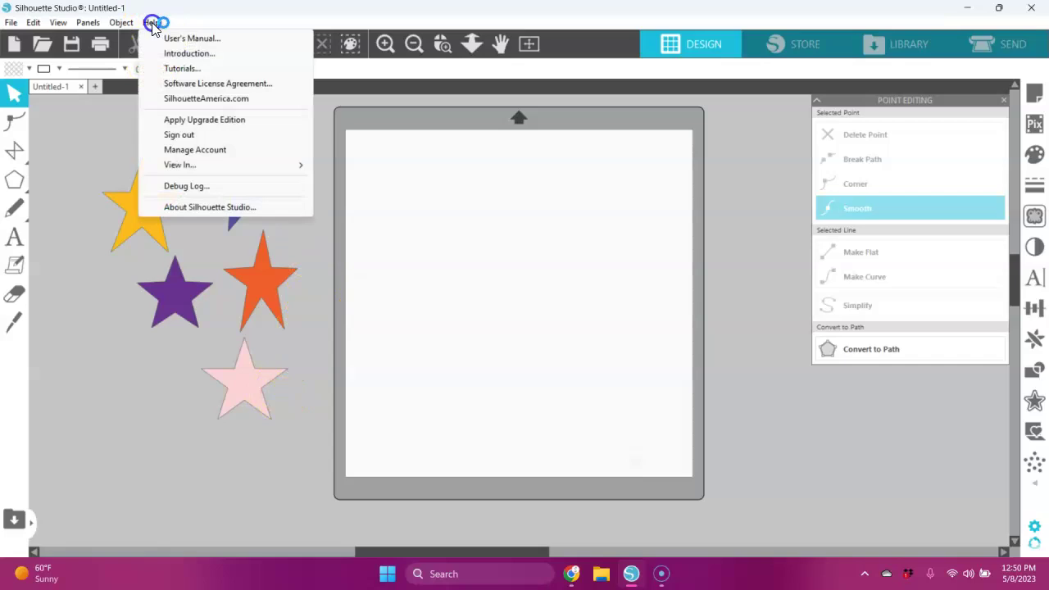
pyautogui.moveTo(213, 166)
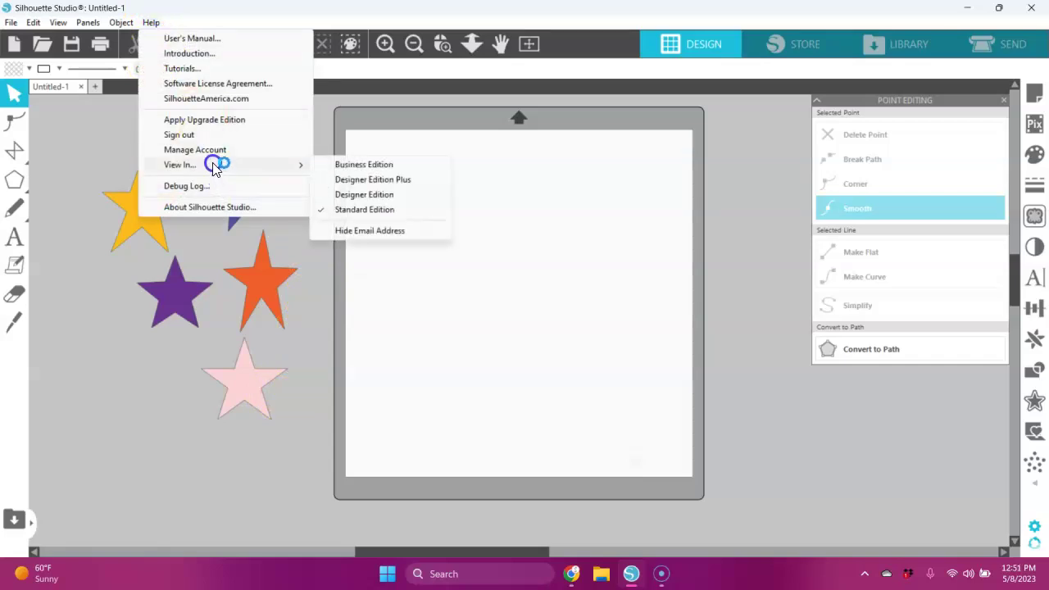
pyautogui.click(364, 195)
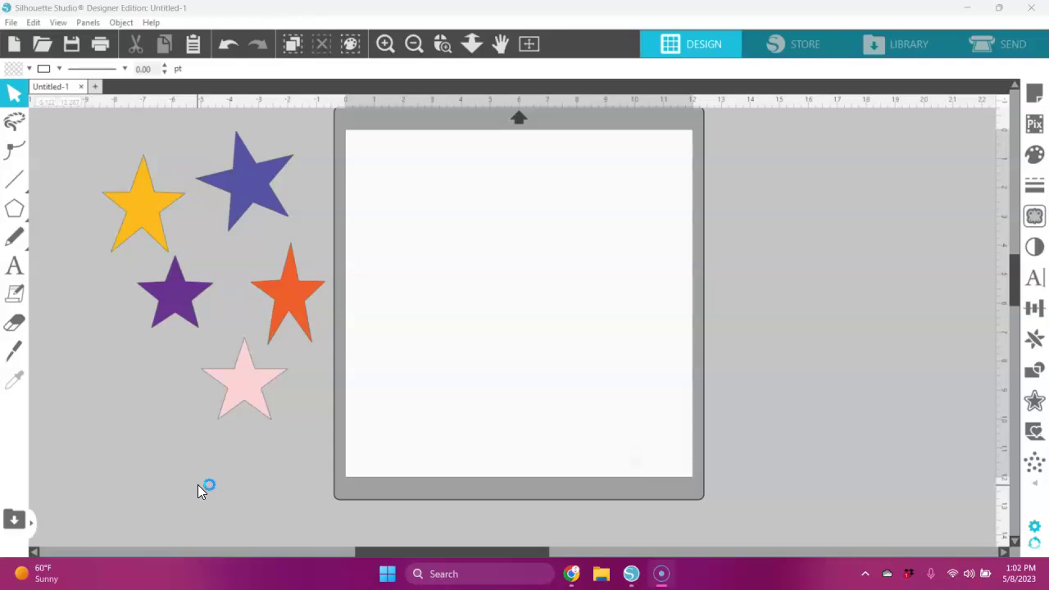
pyautogui.click(562, 398)
pyautogui.click(802, 253)
pyautogui.click(819, 194)
# Review the guide options in the page's grid settings, toggling Show Guides off and back on.
pyautogui.click(1033, 94)
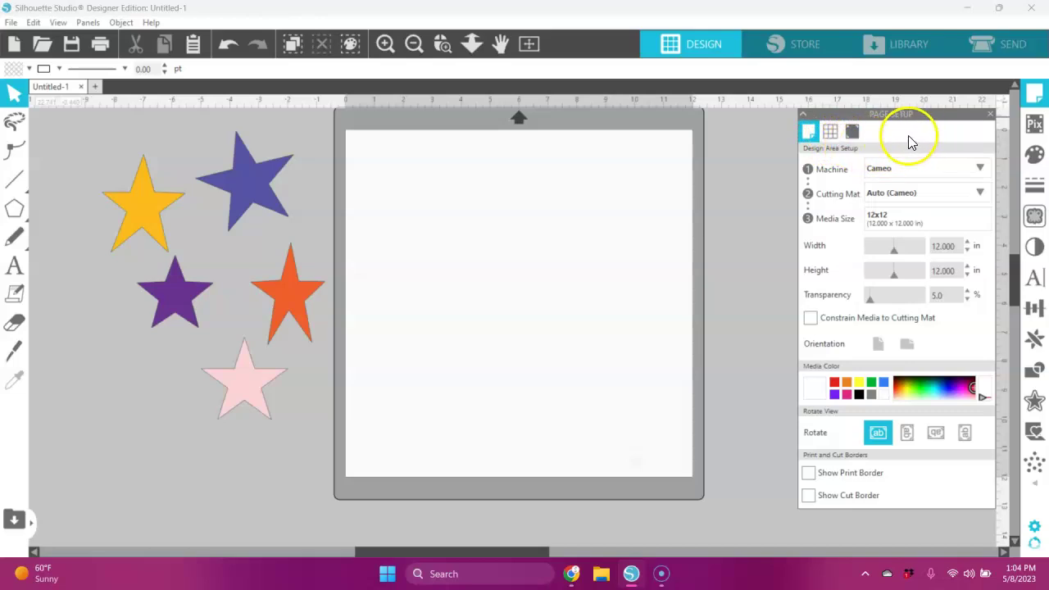
pyautogui.click(831, 131)
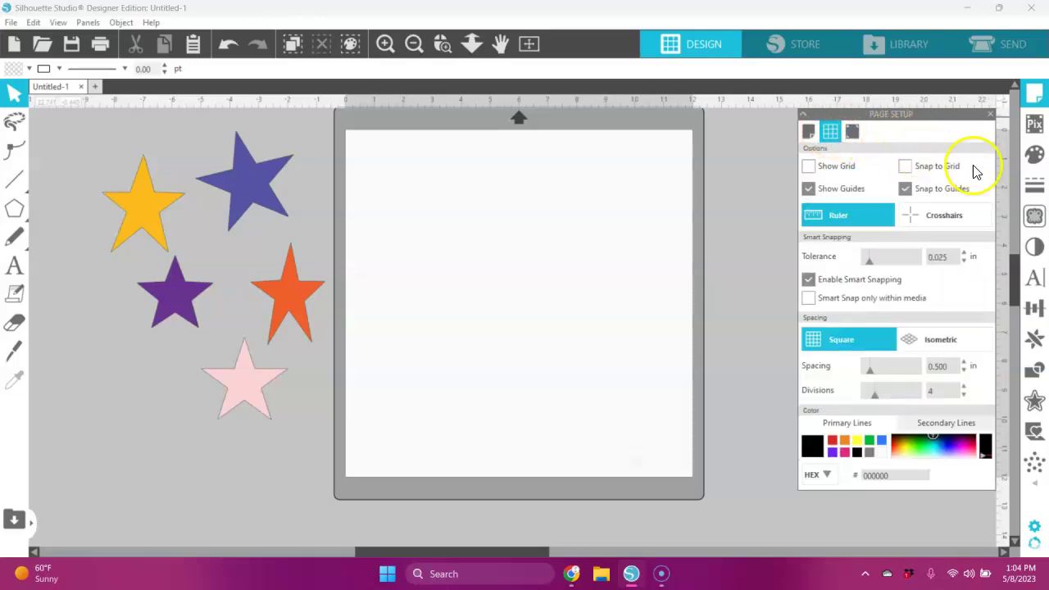
pyautogui.click(810, 189)
pyautogui.click(811, 188)
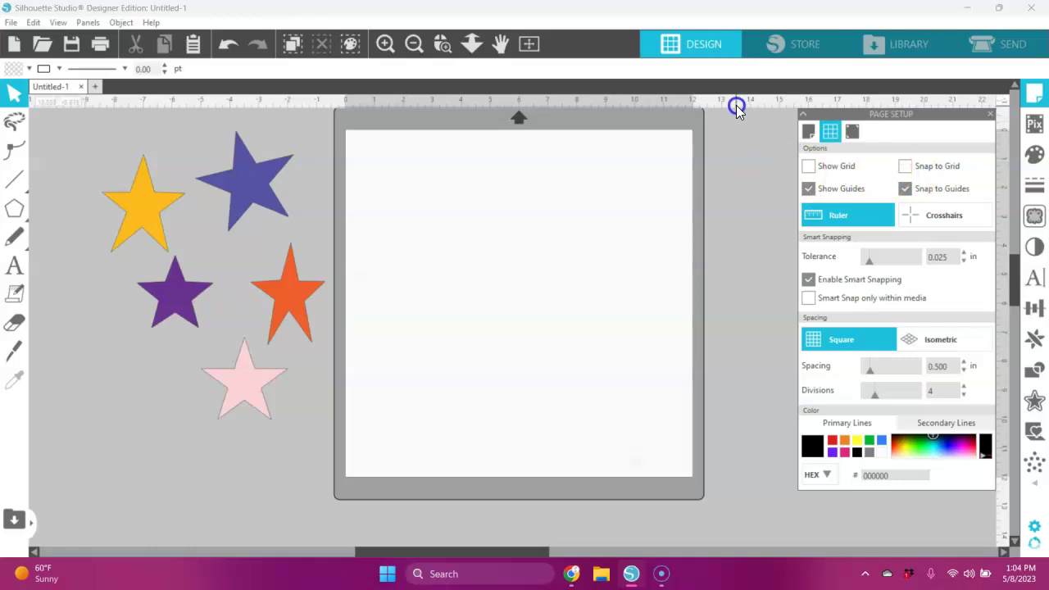
pyautogui.click(989, 112)
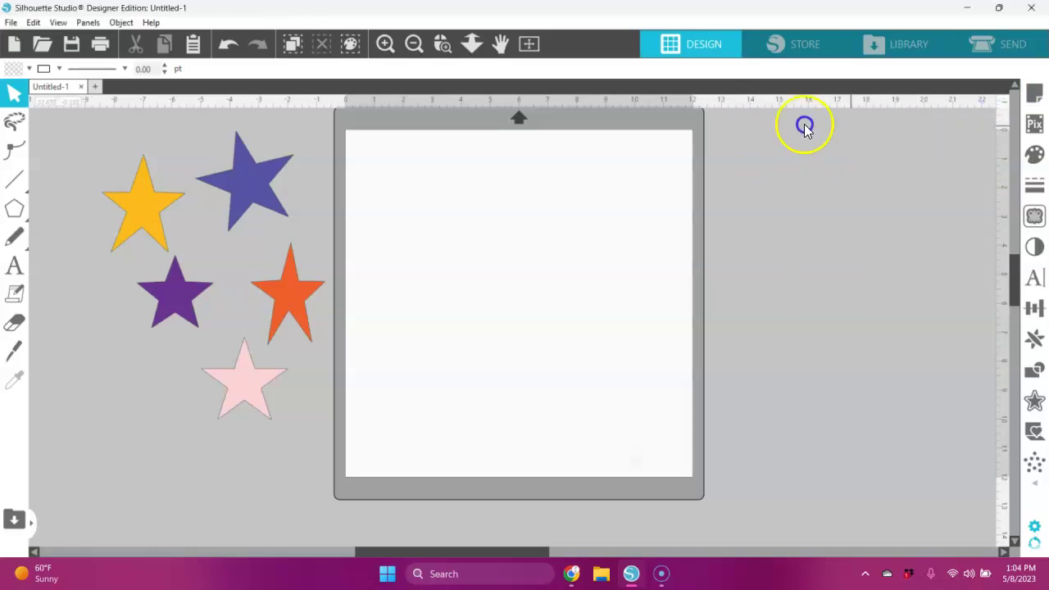
# Pull out a horizontal guide at about 5.1 in and a vertical guide at about 5.87 in, crossing on the mat.
pyautogui.moveTo(694, 99); pyautogui.dragTo(700, 277)
pyautogui.moveTo(1001, 227); pyautogui.dragTo(515, 171)
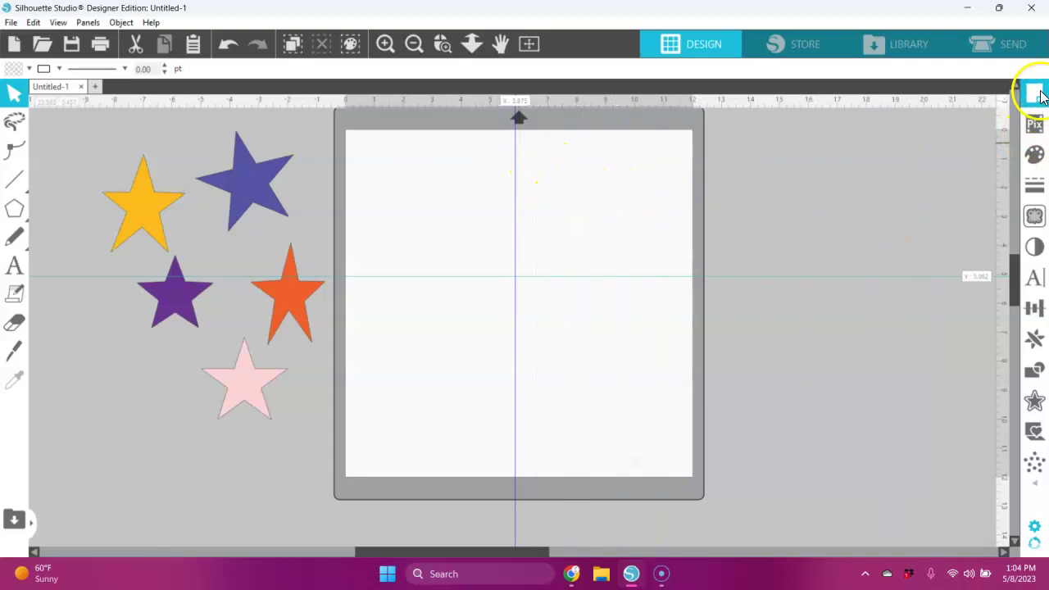
# Turn off Snap to Guides in the page's grid settings and lower the horizontal guide to about 6.4 in.
pyautogui.click(1035, 92)
pyautogui.click(829, 132)
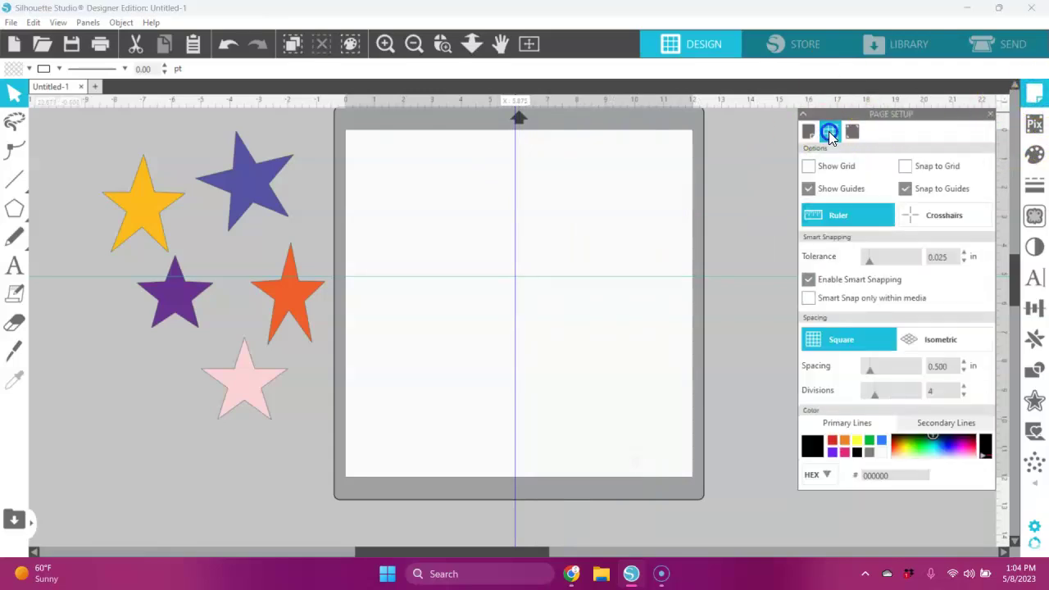
pyautogui.click(808, 189)
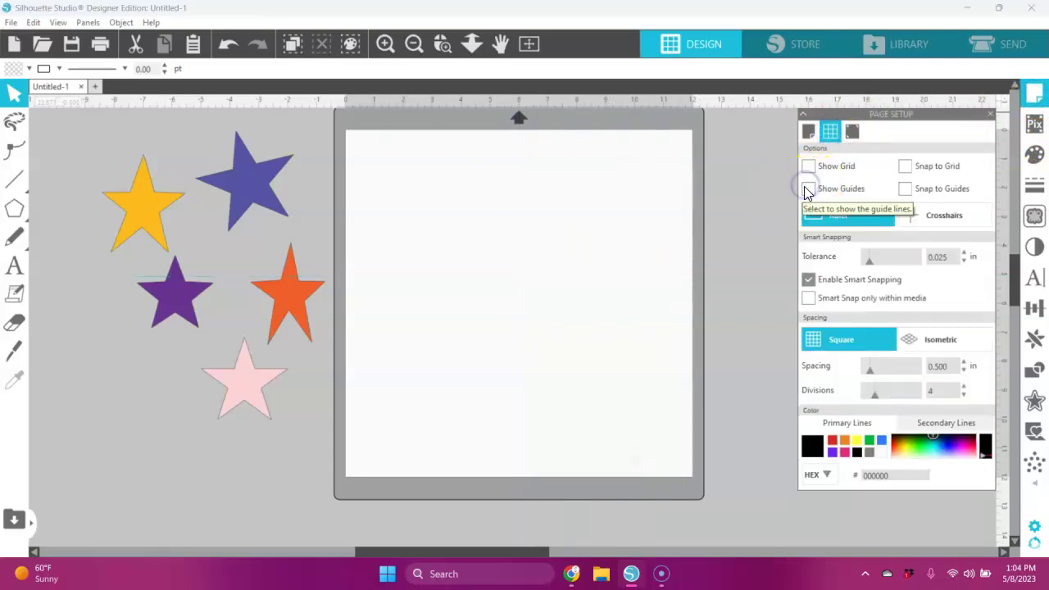
pyautogui.click(808, 188)
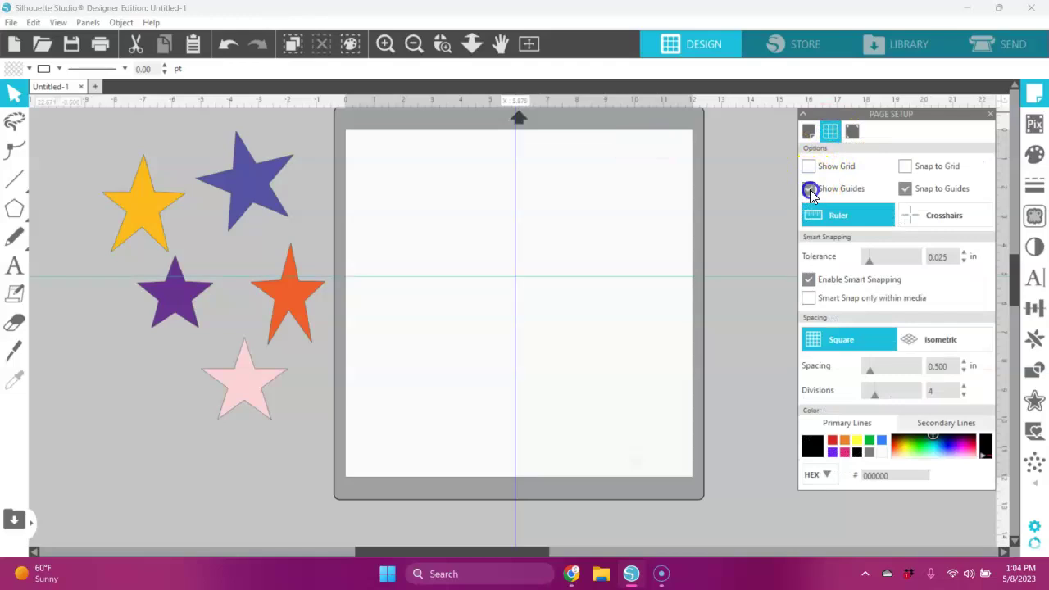
pyautogui.click(905, 189)
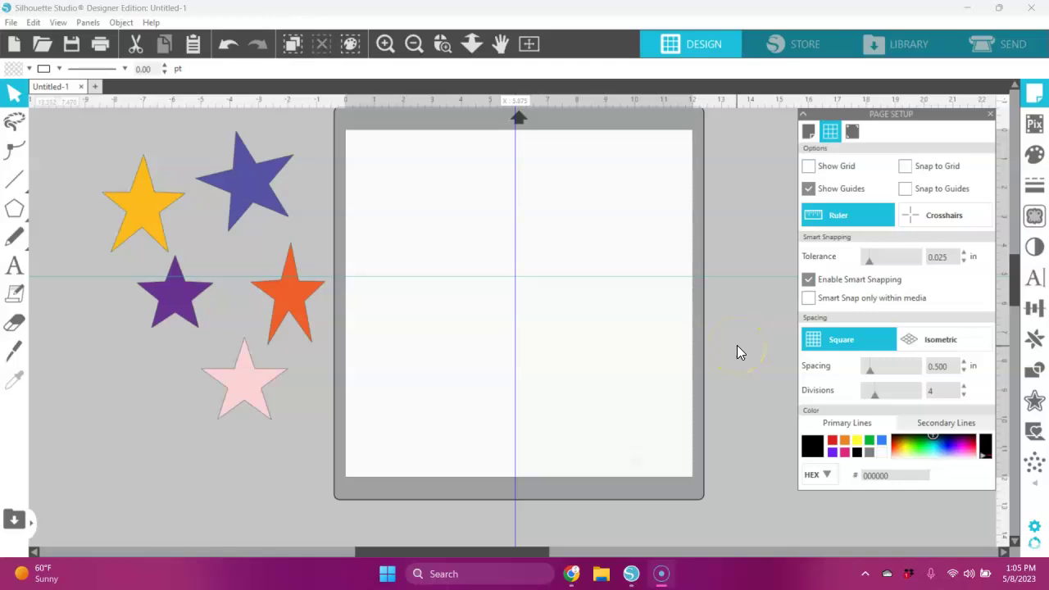
pyautogui.moveTo(654, 276); pyautogui.dragTo(658, 315)
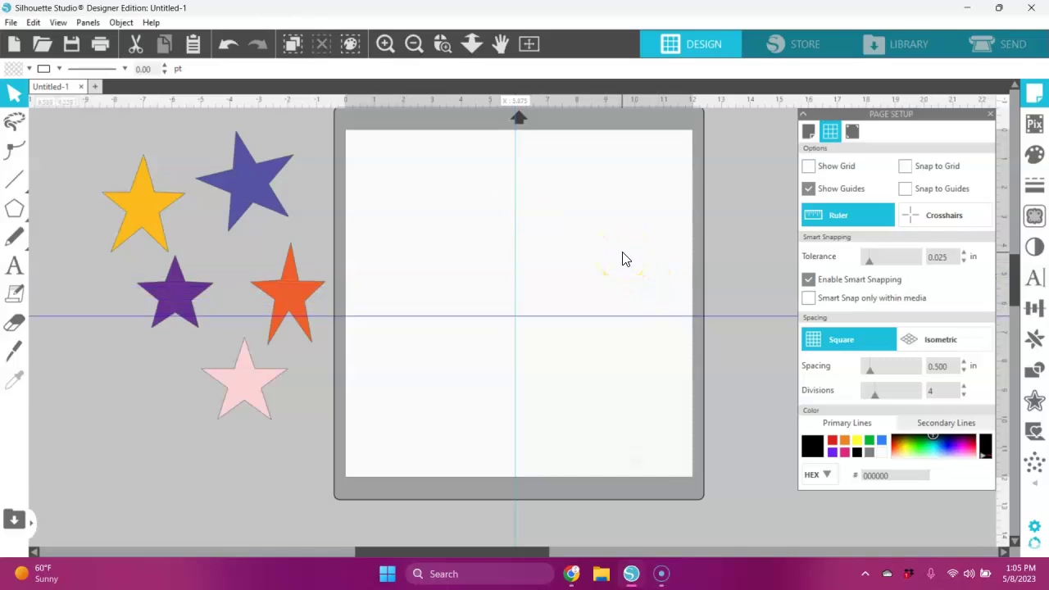
# Draw a circle about 0.97 in across and move it roughly over the crossing of the two guides.
pyautogui.click(15, 207)
pyautogui.click(100, 210)
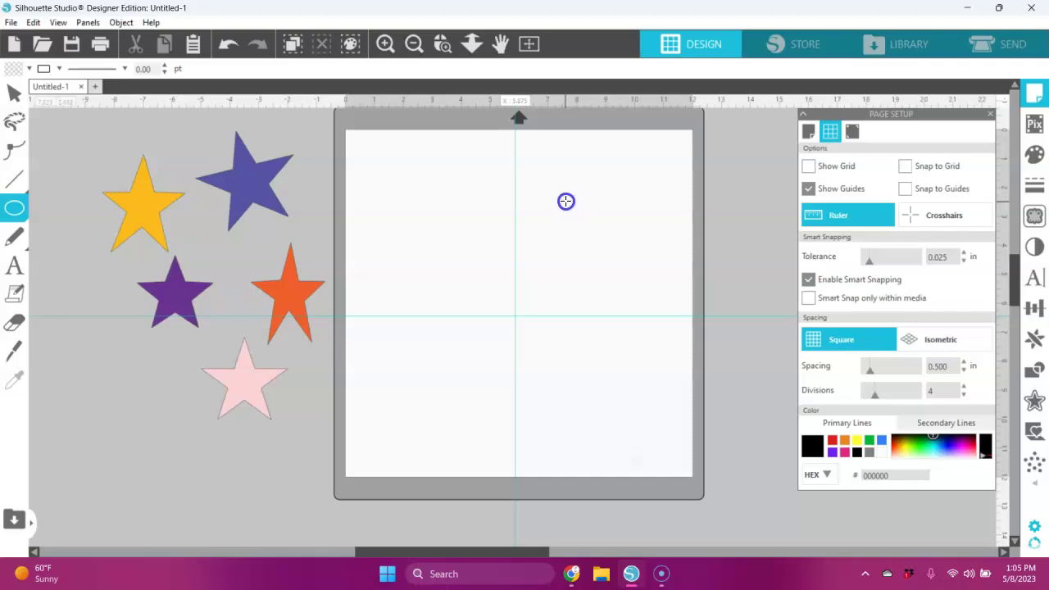
pyautogui.moveTo(565, 206); pyautogui.dragTo(589, 240)
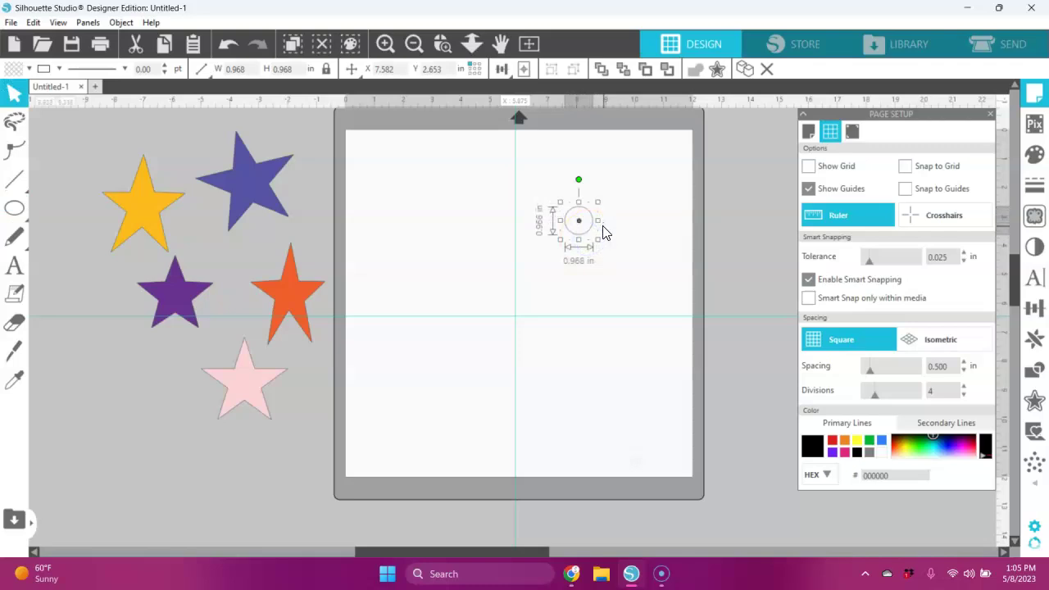
pyautogui.click(604, 234)
pyautogui.moveTo(592, 235); pyautogui.dragTo(534, 320)
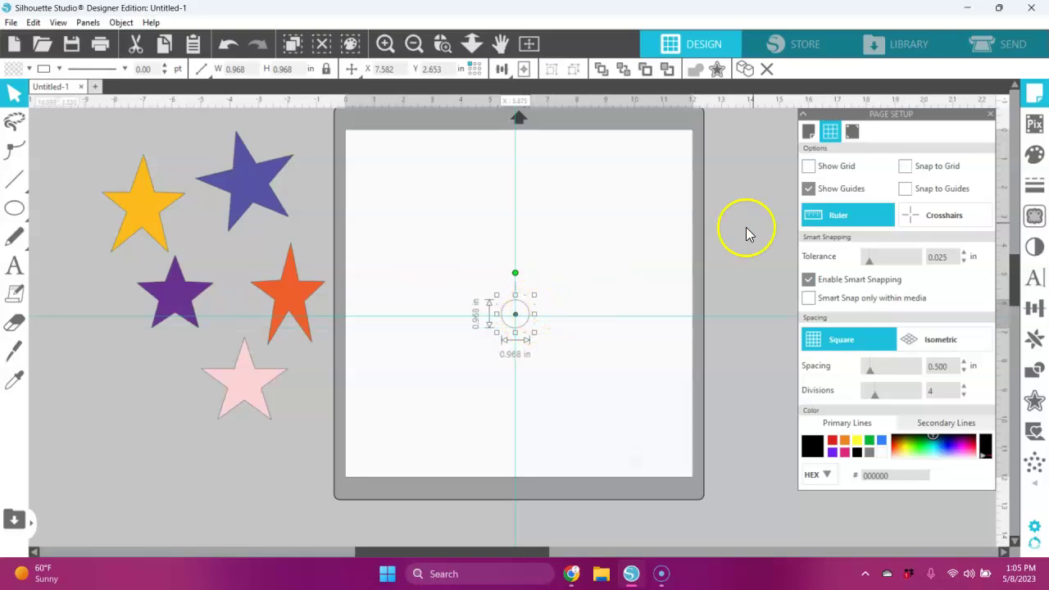
# Turn on Snap to Guides and snap the circle's centre to the crossing of the two guides.
pyautogui.click(905, 189)
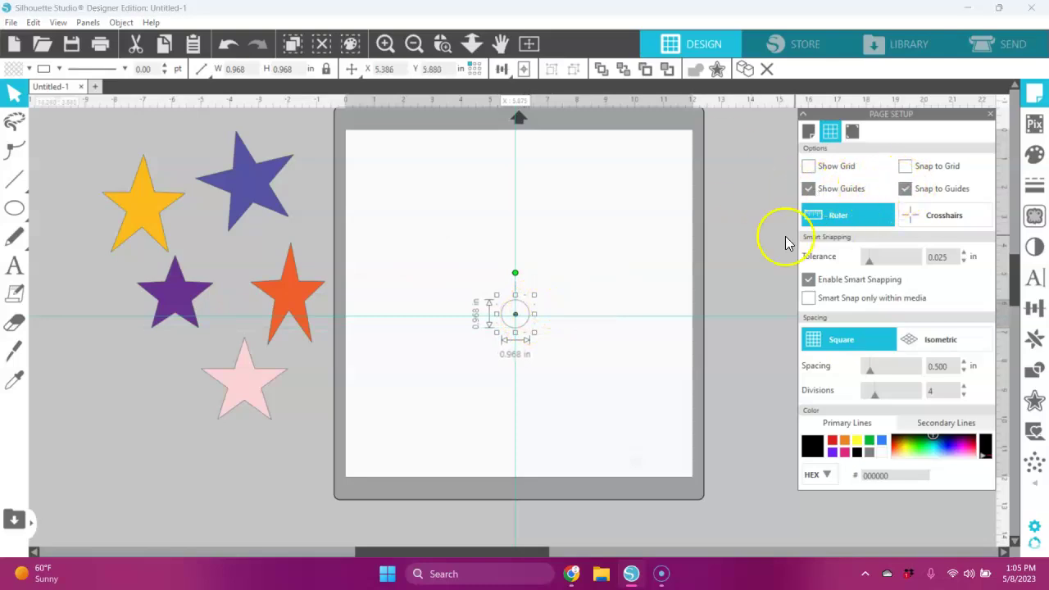
pyautogui.moveTo(525, 319)
pyautogui.mouseDown()
pyautogui.moveTo(580, 267)
pyautogui.moveTo(528, 311)
pyautogui.mouseUp()
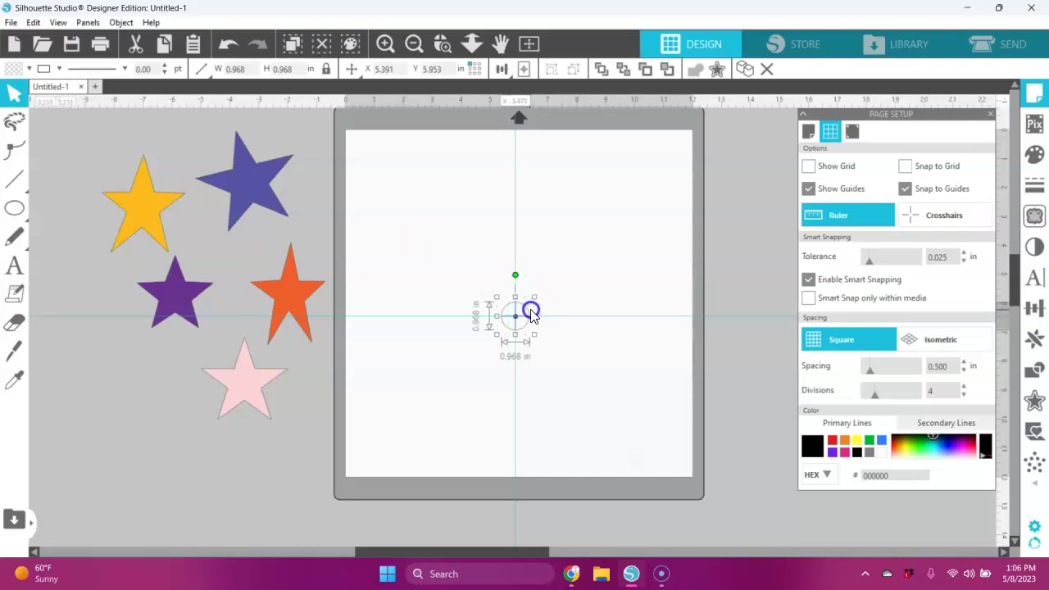
pyautogui.click(555, 303)
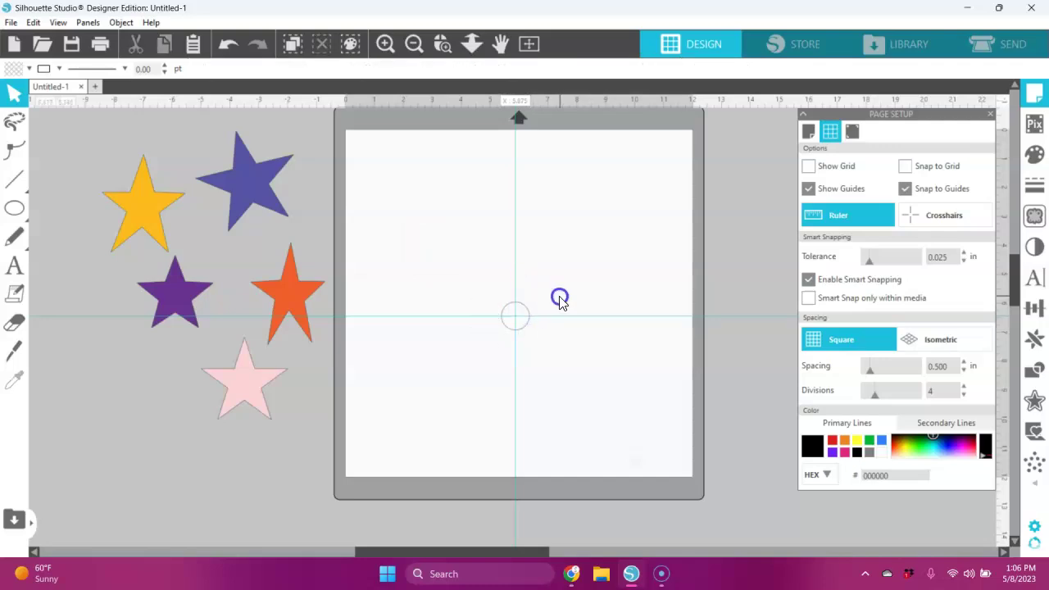
pyautogui.click(525, 309)
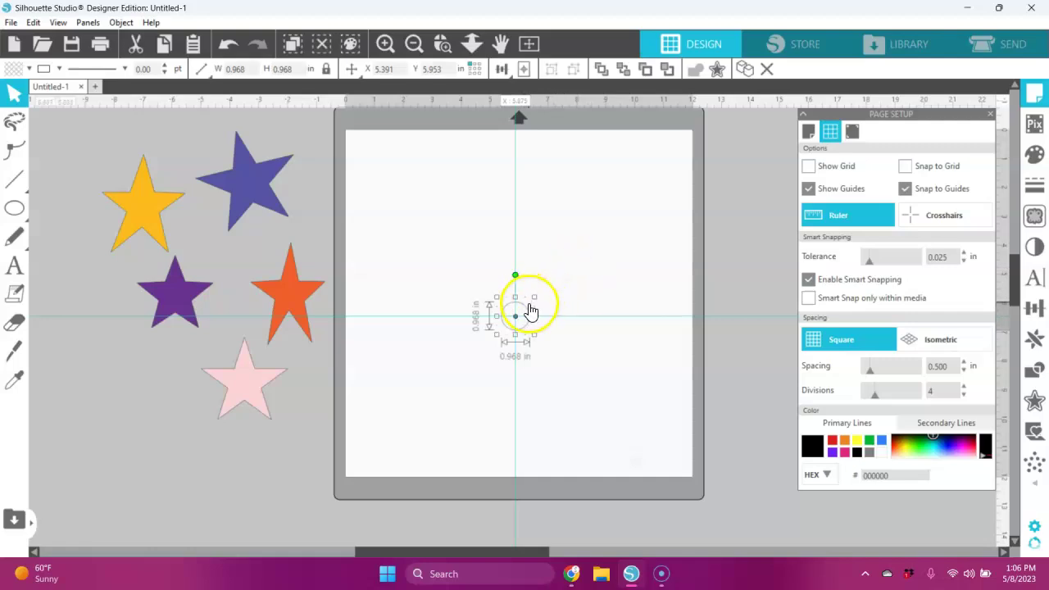
pyautogui.moveTo(530, 306)
pyautogui.mouseDown()
pyautogui.moveTo(566, 299)
pyautogui.moveTo(529, 297)
pyautogui.moveTo(525, 309)
pyautogui.mouseUp()
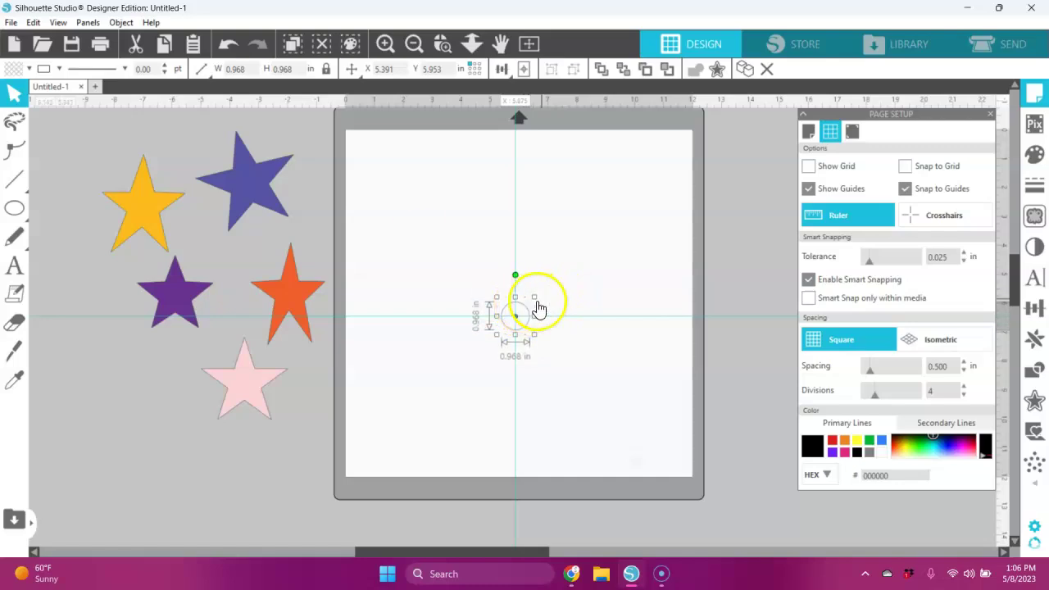
pyautogui.click(581, 278)
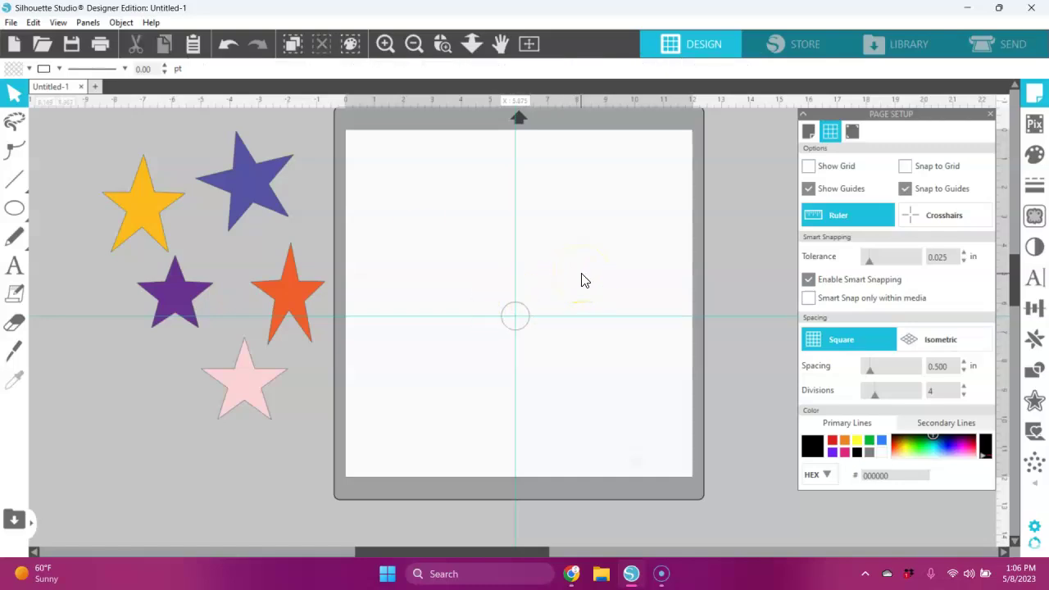
# Draw a regular polygon, reduce it to a 3-sided triangle about 4.66 × 4.04 in, and convert it to a path.
pyautogui.moveTo(14, 207); pyautogui.dragTo(128, 214)
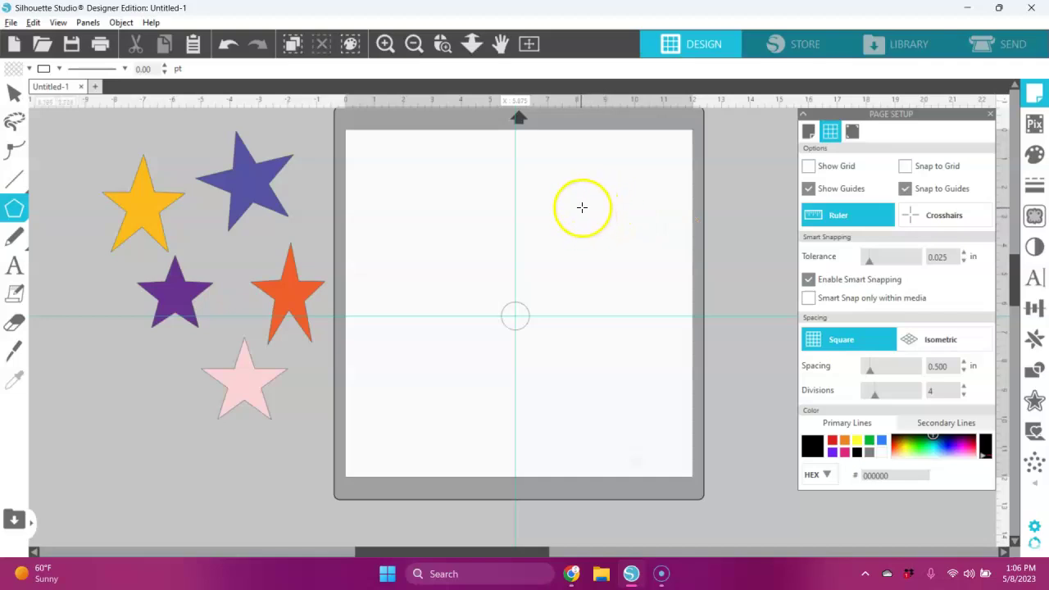
pyautogui.moveTo(581, 205); pyautogui.dragTo(596, 236)
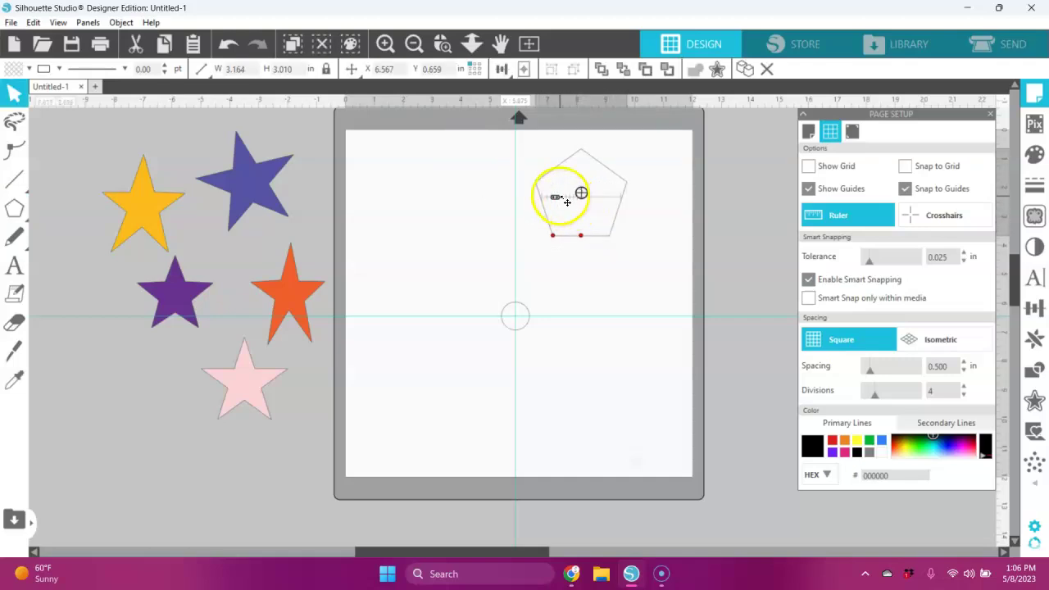
pyautogui.moveTo(558, 201); pyautogui.dragTo(551, 202)
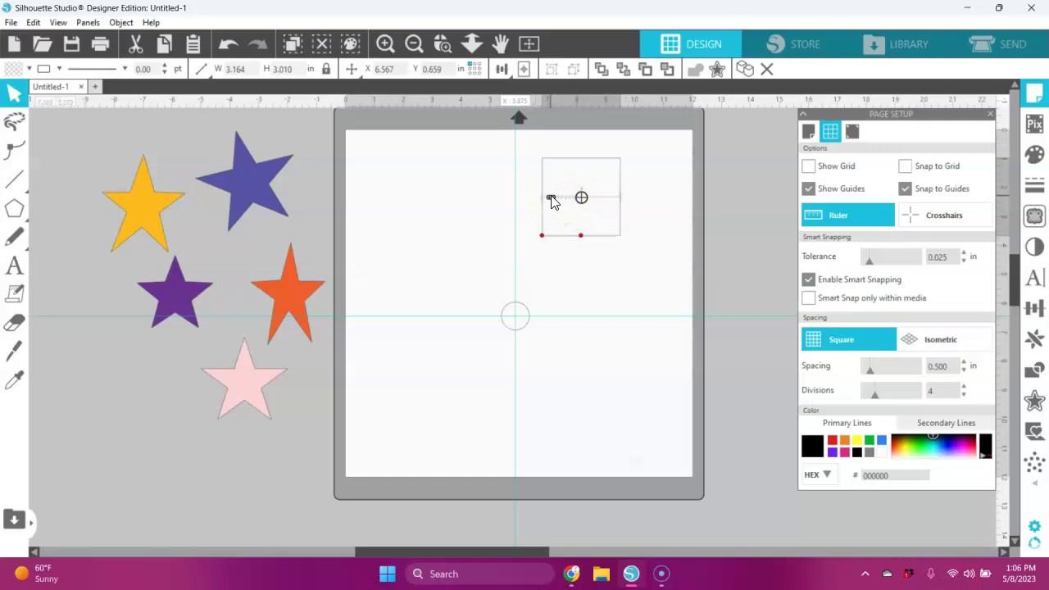
pyautogui.moveTo(552, 200); pyautogui.dragTo(548, 199)
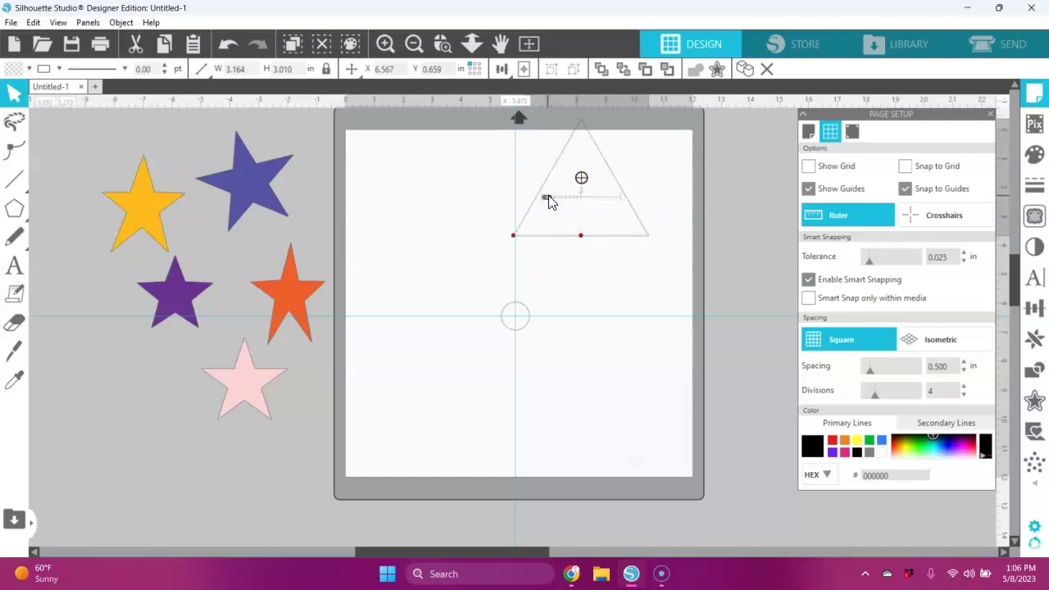
pyautogui.click(655, 196)
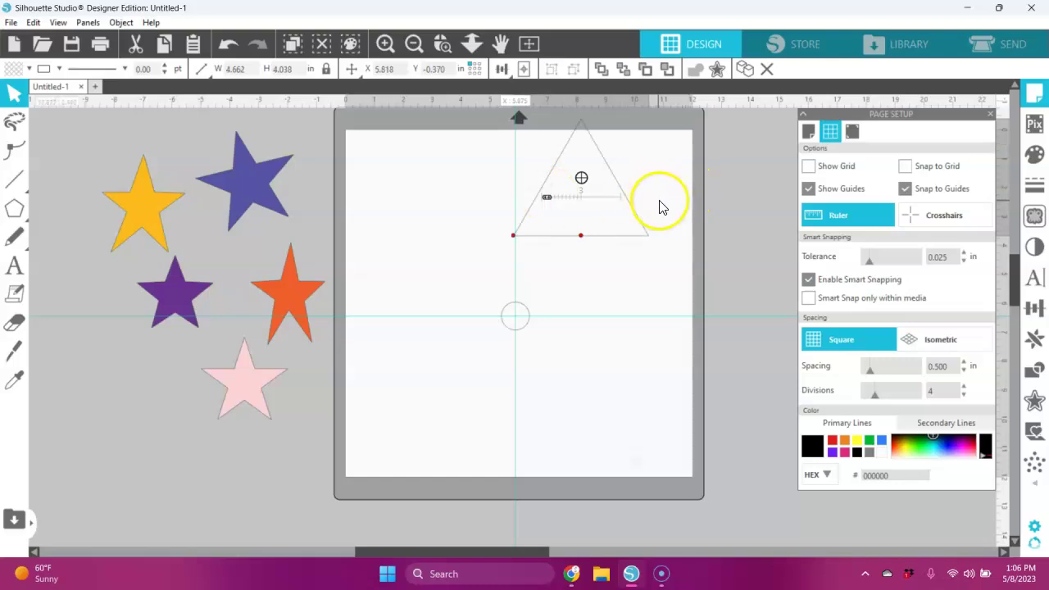
pyautogui.rightClick(628, 205)
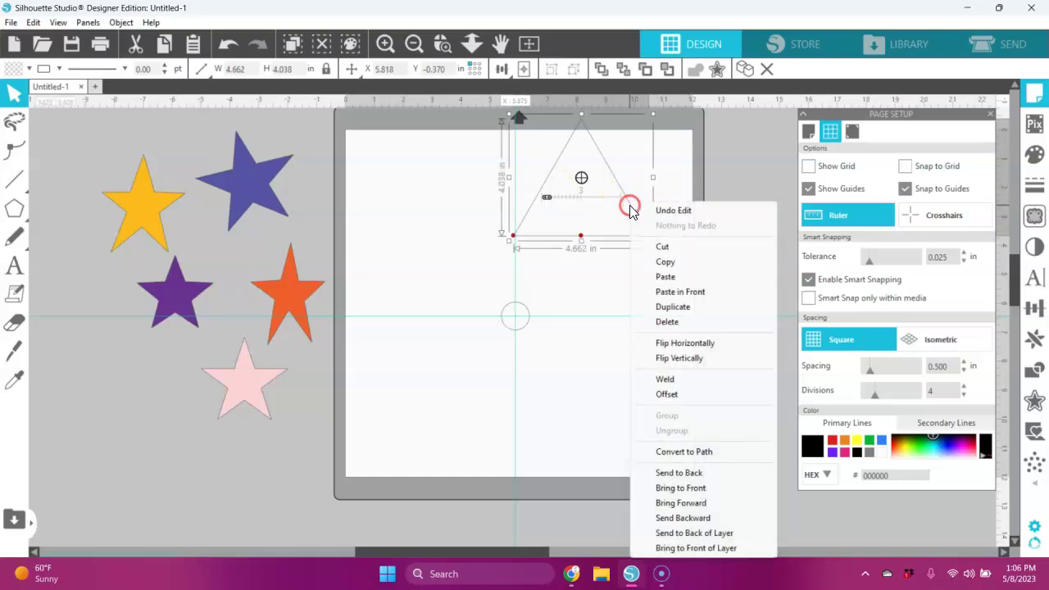
pyautogui.click(684, 452)
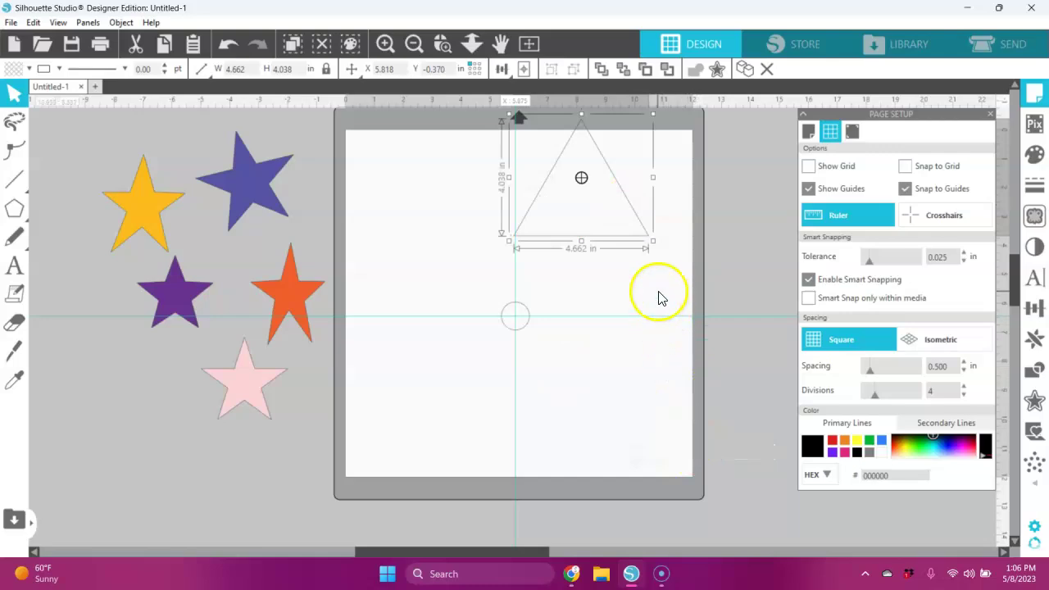
# Centre the triangle on the vertical guide with its base touching the top of the circle.
pyautogui.moveTo(625, 210); pyautogui.dragTo(569, 270)
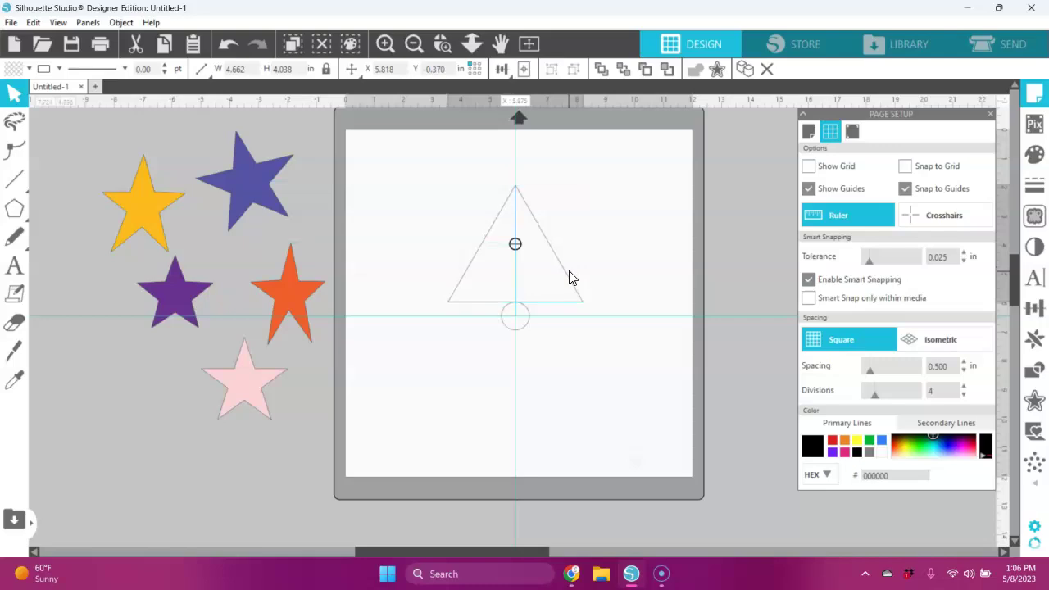
pyautogui.click(533, 307)
pyautogui.click(452, 297)
pyautogui.click(514, 309)
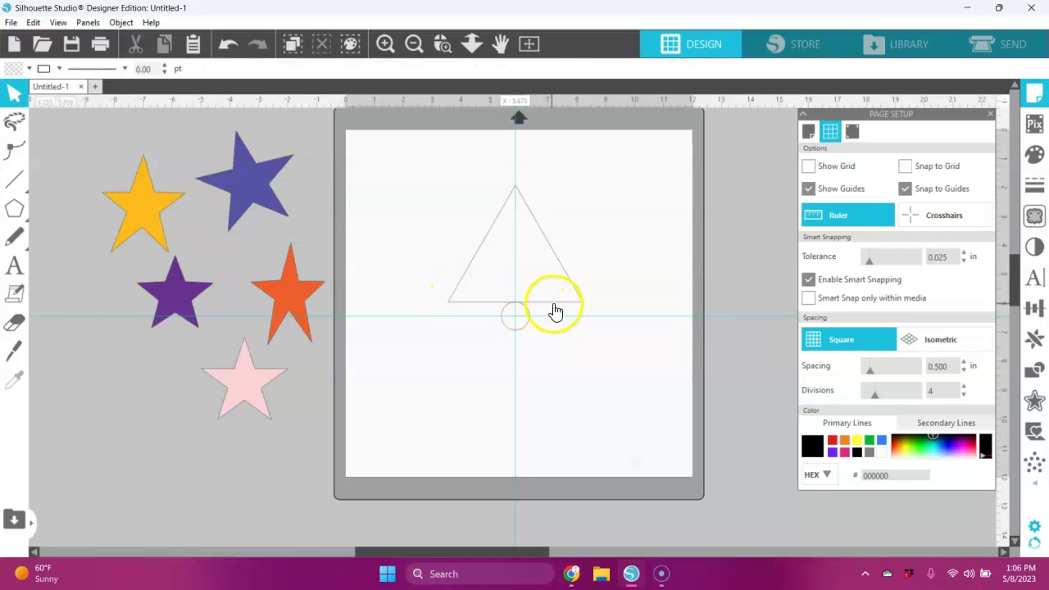
pyautogui.click(451, 221)
pyautogui.moveTo(568, 277); pyautogui.dragTo(565, 270)
pyautogui.moveTo(564, 276); pyautogui.dragTo(564, 279)
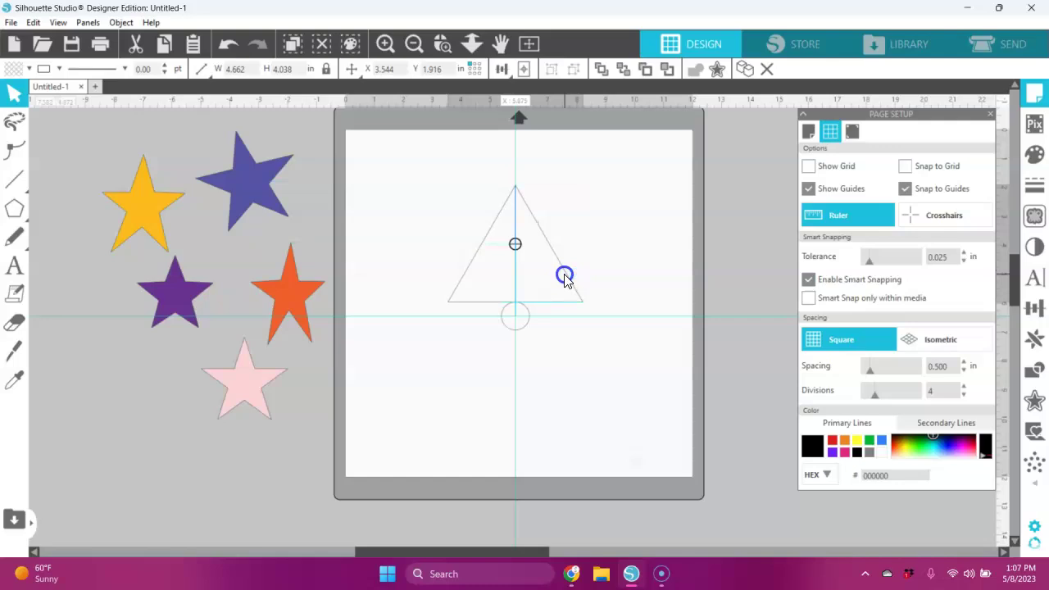
pyautogui.moveTo(565, 275); pyautogui.dragTo(565, 276)
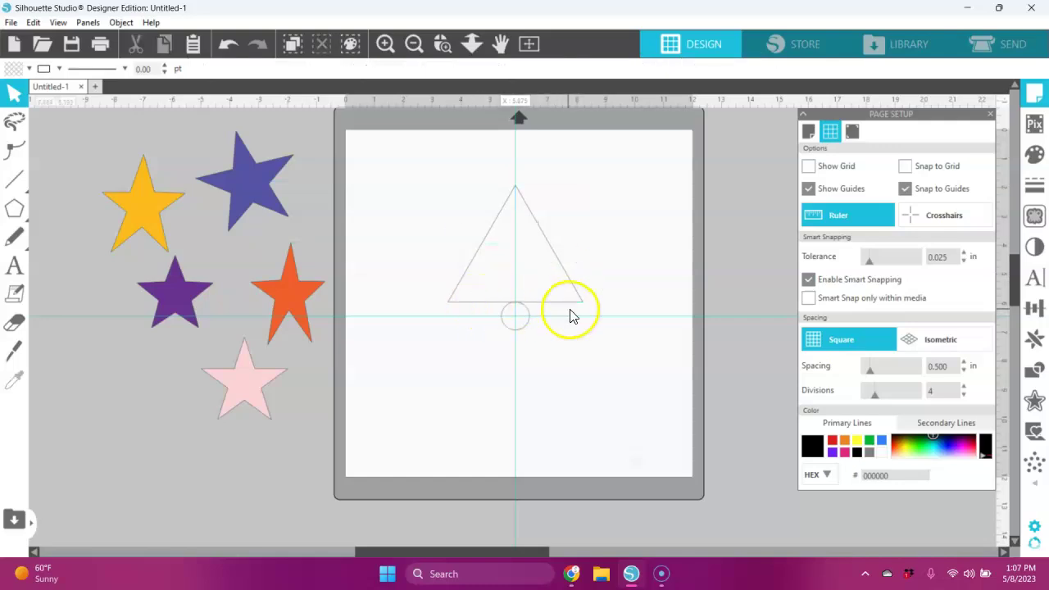
# Narrow the triangle symmetrically about the vertical guide to a width of about 3.25 in.
pyautogui.click(568, 281)
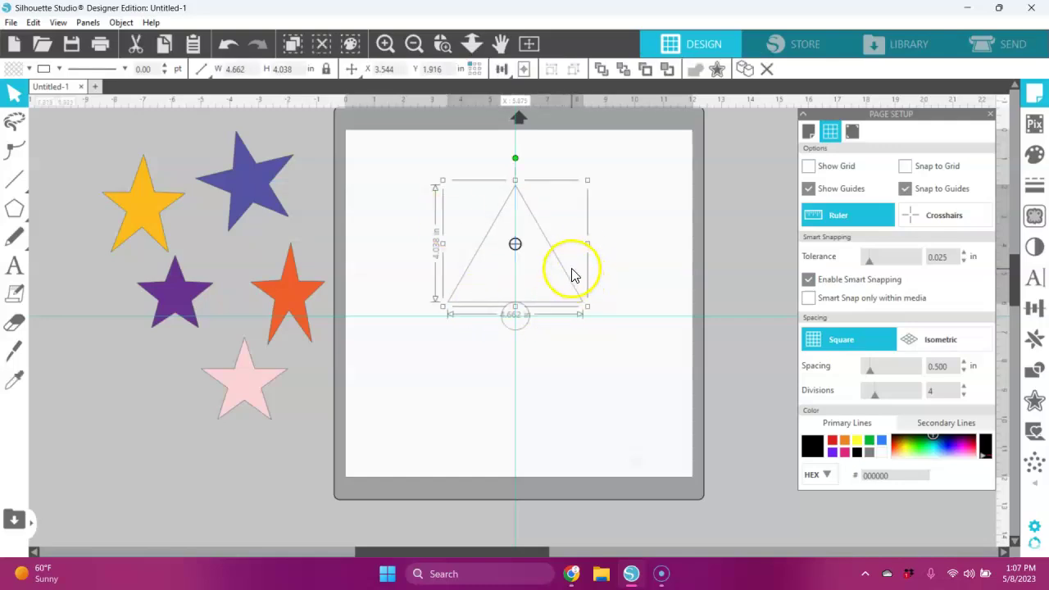
pyautogui.moveTo(588, 246); pyautogui.dragTo(547, 262)
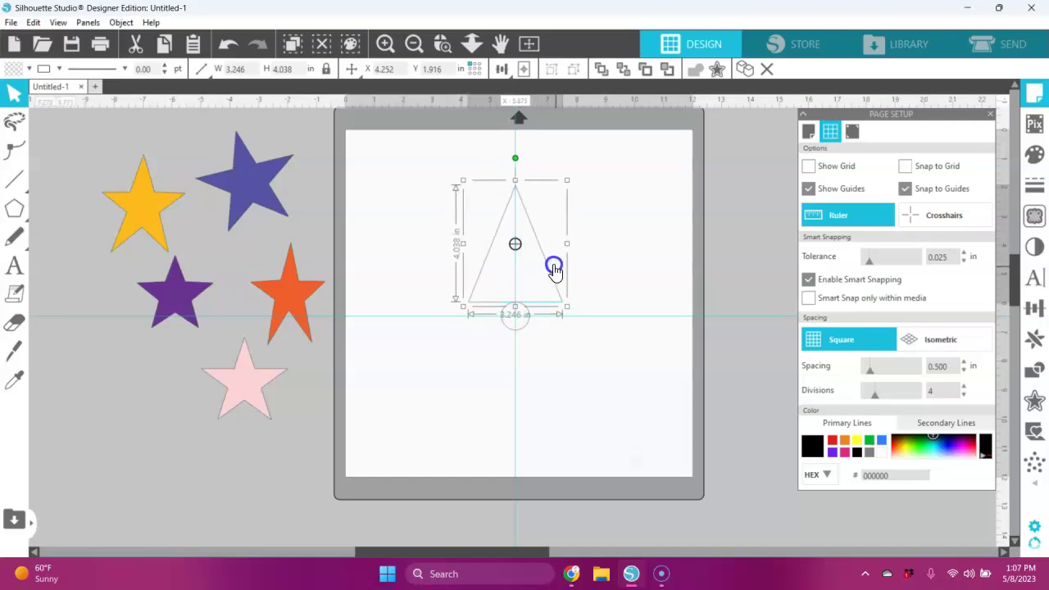
pyautogui.click(594, 269)
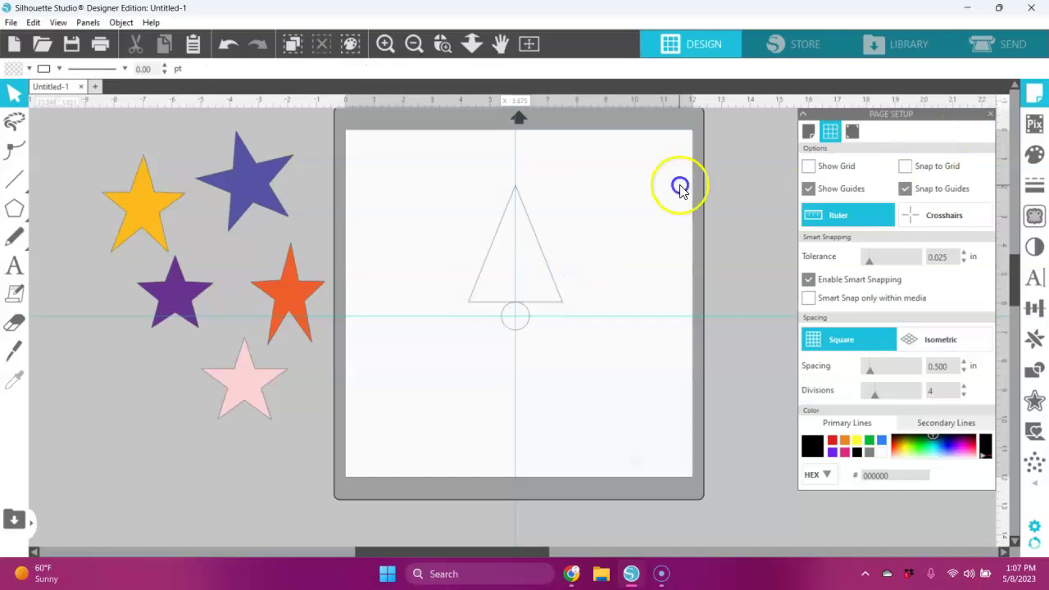
# Move the triangle's centre of rotation to the circle's centre at the guide crossing, keeping the triangle selected.
pyautogui.click(534, 250)
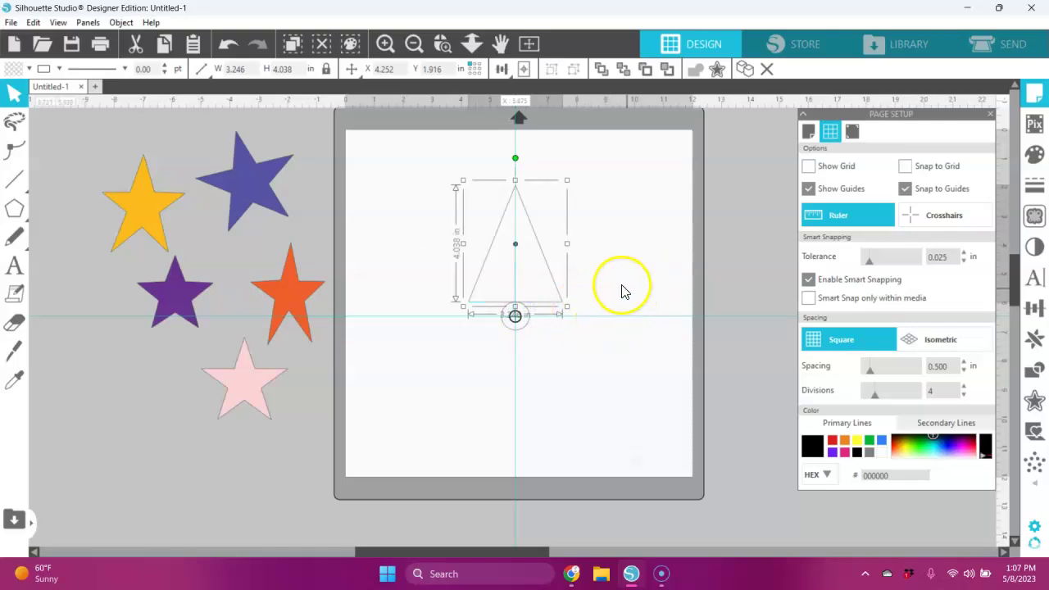
pyautogui.click(601, 254)
pyautogui.click(548, 266)
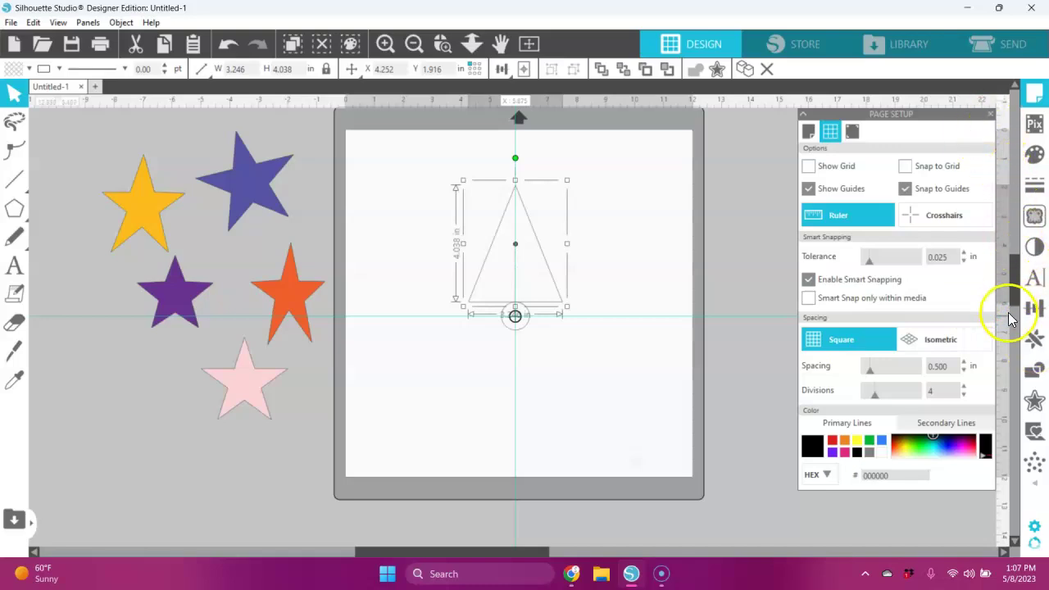
# Replicate the triangle in place with 4 copies, each rotated by 72 degrees around the circle's centre.
pyautogui.click(1035, 343)
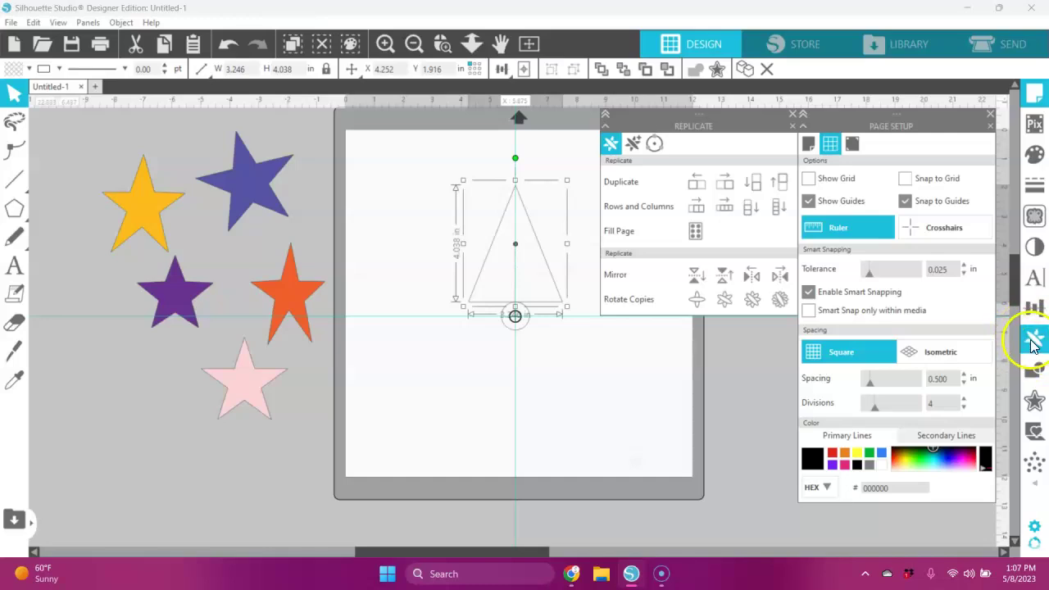
pyautogui.moveTo(743, 120); pyautogui.dragTo(782, 113)
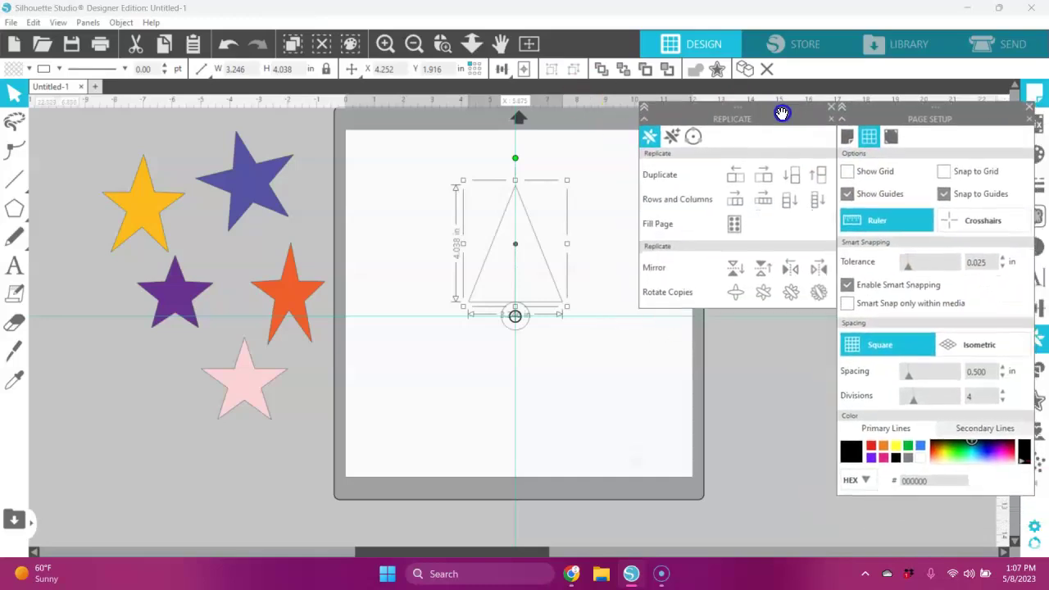
pyautogui.click(672, 138)
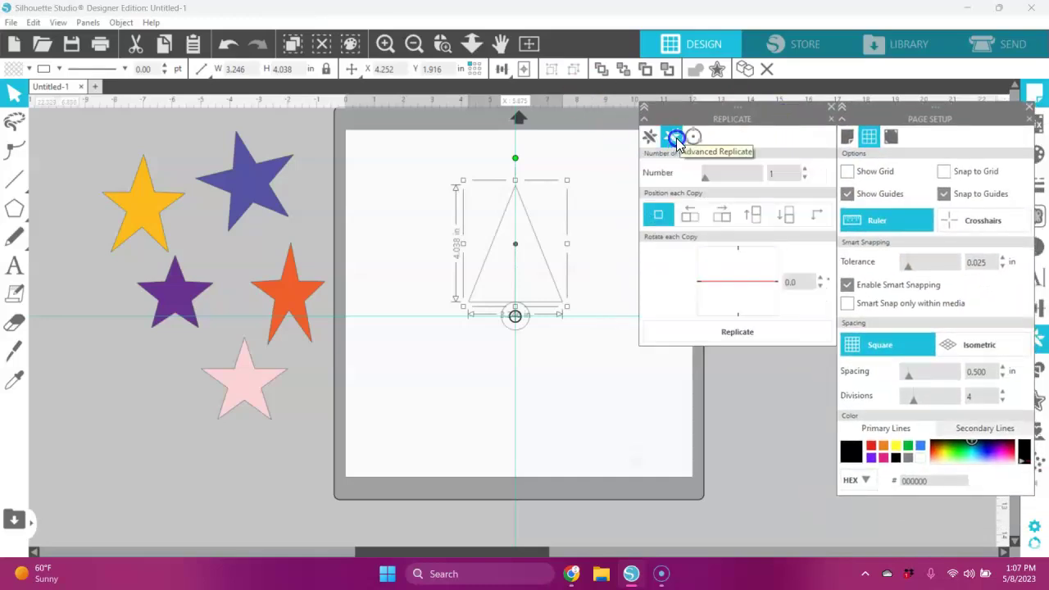
pyautogui.click(762, 173)
pyautogui.click(801, 282)
pyautogui.click(783, 331)
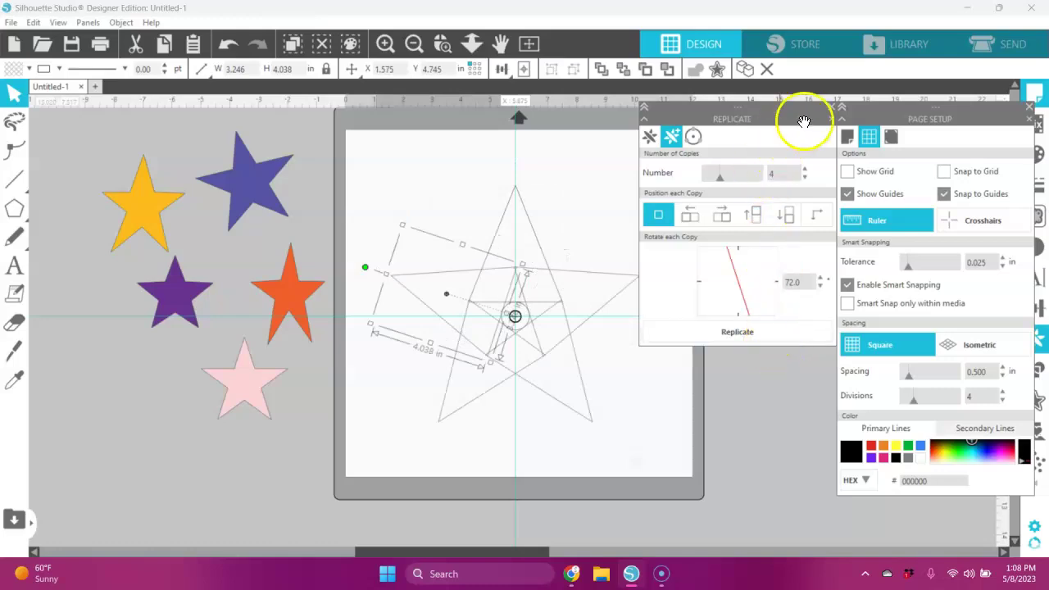
pyautogui.click(833, 110)
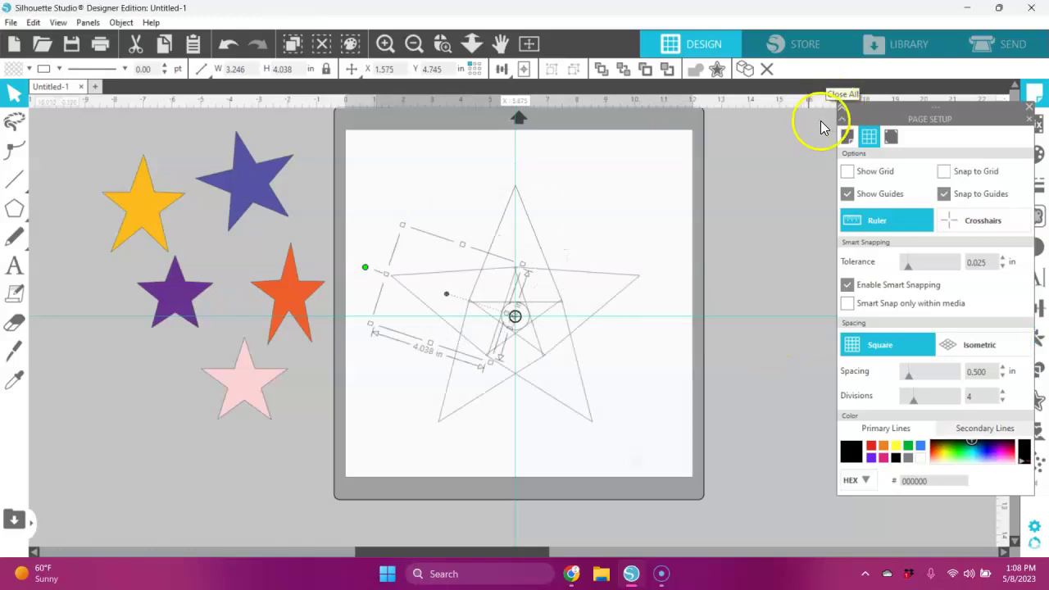
# Select all the rotated triangles together with the centre circle and weld them into one star outline.
pyautogui.click(613, 220)
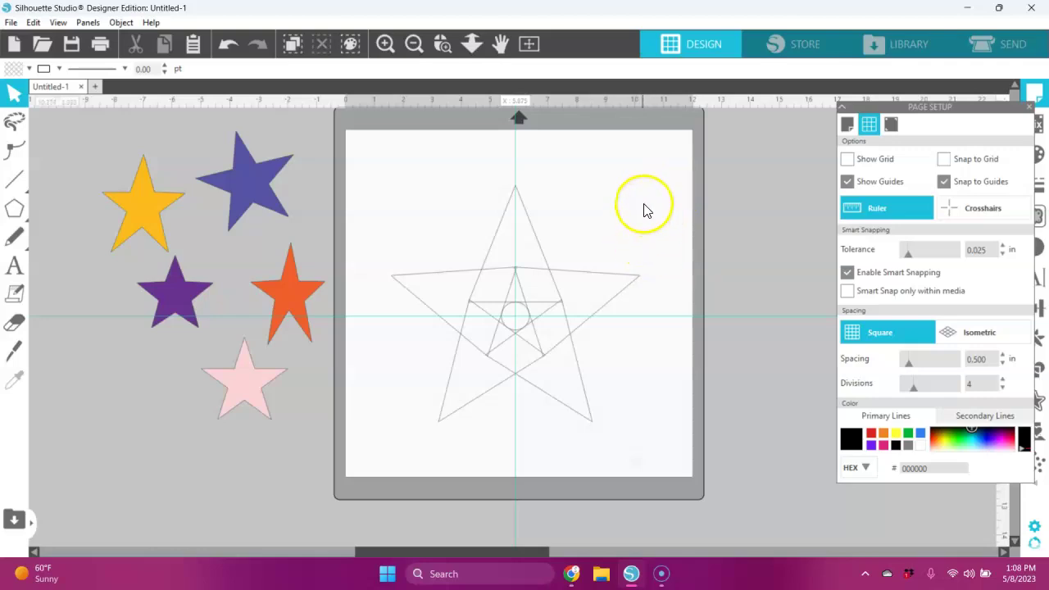
pyautogui.moveTo(647, 166); pyautogui.dragTo(407, 432)
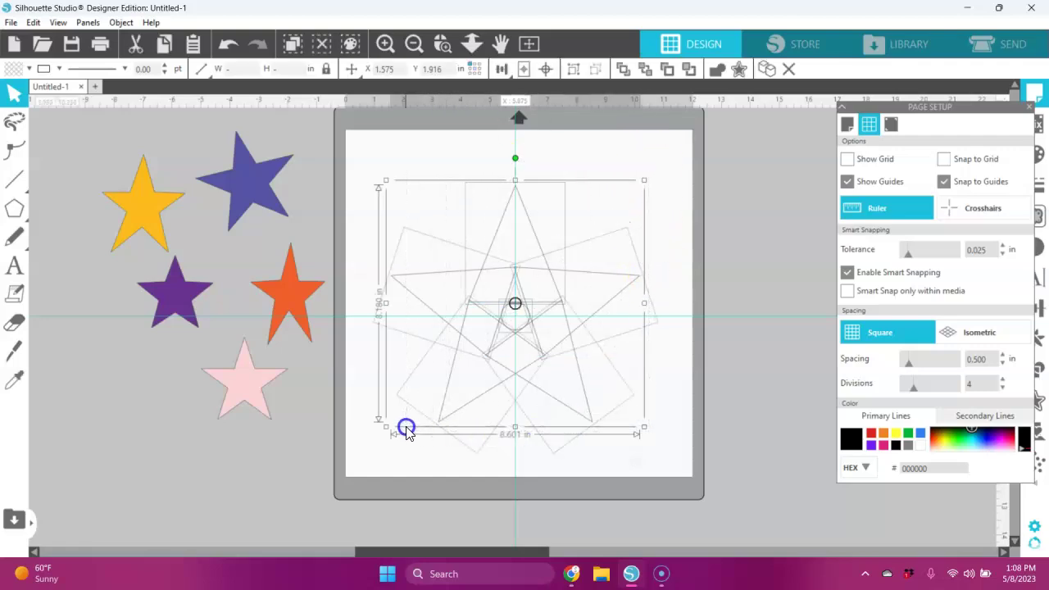
pyautogui.click(721, 69)
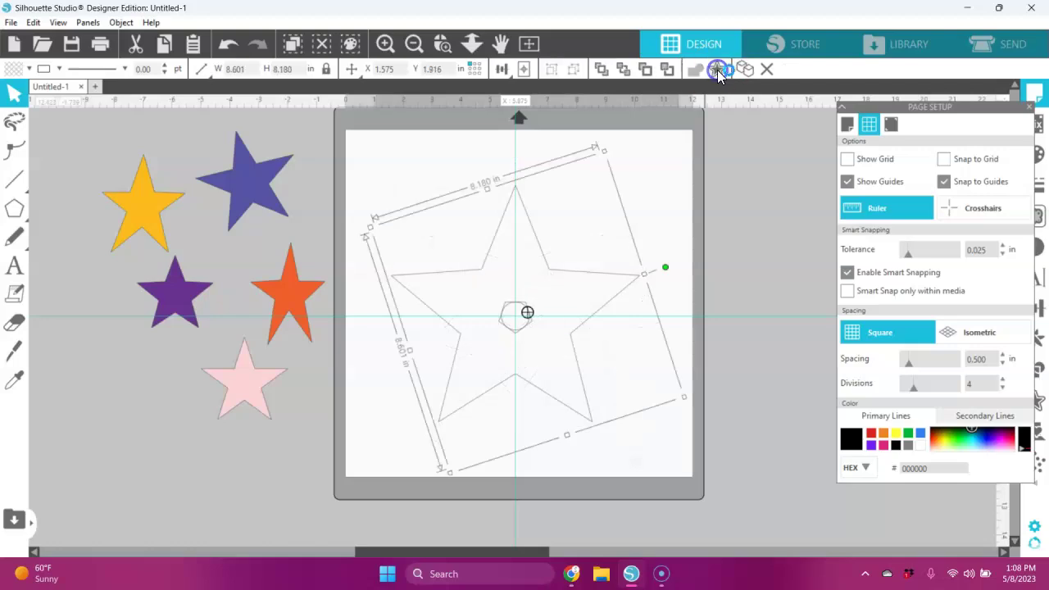
pyautogui.click(674, 231)
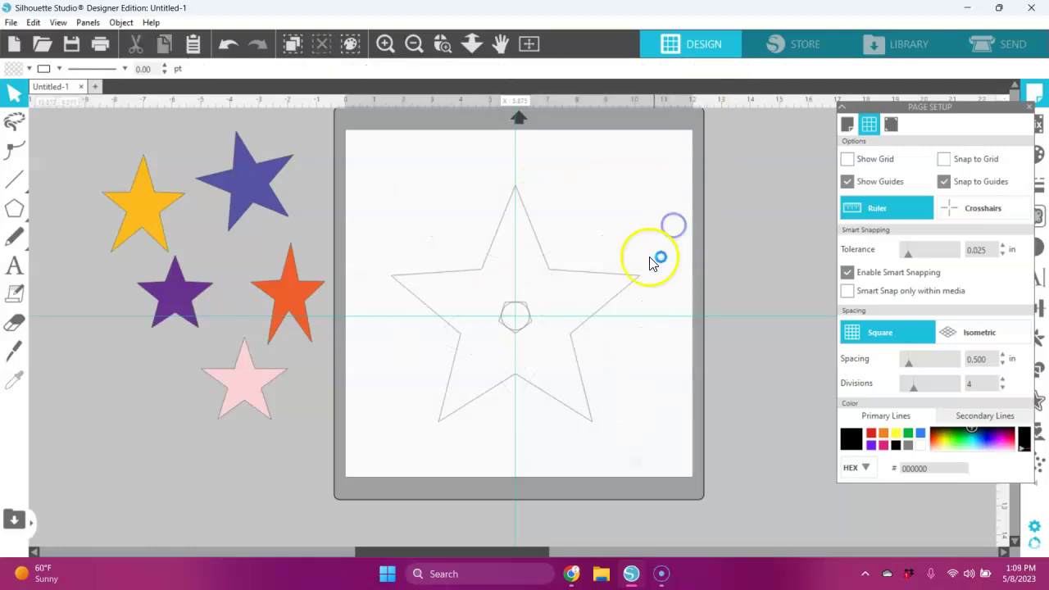
# Release the compound path of the welded star to separate its inner shapes from the outline.
pyautogui.rightClick(619, 299)
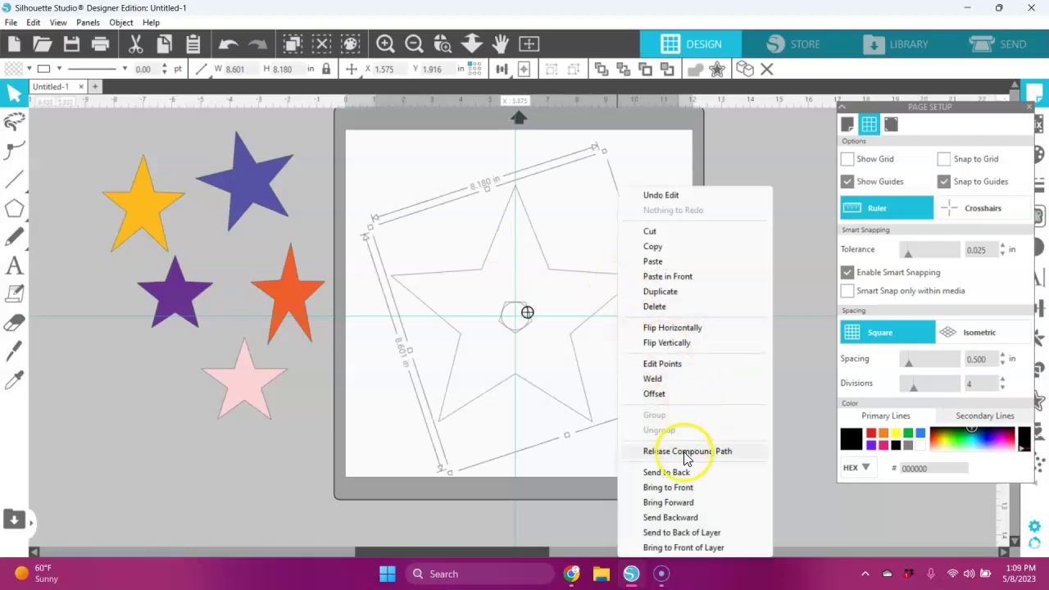
pyautogui.click(782, 334)
pyautogui.moveTo(607, 316)
pyautogui.mouseDown()
pyautogui.moveTo(480, 241)
pyautogui.moveTo(655, 327)
pyautogui.moveTo(686, 321)
pyautogui.moveTo(598, 313)
pyautogui.moveTo(609, 312)
pyautogui.mouseUp()
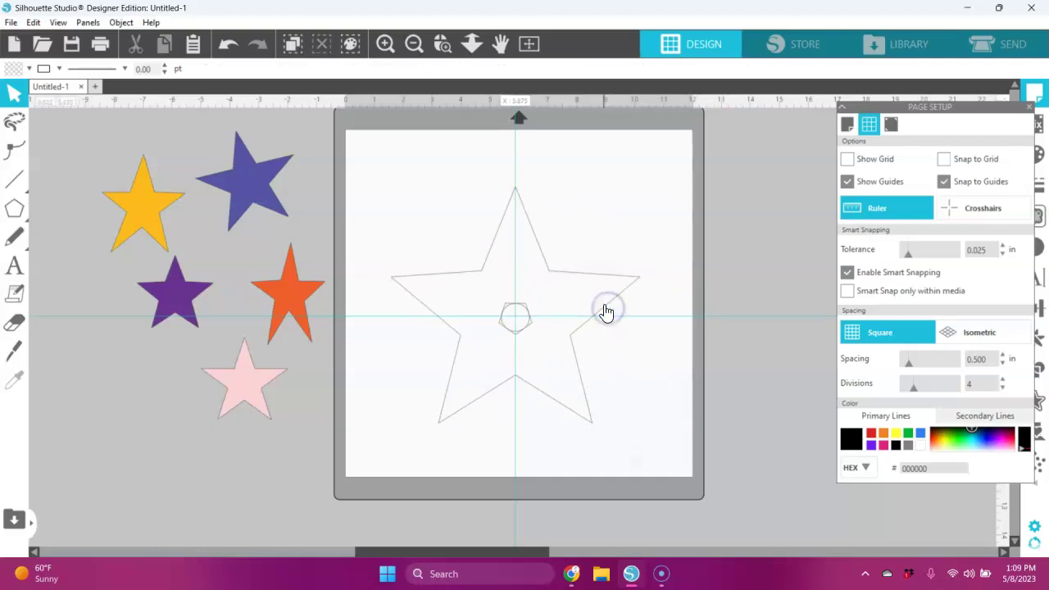
pyautogui.rightClick(606, 311)
pyautogui.click(670, 454)
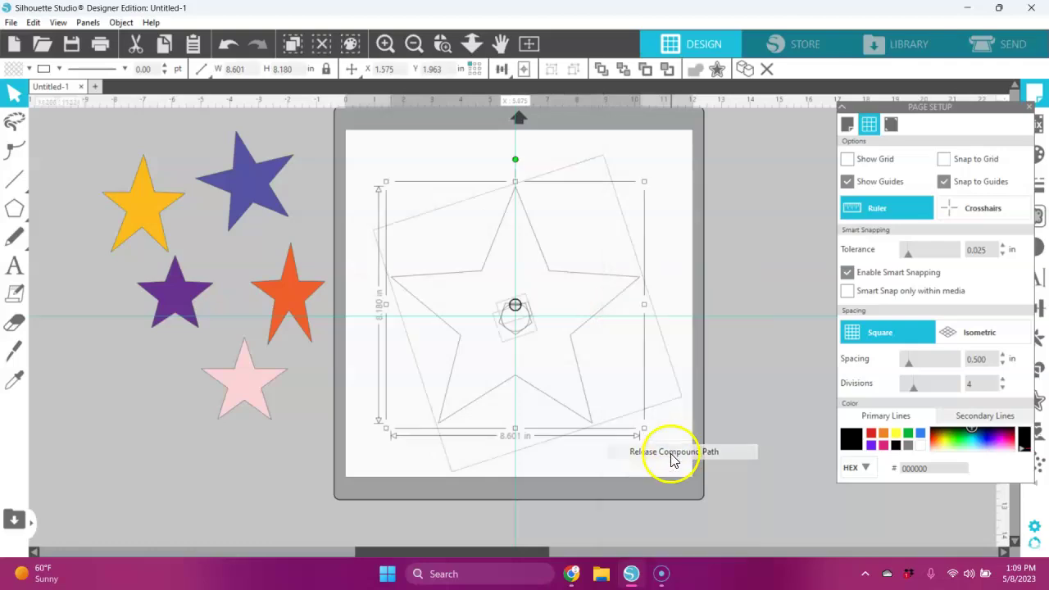
# Select the star outline and all its inner shapes and weld them into one solid star.
pyautogui.click(679, 369)
pyautogui.moveTo(663, 310); pyautogui.dragTo(469, 438)
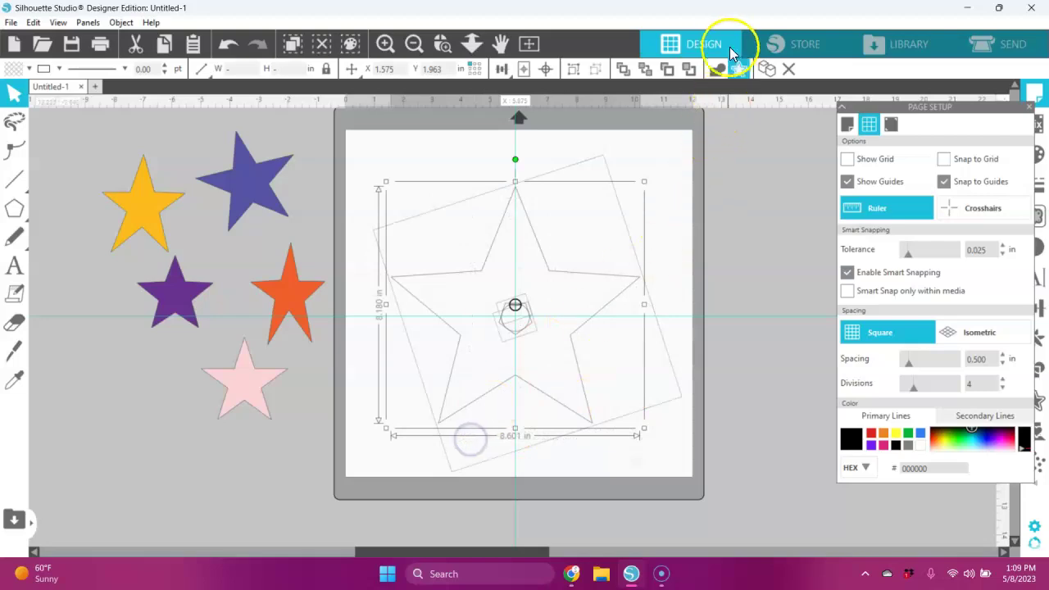
pyautogui.click(718, 68)
pyautogui.click(619, 193)
pyautogui.moveTo(604, 288)
pyautogui.mouseDown()
pyautogui.moveTo(601, 267)
pyautogui.moveTo(604, 284)
pyautogui.mouseUp()
pyautogui.click(604, 283)
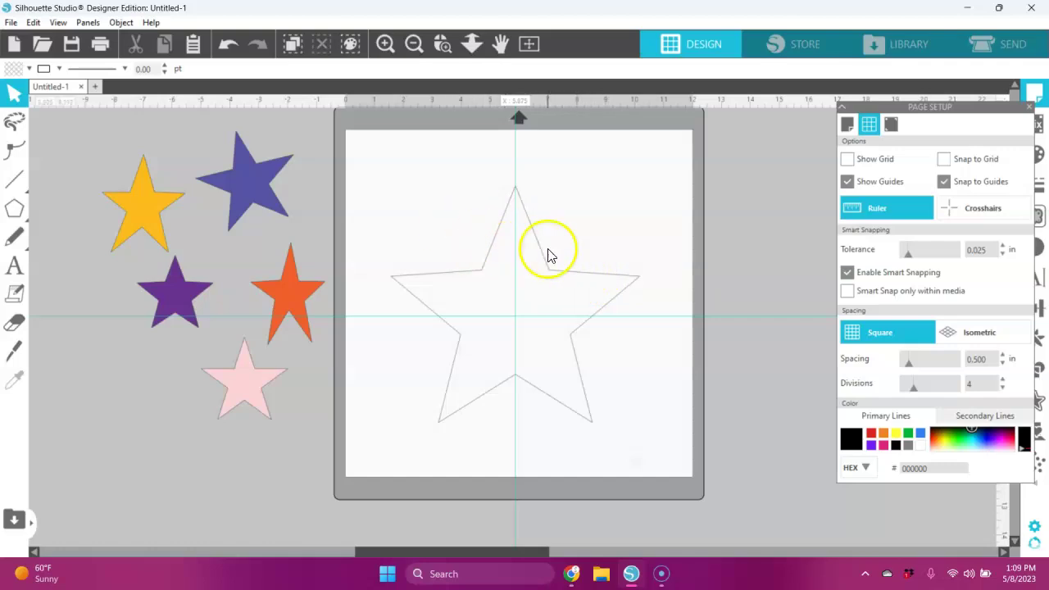
# Fill the welded star with red.
pyautogui.click(602, 303)
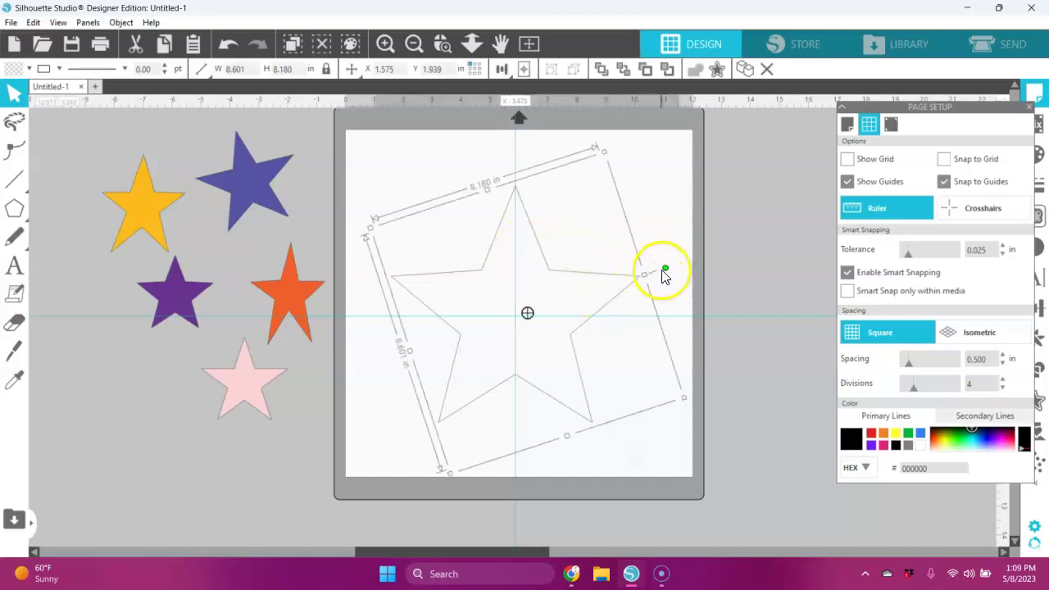
pyautogui.click(32, 71)
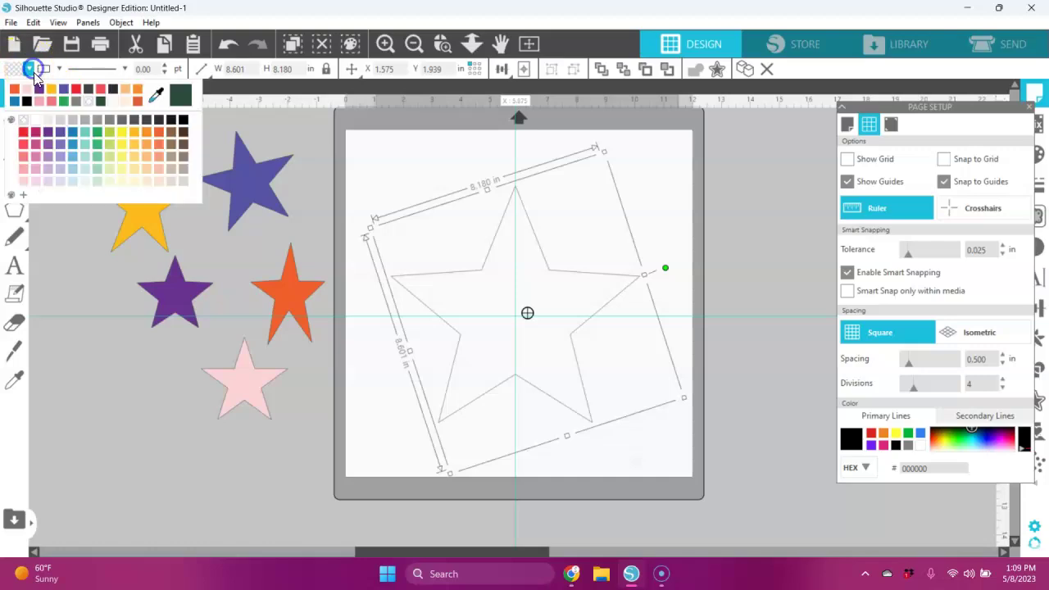
pyautogui.click(25, 134)
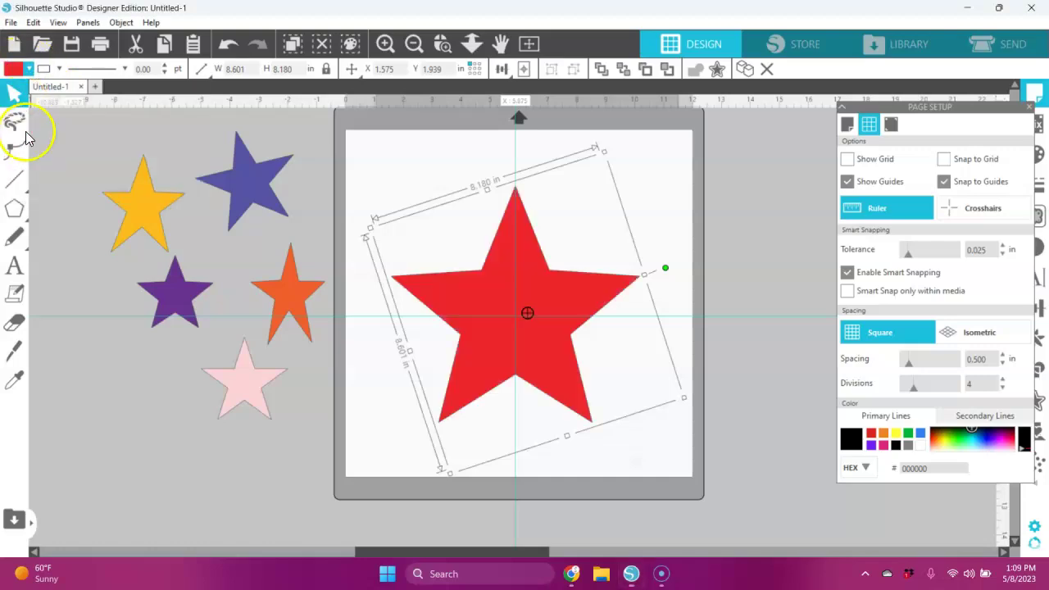
pyautogui.click(625, 429)
pyautogui.click(574, 399)
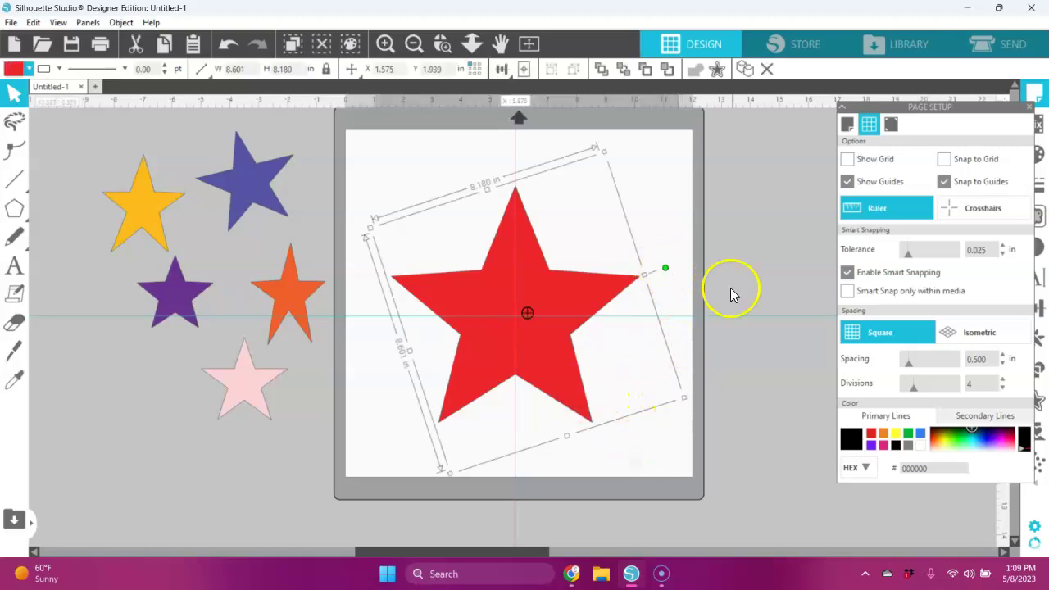
# Rotate the red star by a custom angle of 36 degrees and undo the extra repeat of that rotation.
pyautogui.click(1033, 92)
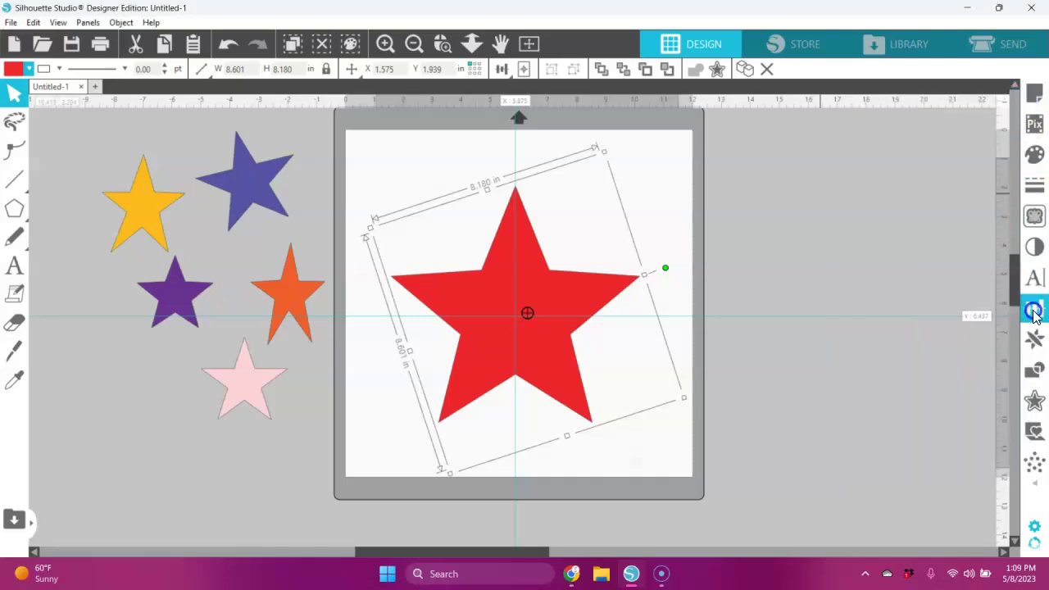
pyautogui.click(1038, 322)
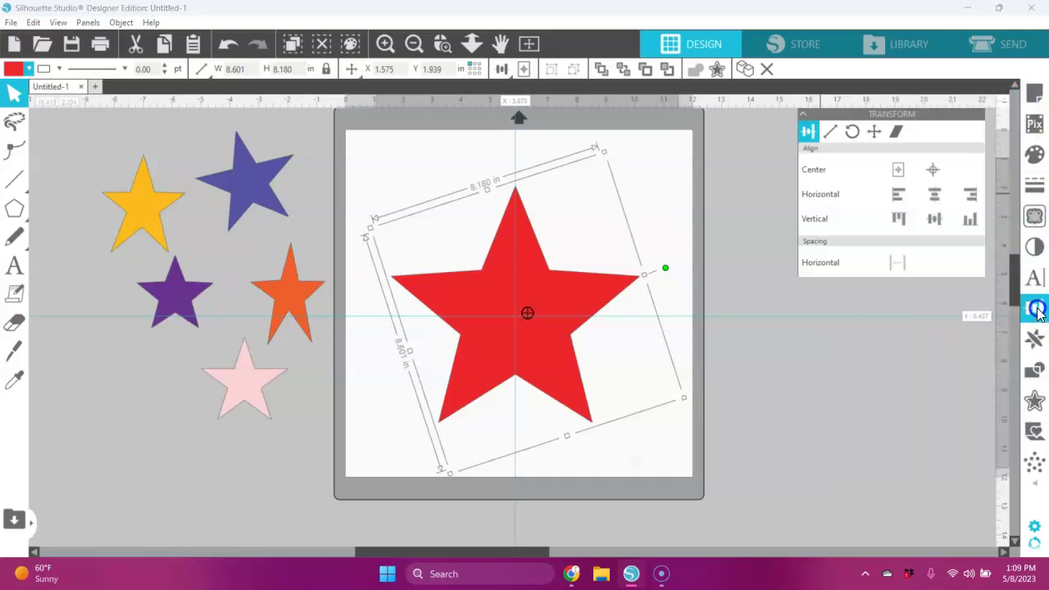
pyautogui.click(850, 133)
pyautogui.click(949, 286)
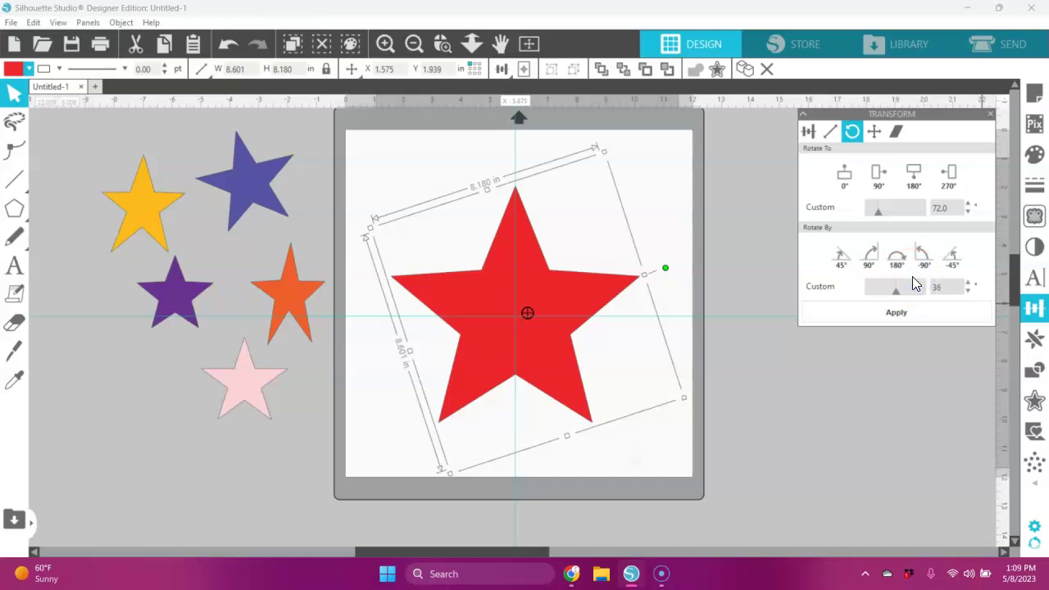
pyautogui.click(931, 316)
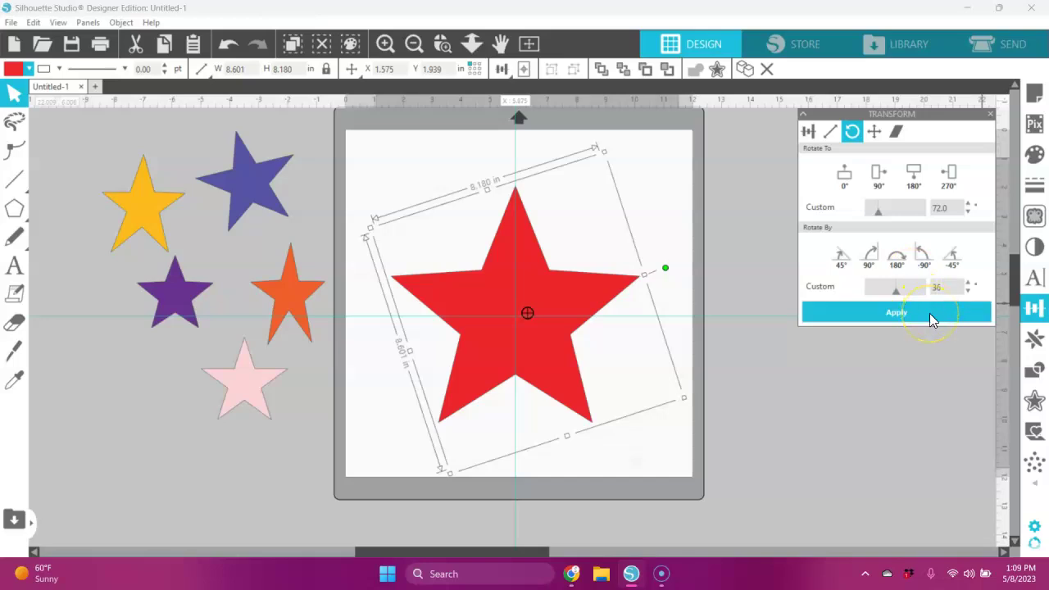
pyautogui.click(930, 313)
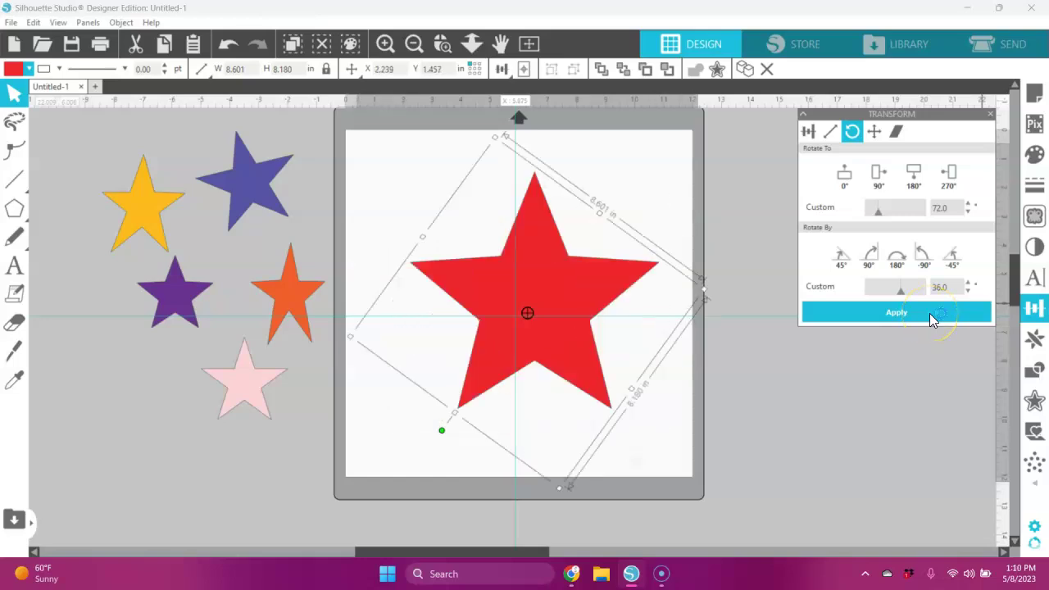
pyautogui.click(226, 49)
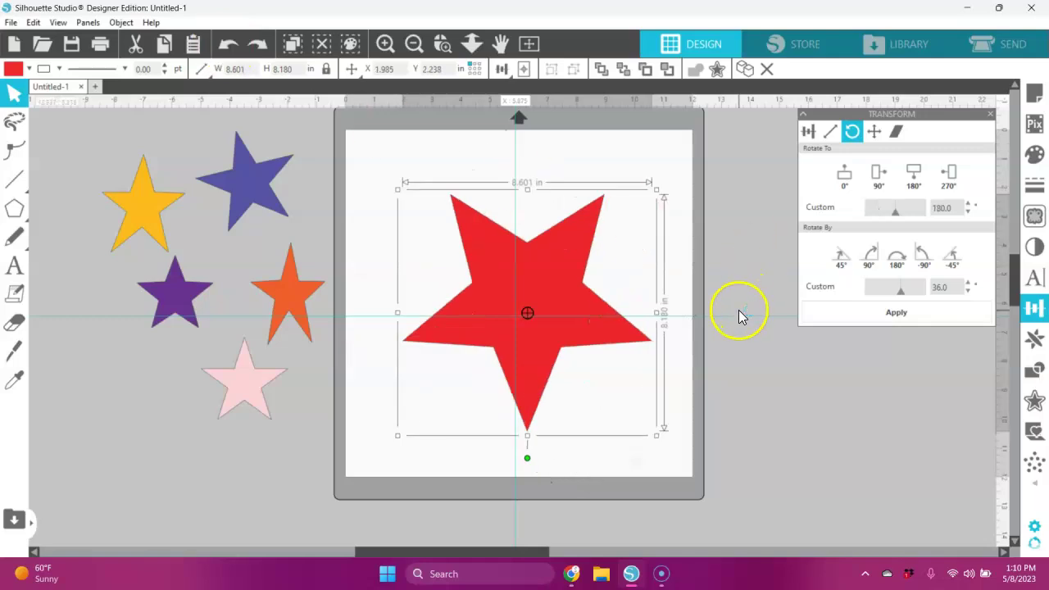
# Flip the red star vertically.
pyautogui.click(121, 23)
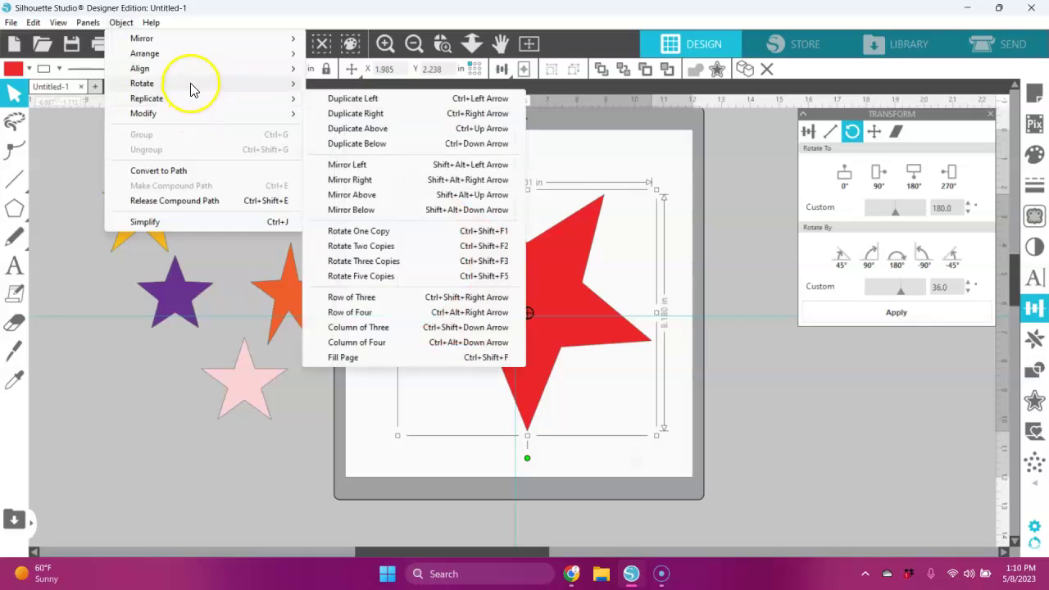
pyautogui.moveTo(192, 40)
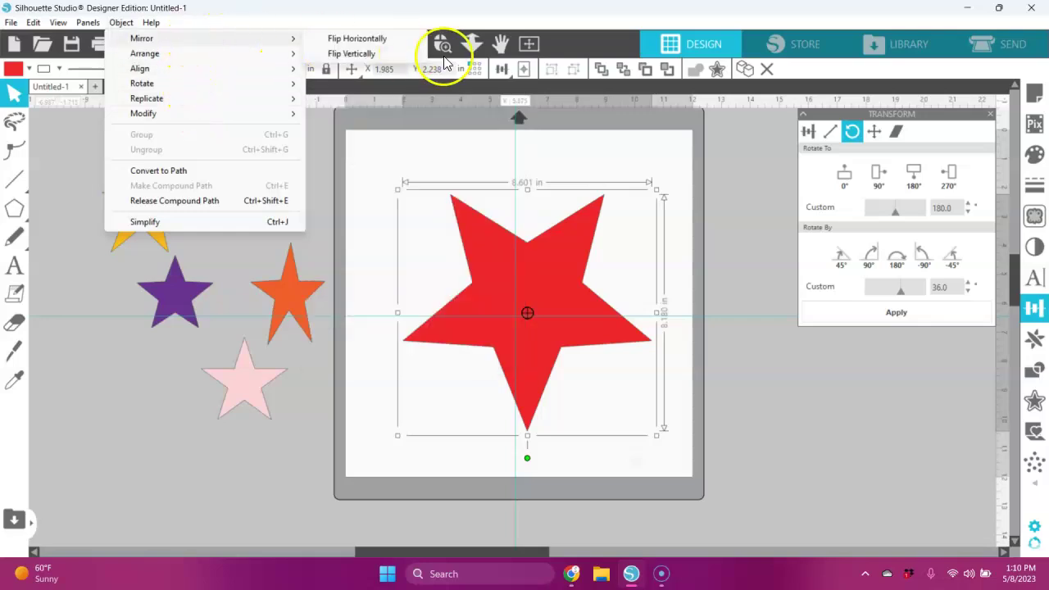
pyautogui.click(390, 54)
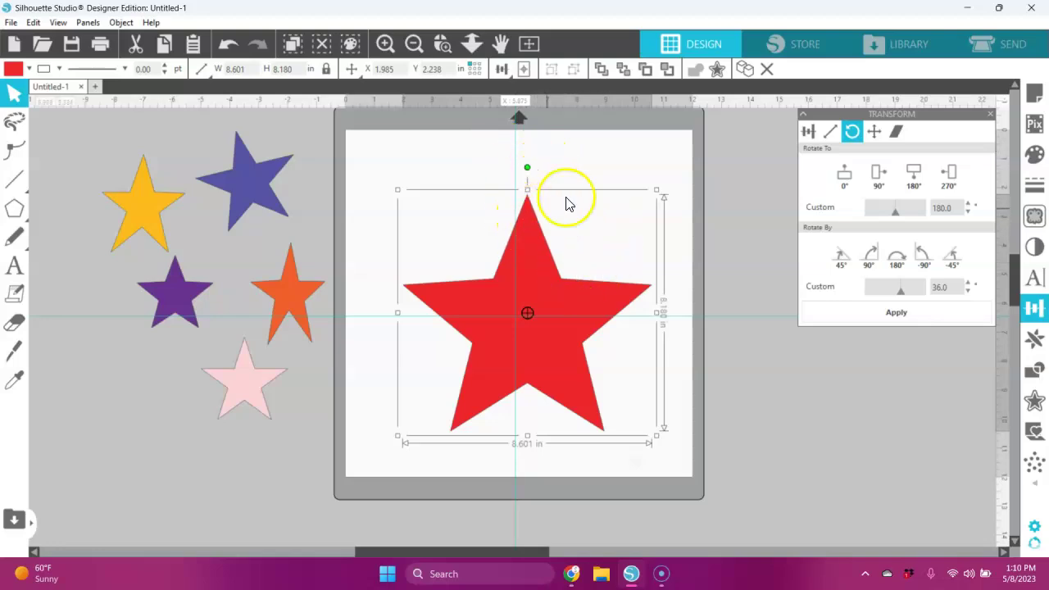
# Shrink the red star proportionally and place it off the page beside the pink star, below the purple one.
pyautogui.click(738, 220)
pyautogui.moveTo(596, 288); pyautogui.dragTo(597, 291)
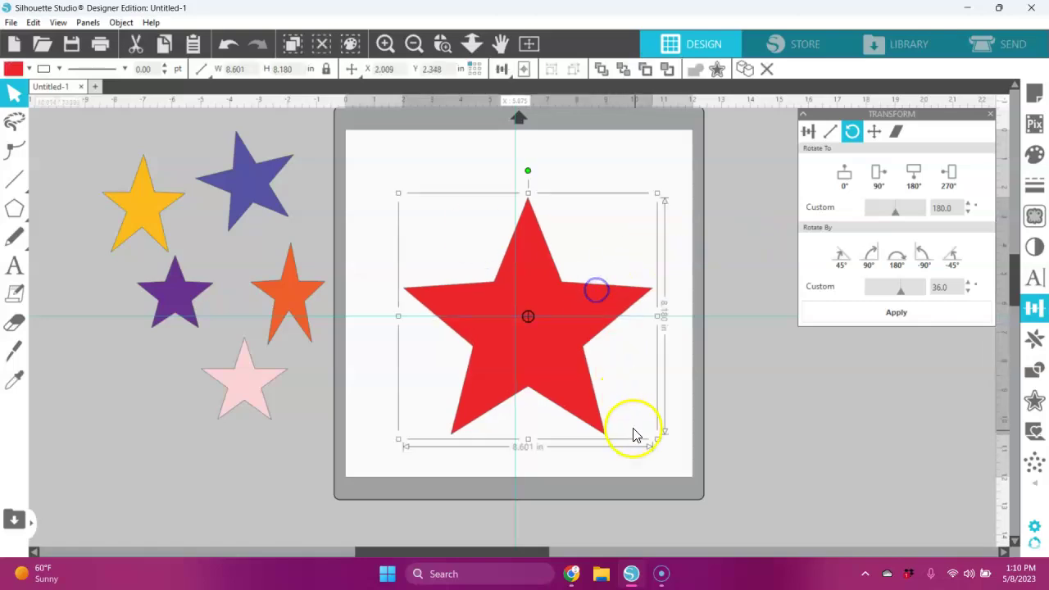
pyautogui.moveTo(660, 437); pyautogui.dragTo(522, 305)
pyautogui.moveTo(480, 259); pyautogui.dragTo(146, 372)
pyautogui.click(456, 274)
pyautogui.click(408, 265)
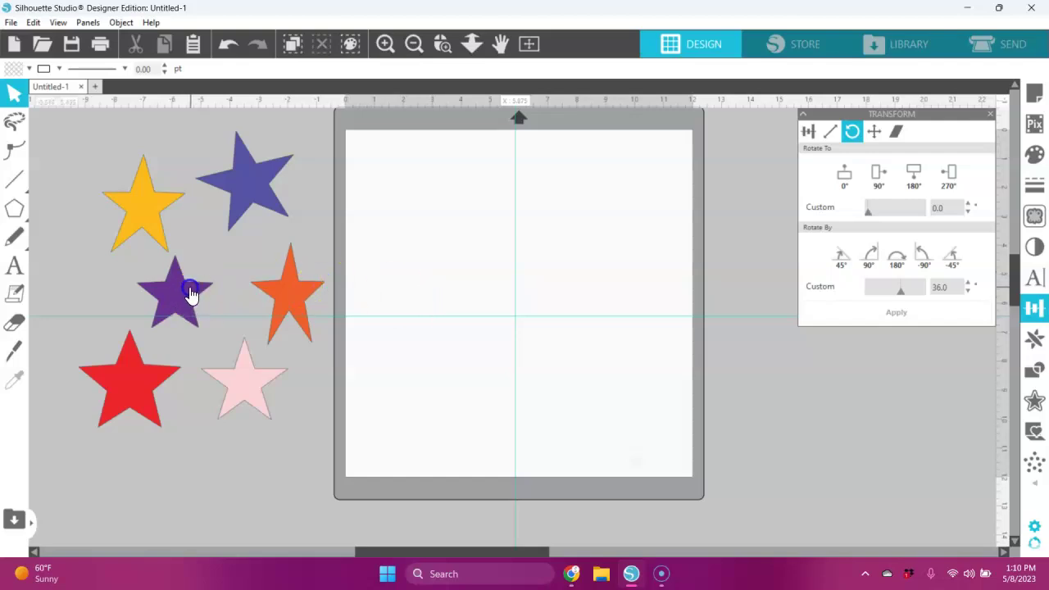
pyautogui.click(402, 336)
# Switch the program view to Business Edition.
pyautogui.click(151, 22)
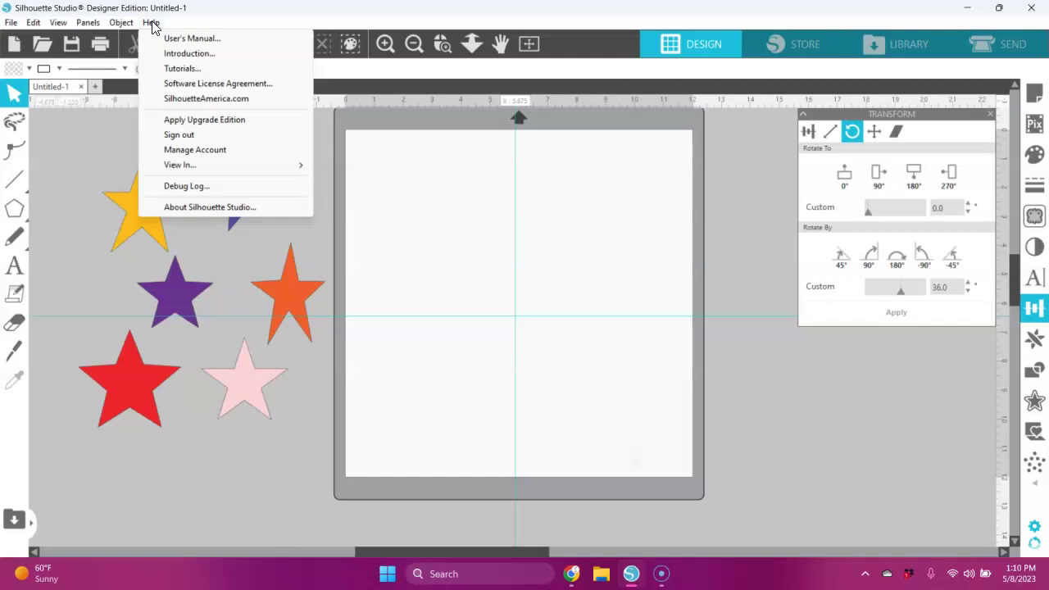
pyautogui.moveTo(232, 167)
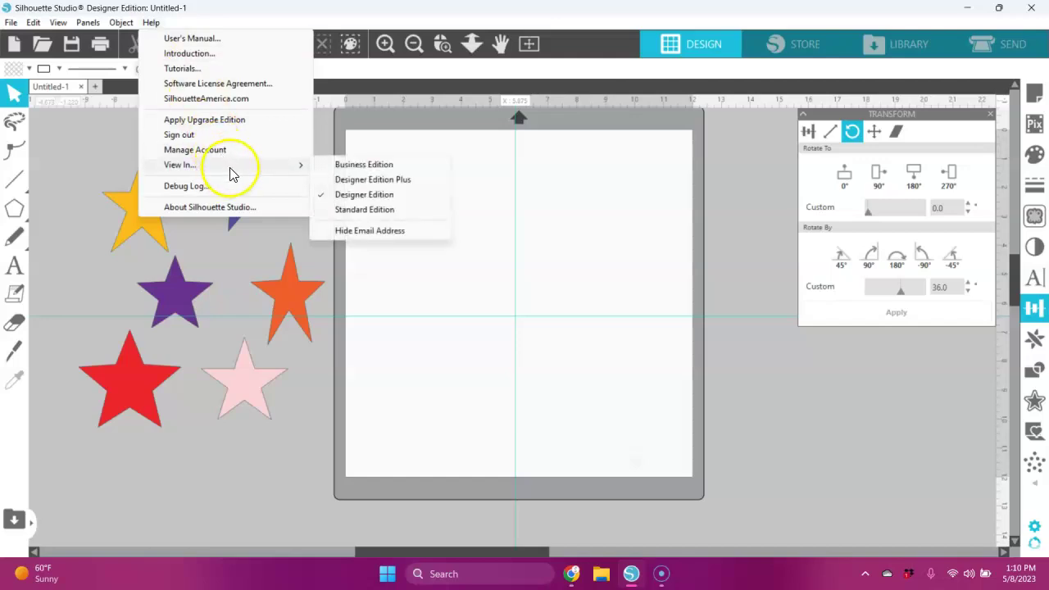
pyautogui.click(370, 168)
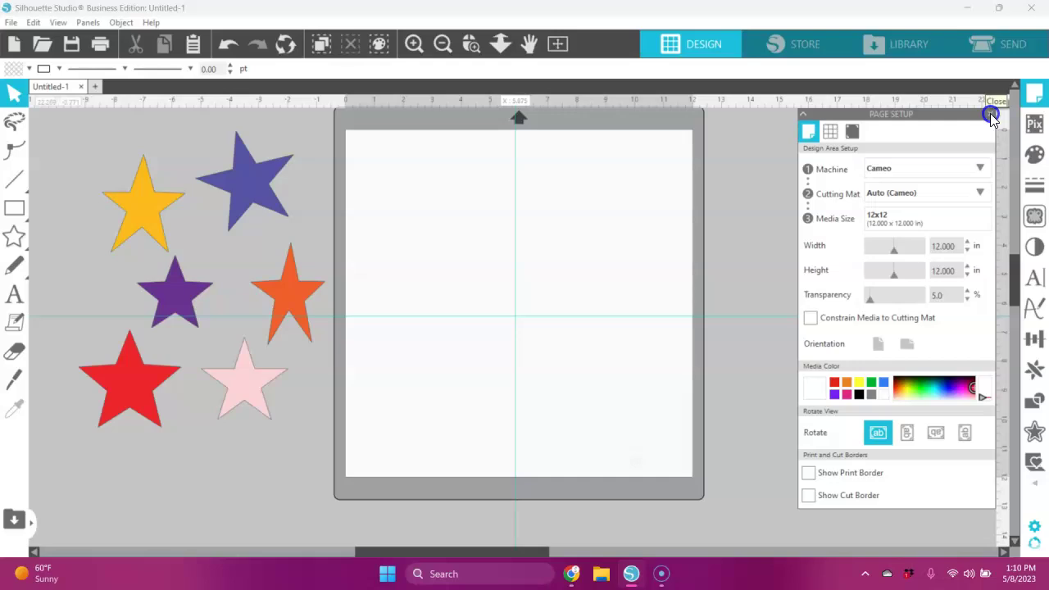
# Draw a Flexishapes star about 6.9 by 6.6 in and position it fully on the upper part of the page.
pyautogui.click(13, 241)
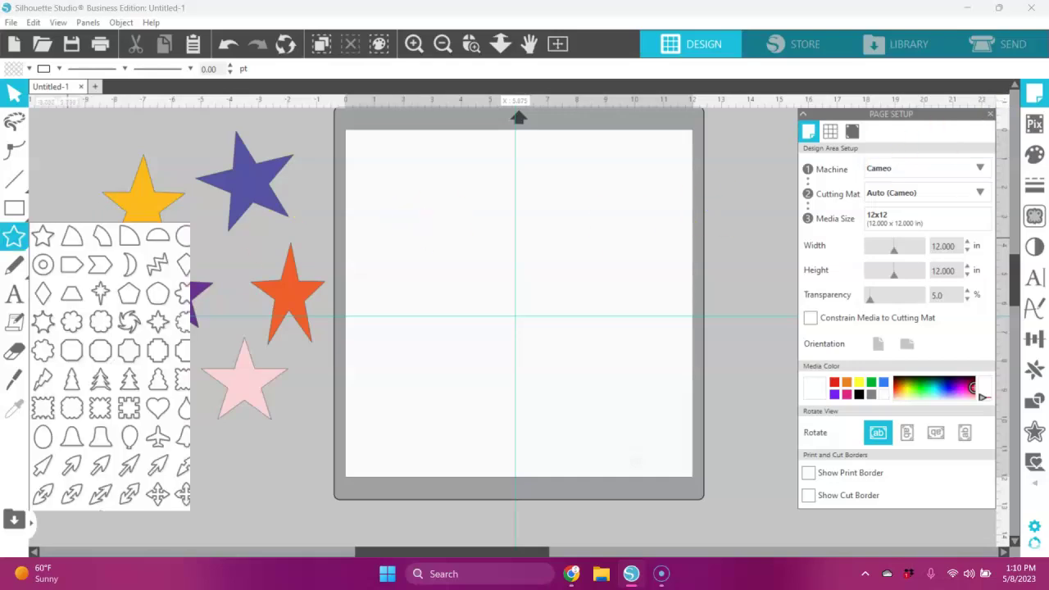
pyautogui.click(43, 236)
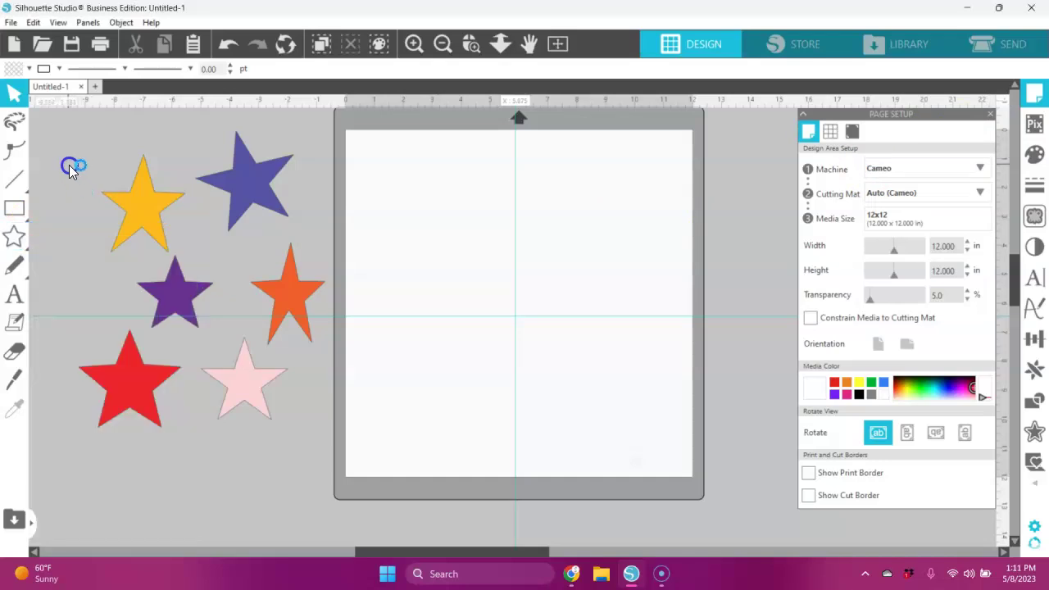
pyautogui.click(22, 238)
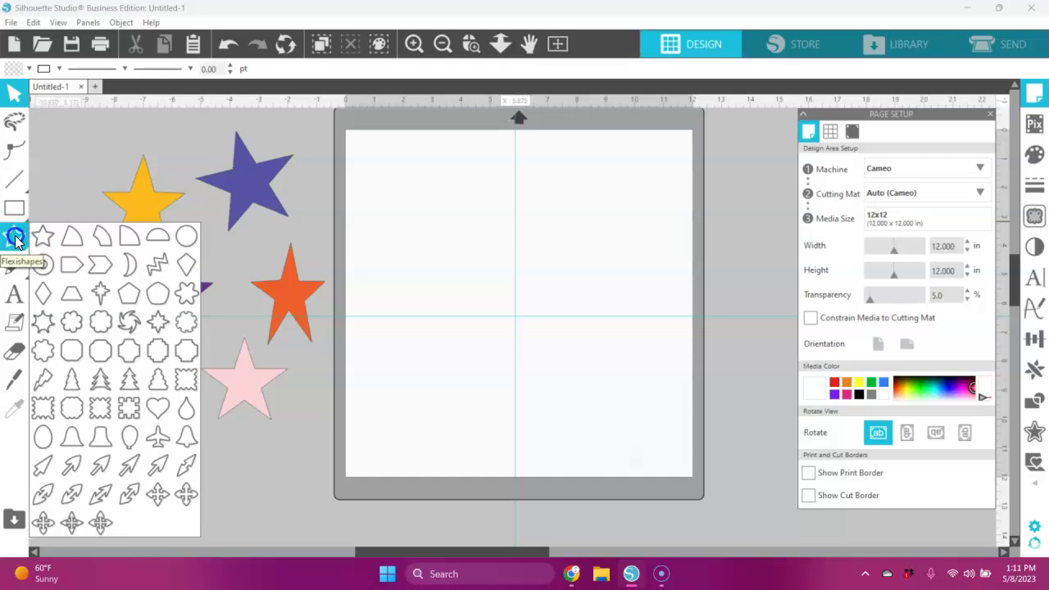
pyautogui.click(42, 236)
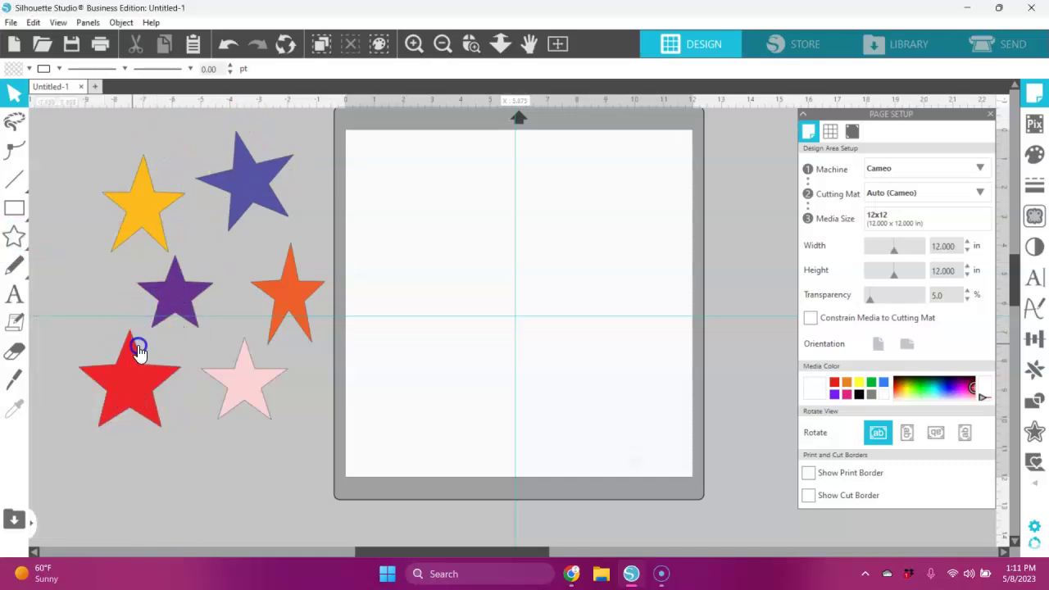
pyautogui.click(19, 237)
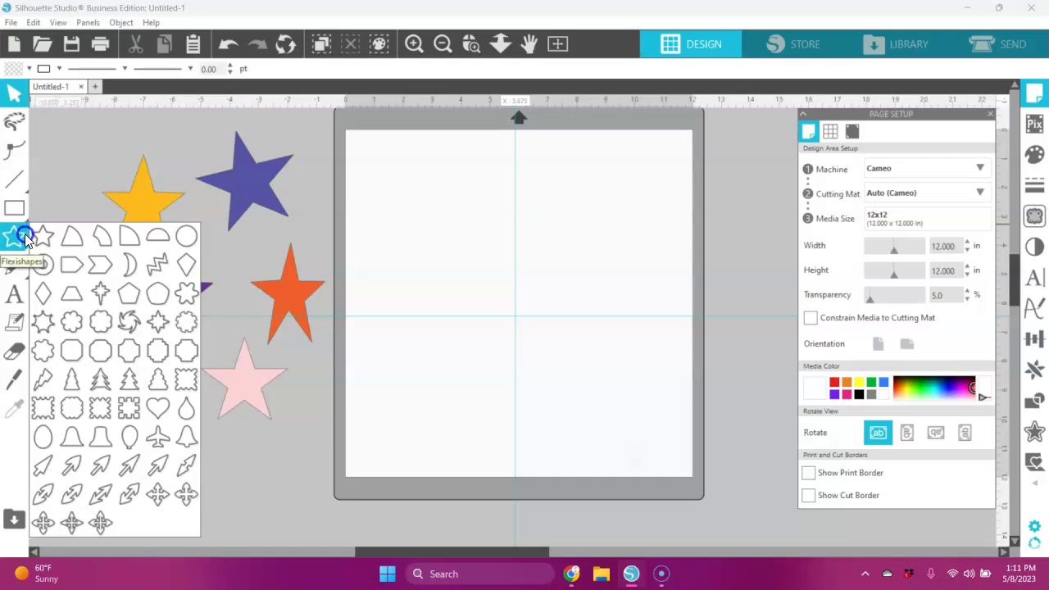
pyautogui.click(46, 237)
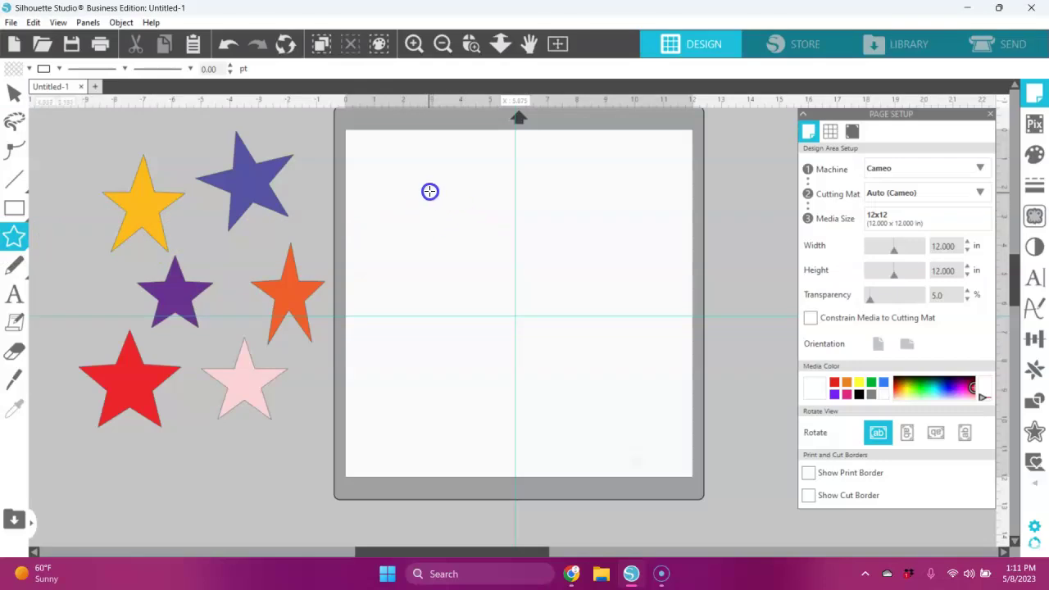
pyautogui.moveTo(431, 190); pyautogui.dragTo(495, 272)
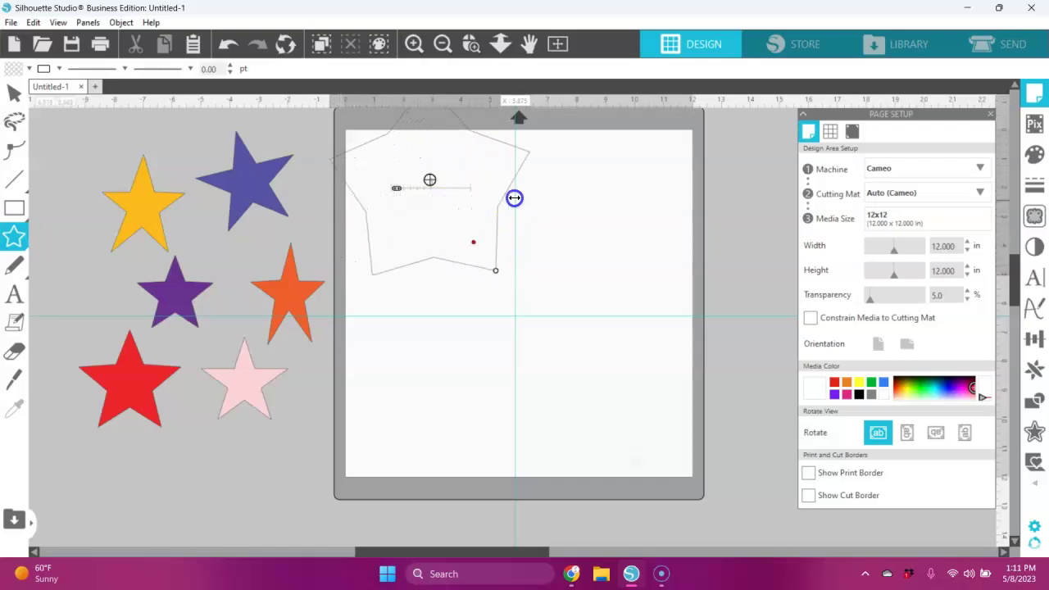
pyautogui.moveTo(507, 191); pyautogui.dragTo(558, 260)
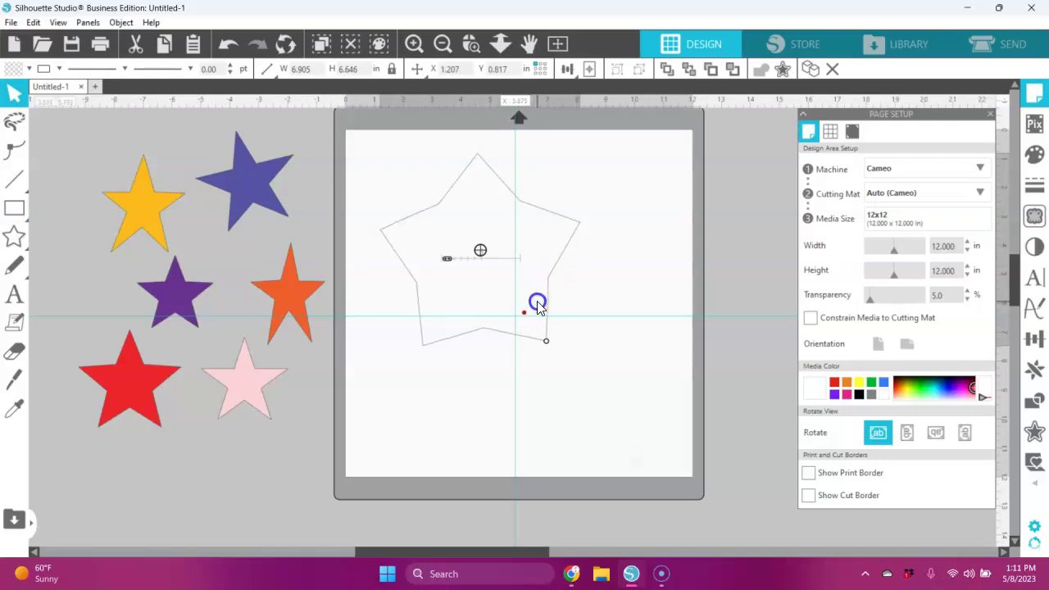
# Turn off the display of guides in the page's grid options.
pyautogui.click(574, 315)
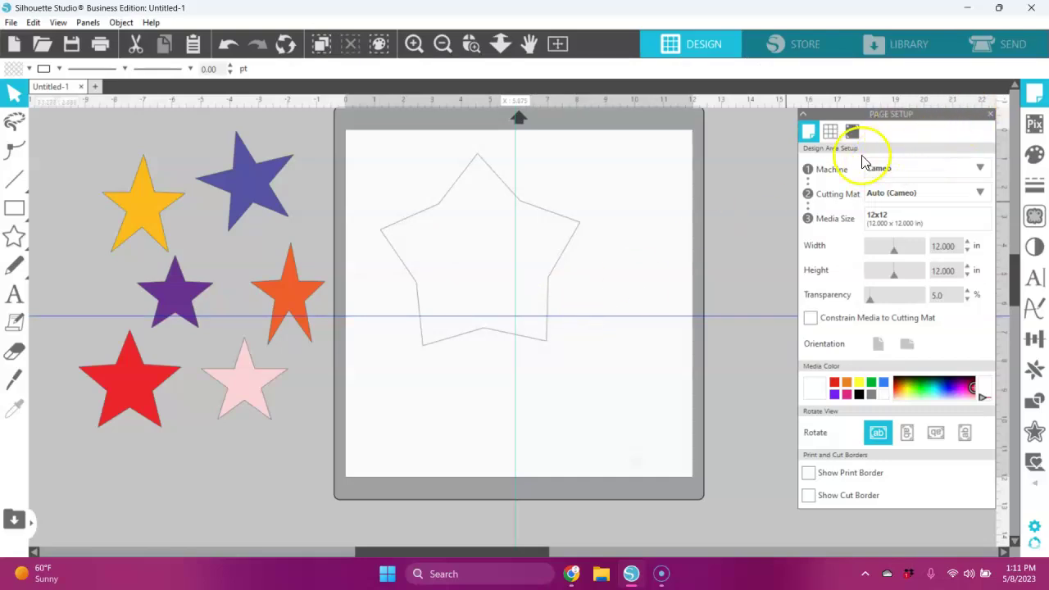
pyautogui.click(832, 130)
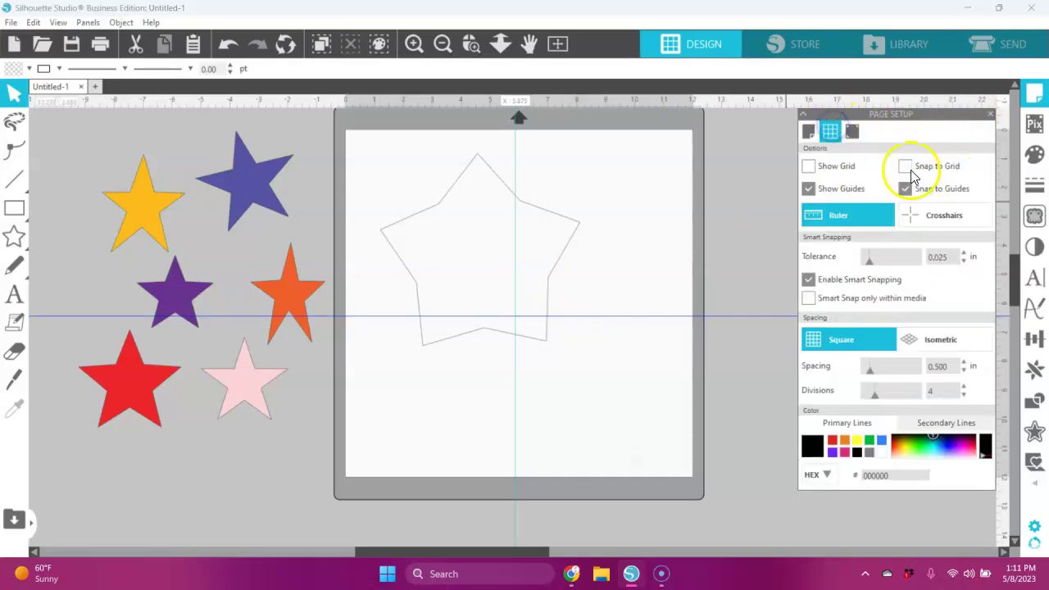
pyautogui.click(810, 187)
# Reshape the outlined star with its red control point, deepening the inner corners until the opposite edges line up.
pyautogui.click(555, 264)
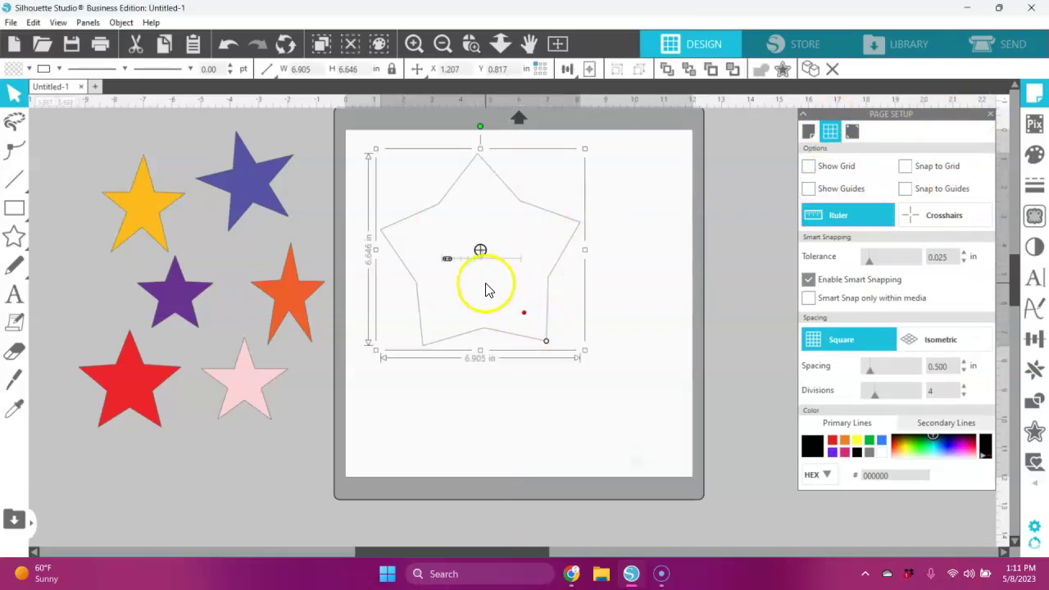
pyautogui.moveTo(455, 264)
pyautogui.mouseDown()
pyautogui.moveTo(480, 263)
pyautogui.moveTo(446, 258)
pyautogui.mouseUp()
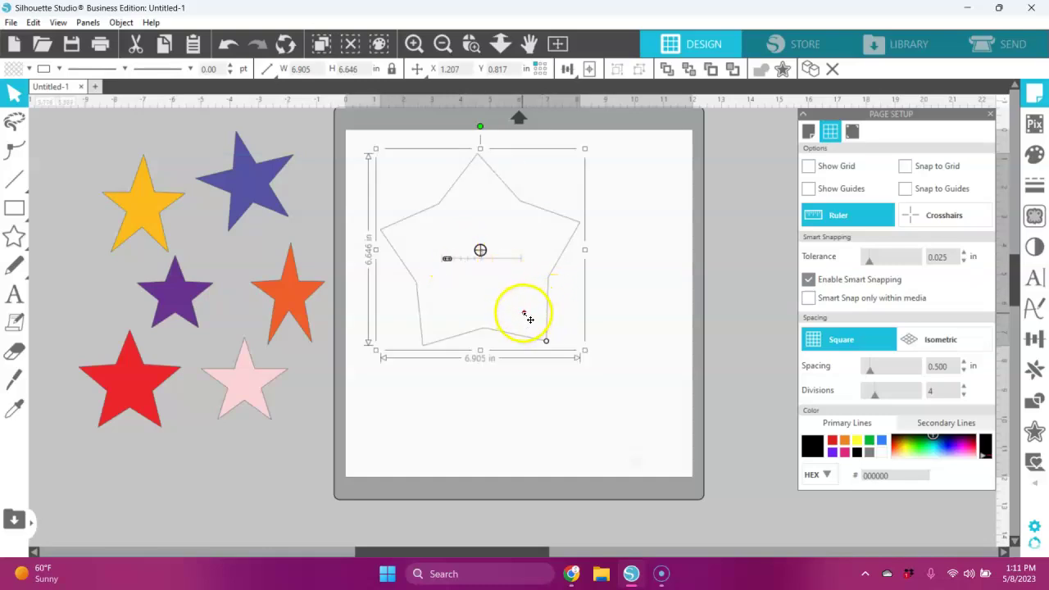
pyautogui.moveTo(523, 312)
pyautogui.mouseDown()
pyautogui.moveTo(508, 294)
pyautogui.moveTo(515, 302)
pyautogui.mouseUp()
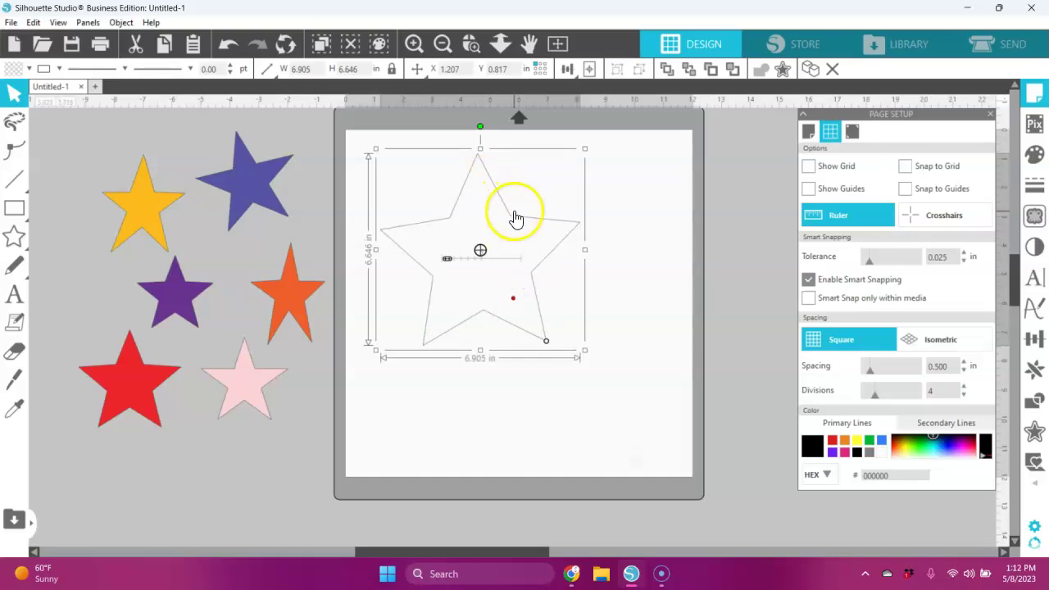
pyautogui.moveTo(513, 300); pyautogui.dragTo(508, 297)
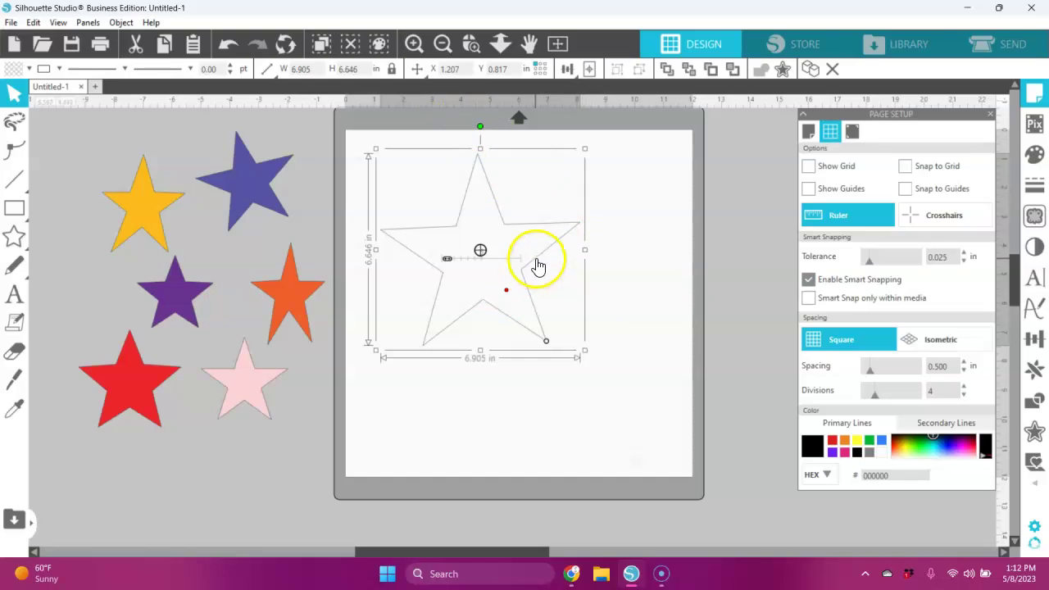
pyautogui.moveTo(507, 289)
pyautogui.mouseDown()
pyautogui.moveTo(514, 305)
pyautogui.moveTo(507, 297)
pyautogui.mouseUp()
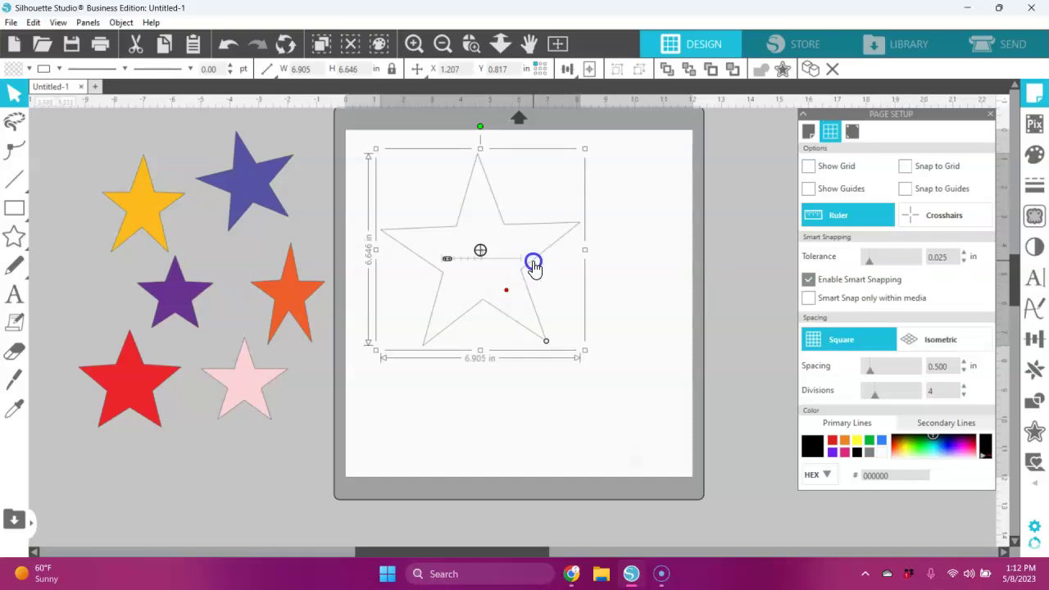
# Convert the outlined Flexishapes star to a path.
pyautogui.rightClick(534, 260)
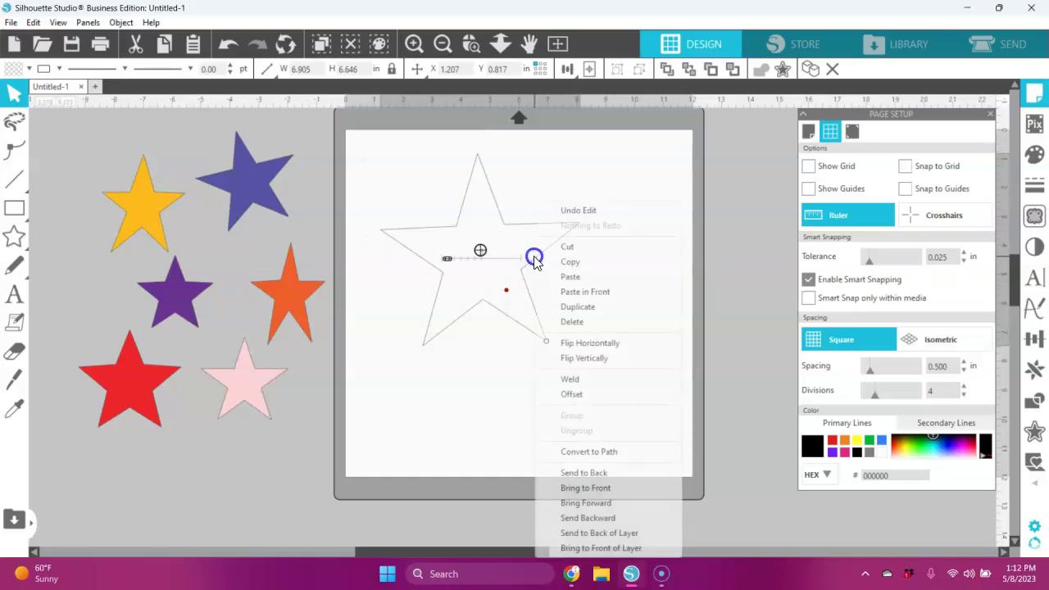
pyautogui.click(605, 453)
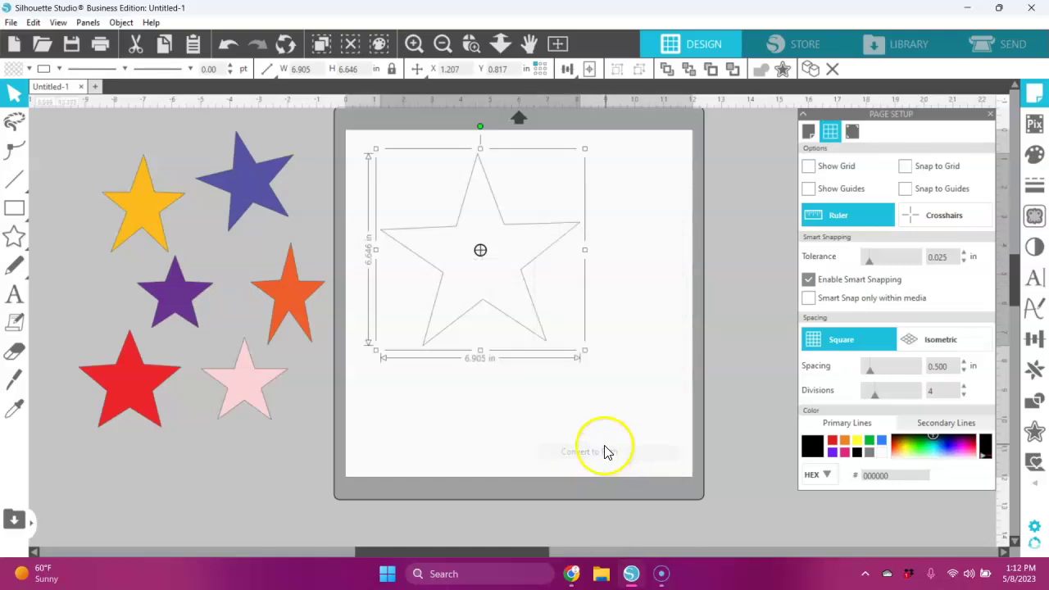
pyautogui.click(663, 319)
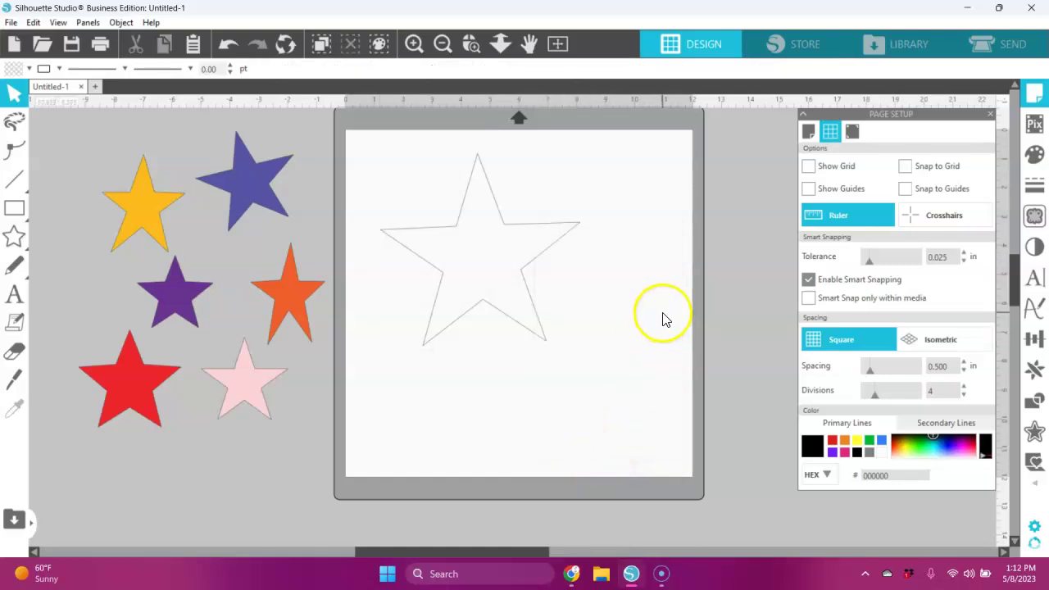
# Rotate the outlined star slightly clockwise so its two side arms sit level.
pyautogui.click(540, 259)
pyautogui.moveTo(484, 123); pyautogui.dragTo(482, 128)
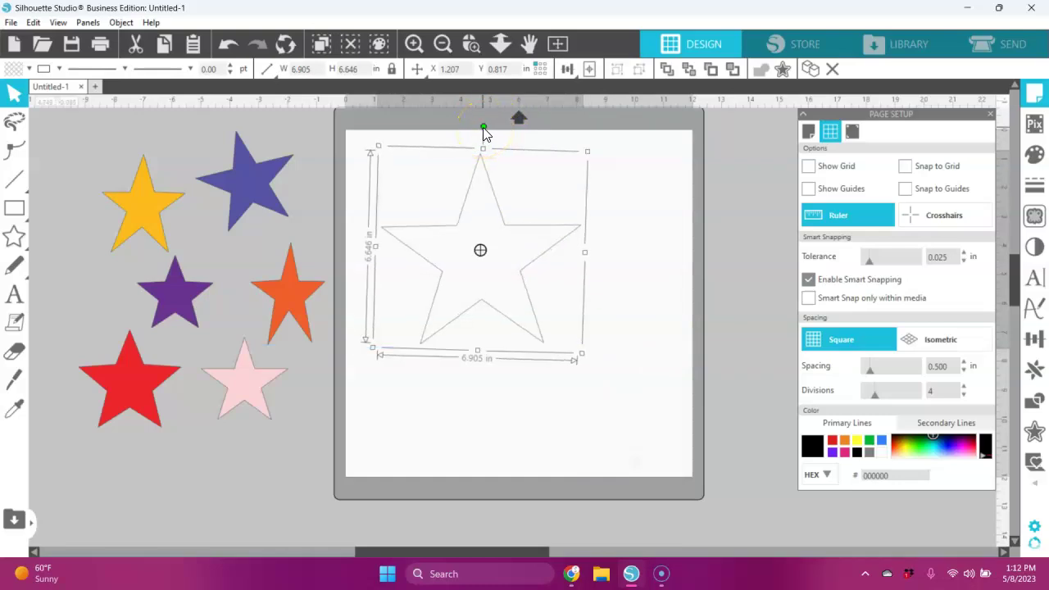
pyautogui.click(625, 191)
# Fill the outlined star with dark gray and shrink it proportionally to about 3.6 in wide.
pyautogui.click(549, 248)
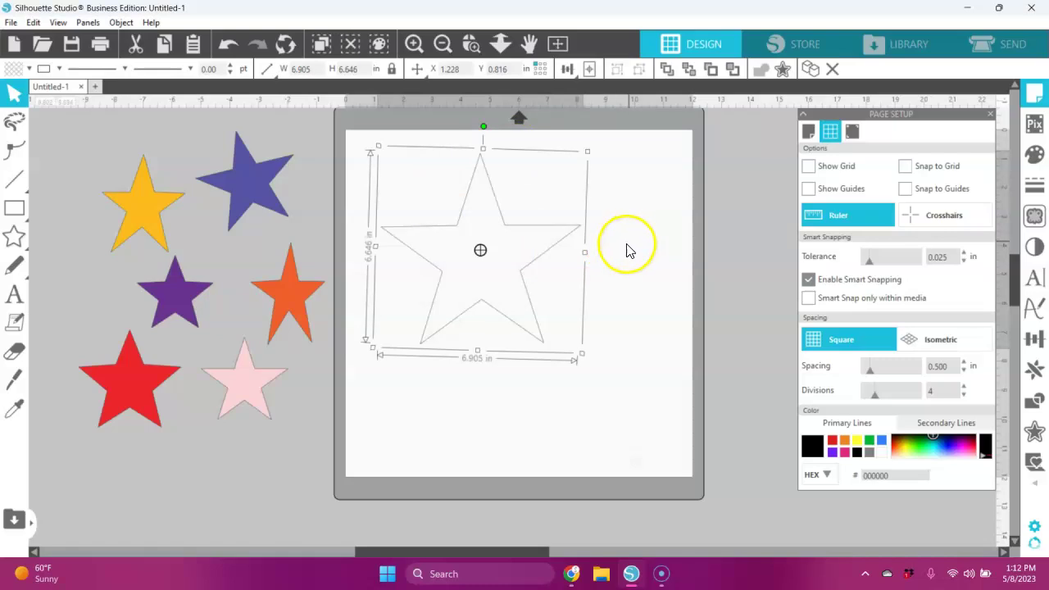
pyautogui.click(26, 69)
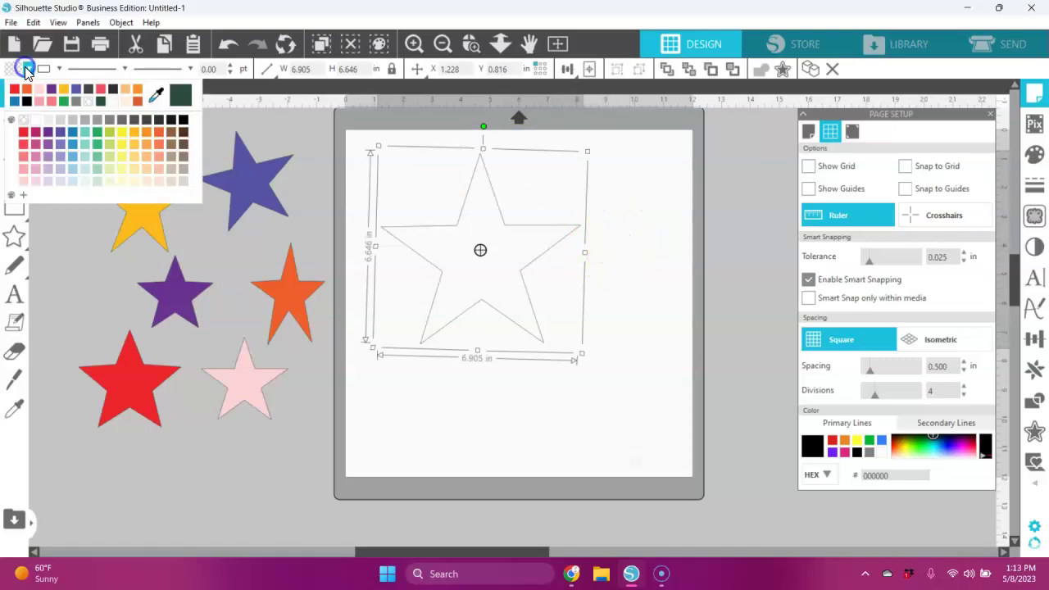
pyautogui.click(159, 120)
pyautogui.click(656, 251)
pyautogui.click(525, 239)
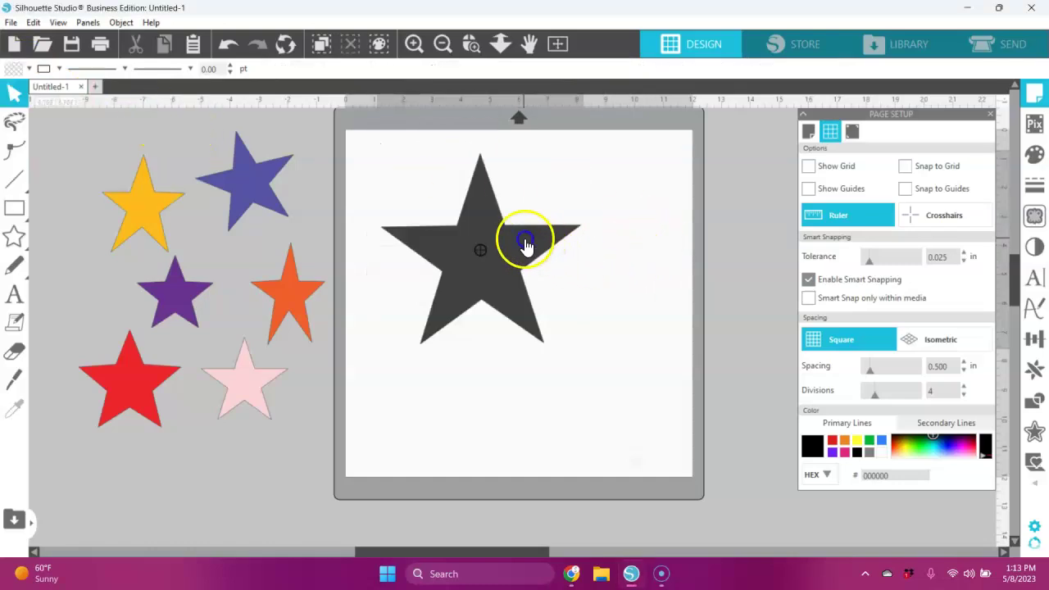
pyautogui.moveTo(582, 354); pyautogui.dragTo(486, 256)
# Bring the orange and yellow stars onto the page to compare them with the dark gray one, and return both off the page.
pyautogui.moveTo(285, 290); pyautogui.dragTo(590, 216)
pyautogui.moveTo(159, 188); pyautogui.dragTo(567, 288)
pyautogui.moveTo(604, 222); pyautogui.dragTo(631, 235)
pyautogui.moveTo(573, 304); pyautogui.dragTo(576, 271)
pyautogui.moveTo(627, 246); pyautogui.dragTo(120, 180)
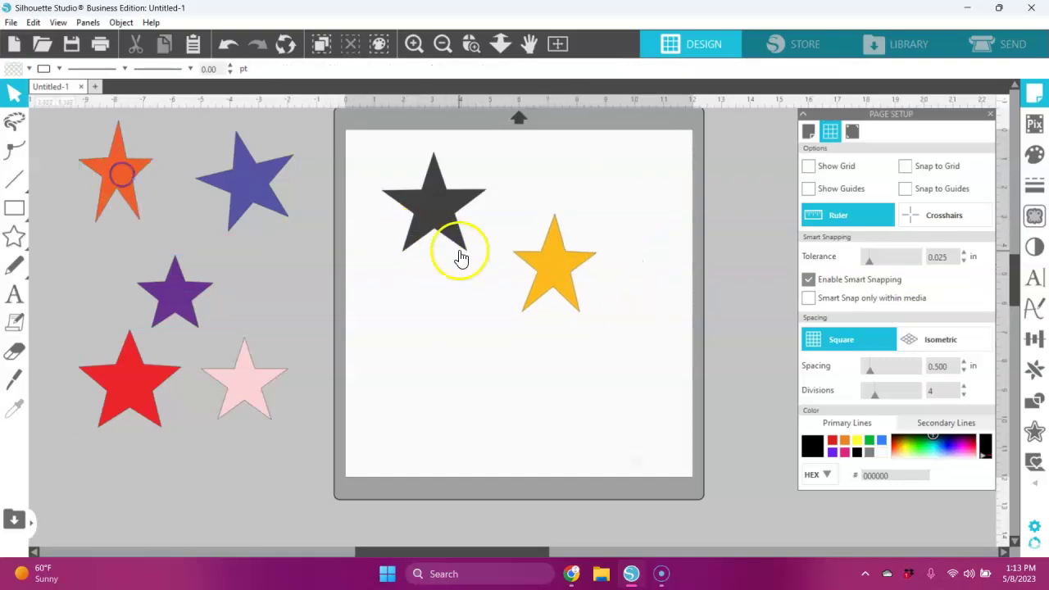
pyautogui.moveTo(544, 276); pyautogui.dragTo(73, 212)
pyautogui.moveTo(122, 165); pyautogui.dragTo(152, 170)
pyautogui.click(343, 289)
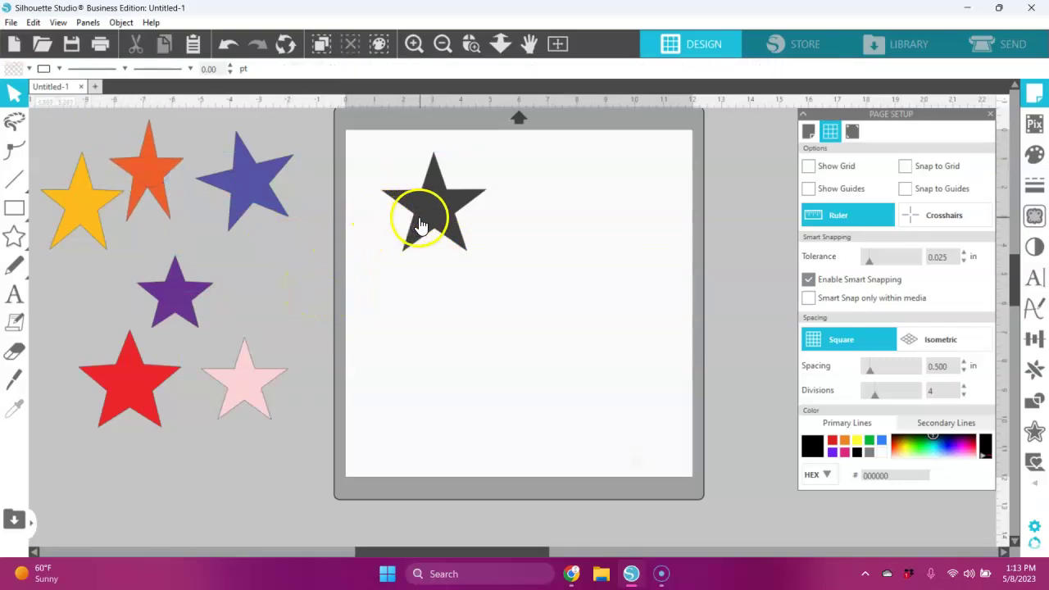
# Swap the dark gray star on the page for the pink and blue stars, placed side by side.
pyautogui.moveTo(417, 216); pyautogui.dragTo(254, 291)
pyautogui.moveTo(248, 392); pyautogui.dragTo(481, 246)
pyautogui.moveTo(265, 217); pyautogui.dragTo(594, 272)
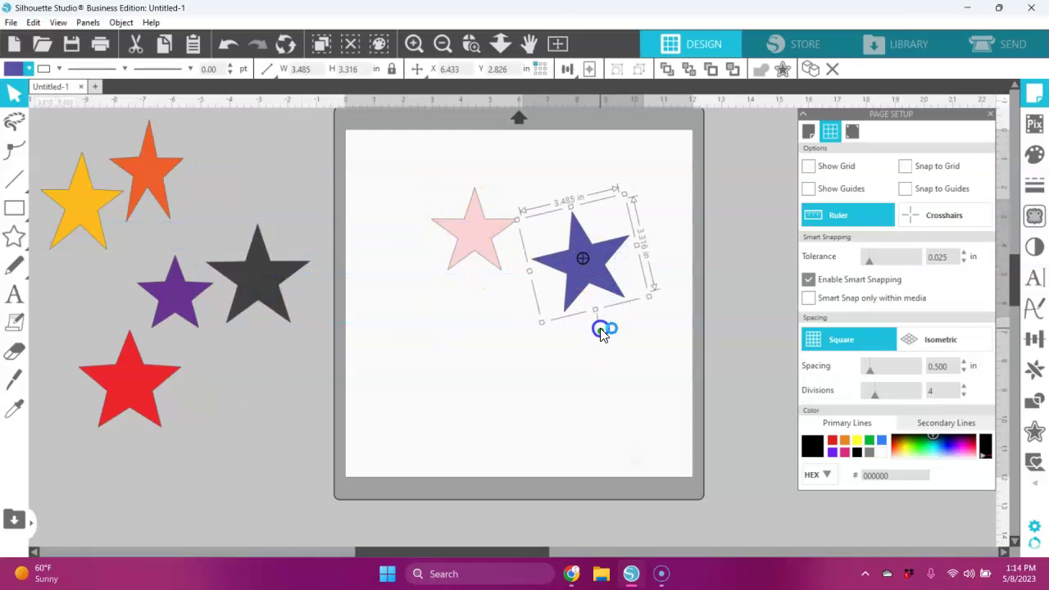
# Rotate the blue star upright and move it and the pink star back off the page.
pyautogui.moveTo(600, 329); pyautogui.dragTo(582, 331)
pyautogui.click(633, 335)
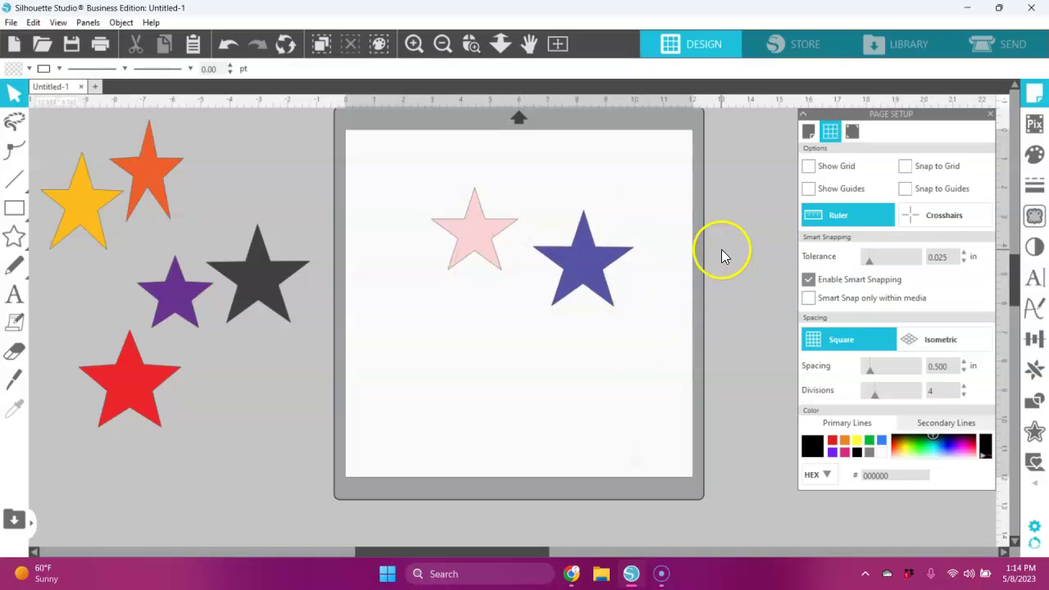
pyautogui.moveTo(601, 265); pyautogui.dragTo(254, 156)
pyautogui.click(475, 232)
pyautogui.moveTo(475, 232); pyautogui.dragTo(308, 183)
pyautogui.click(232, 395)
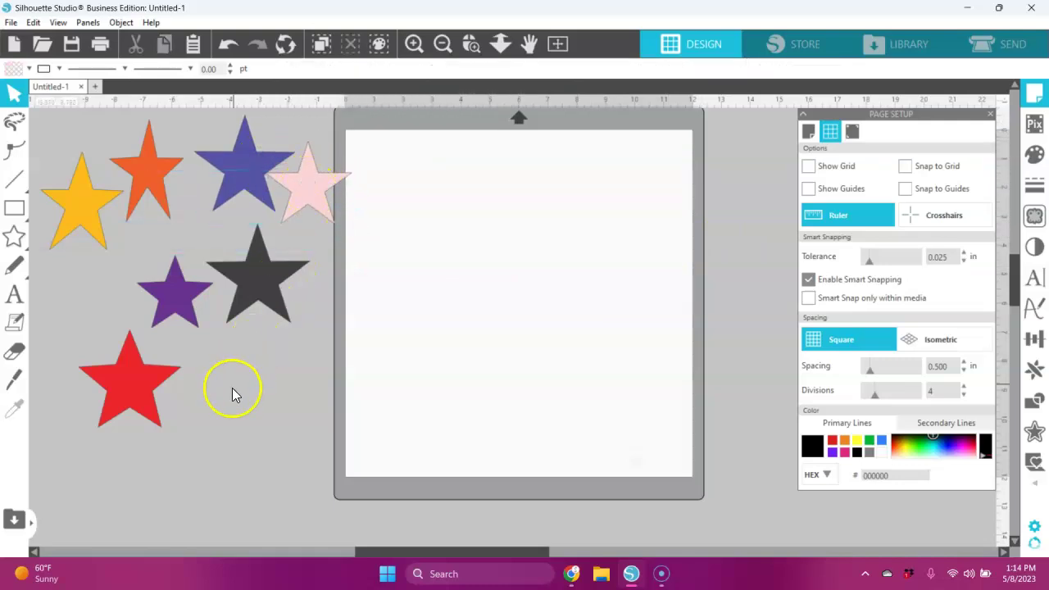
# Place the red star on the page to examine its shape and move it back off beside the purple star.
pyautogui.moveTo(135, 396); pyautogui.dragTo(482, 253)
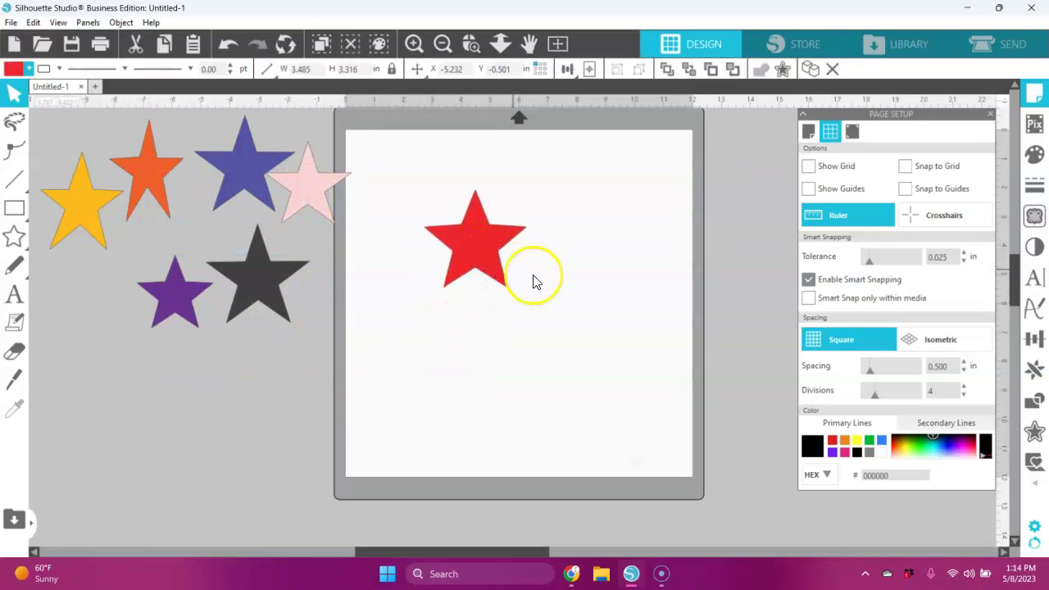
pyautogui.click(532, 281)
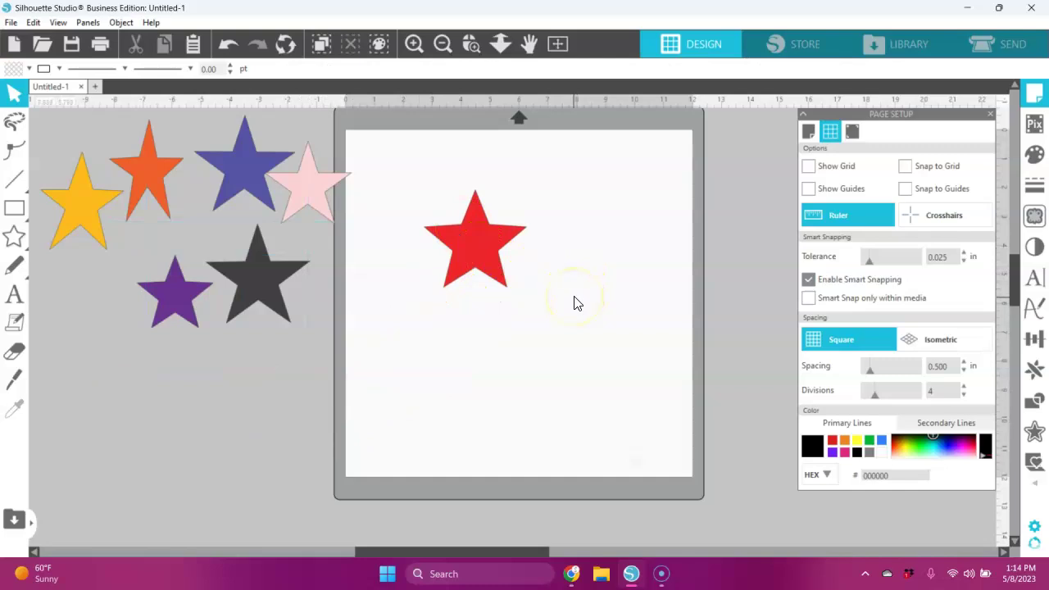
pyautogui.click(486, 241)
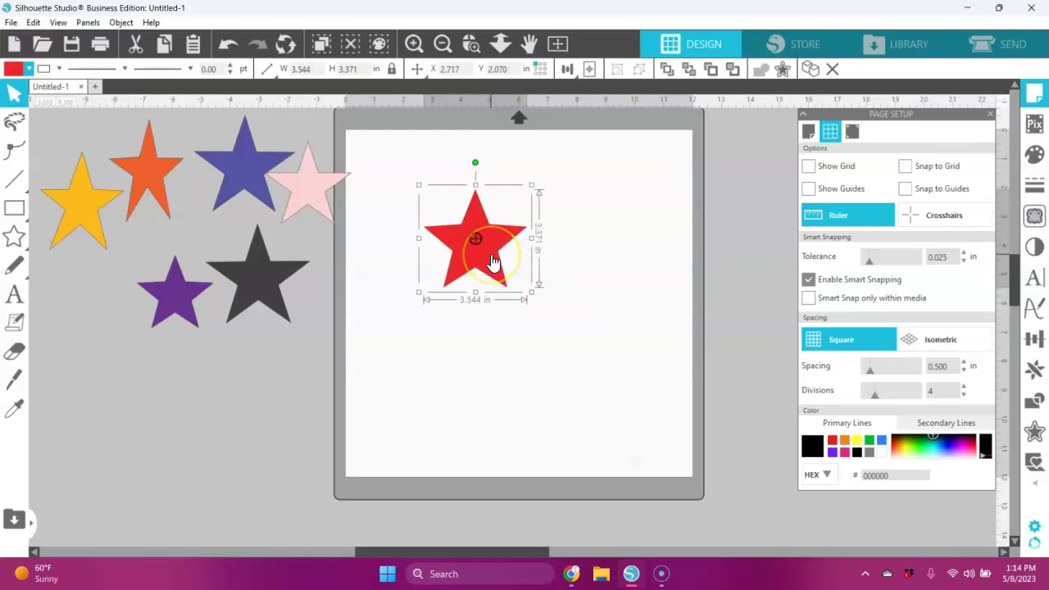
pyautogui.moveTo(492, 261); pyautogui.dragTo(122, 321)
# Move the dark gray and pink stars onto the upper part of the page and the blue star below the pink one.
pyautogui.moveTo(246, 283); pyautogui.dragTo(508, 263)
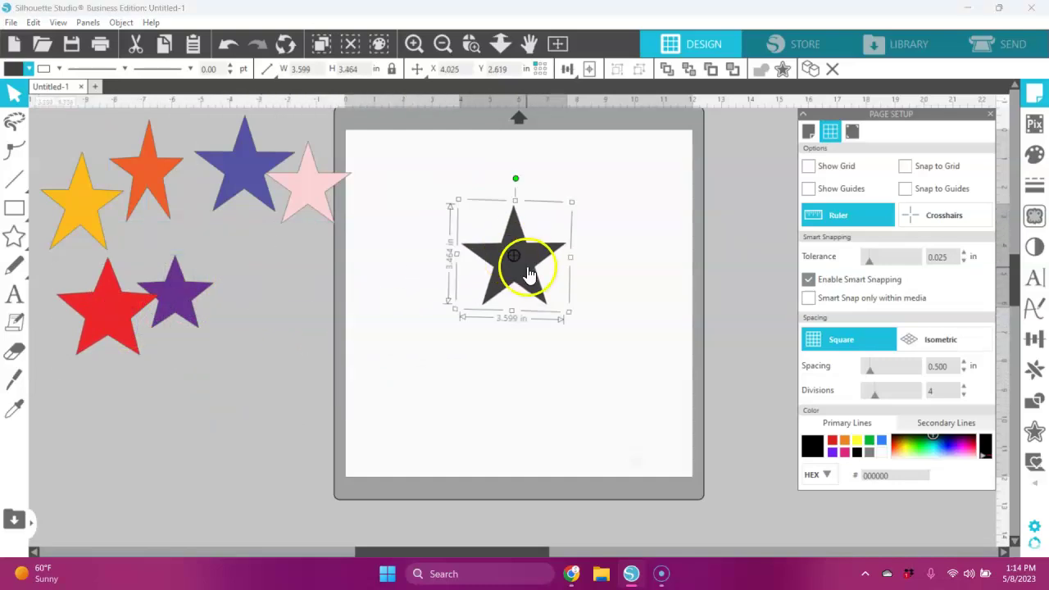
pyautogui.hotkey('ctrl', 'z')
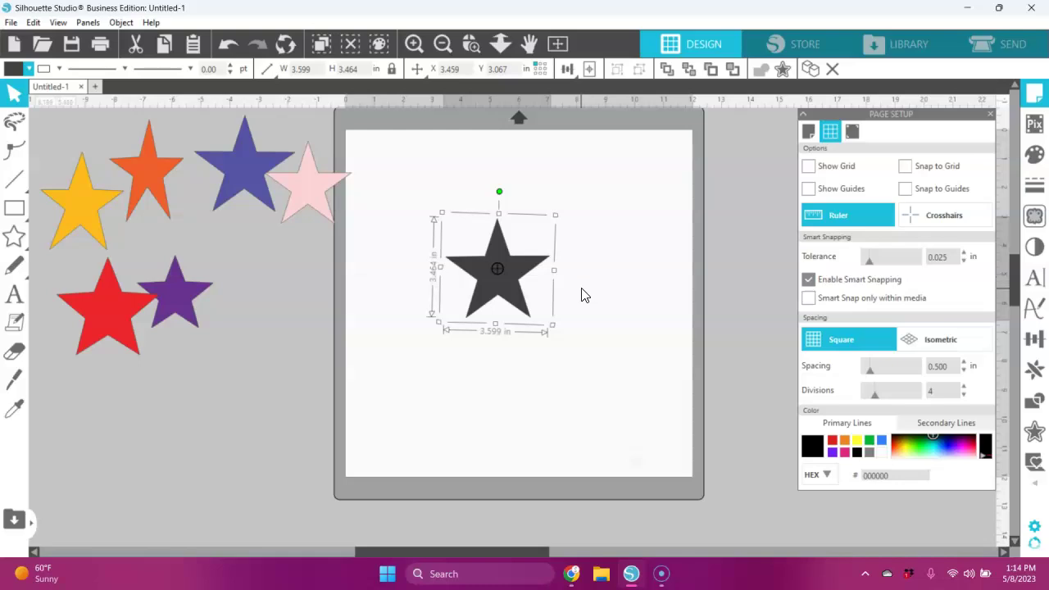
pyautogui.moveTo(492, 276); pyautogui.dragTo(578, 246)
pyautogui.moveTo(316, 201); pyautogui.dragTo(430, 225)
pyautogui.click(264, 179)
pyautogui.moveTo(424, 329); pyautogui.dragTo(455, 340)
# Bring the purple, red, orange and yellow stars onto the page and space the pink, dark gray and yellow ones across its upper part.
pyautogui.moveTo(200, 285); pyautogui.dragTo(596, 360)
pyautogui.moveTo(105, 297); pyautogui.dragTo(484, 416)
pyautogui.moveTo(156, 181); pyautogui.dragTo(660, 412)
pyautogui.moveTo(112, 230); pyautogui.dragTo(649, 181)
pyautogui.moveTo(590, 231); pyautogui.dragTo(547, 231)
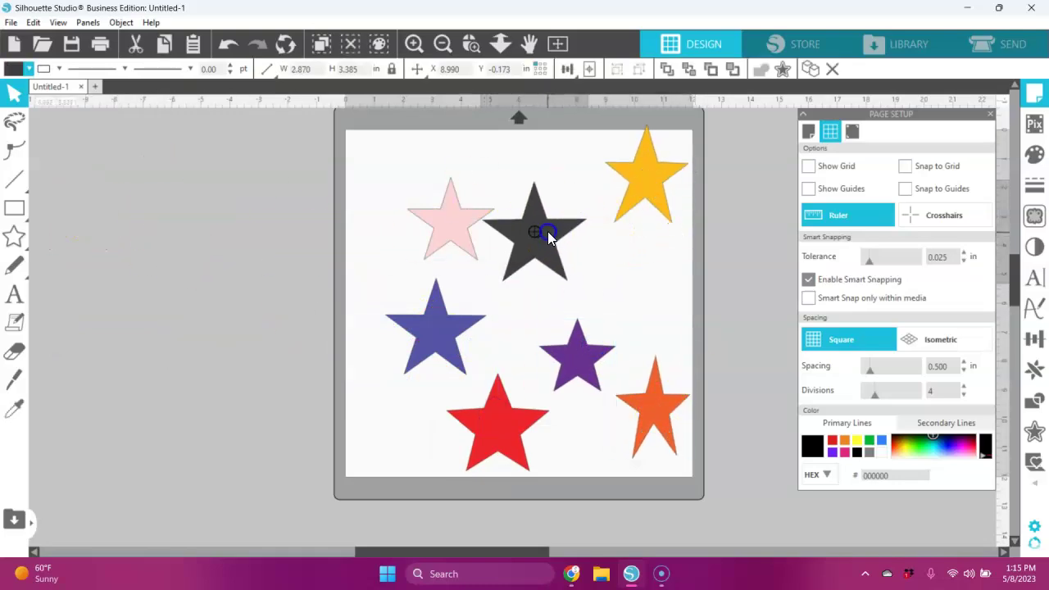
pyautogui.moveTo(450, 230); pyautogui.dragTo(409, 217)
pyautogui.moveTo(632, 188); pyautogui.dragTo(631, 237)
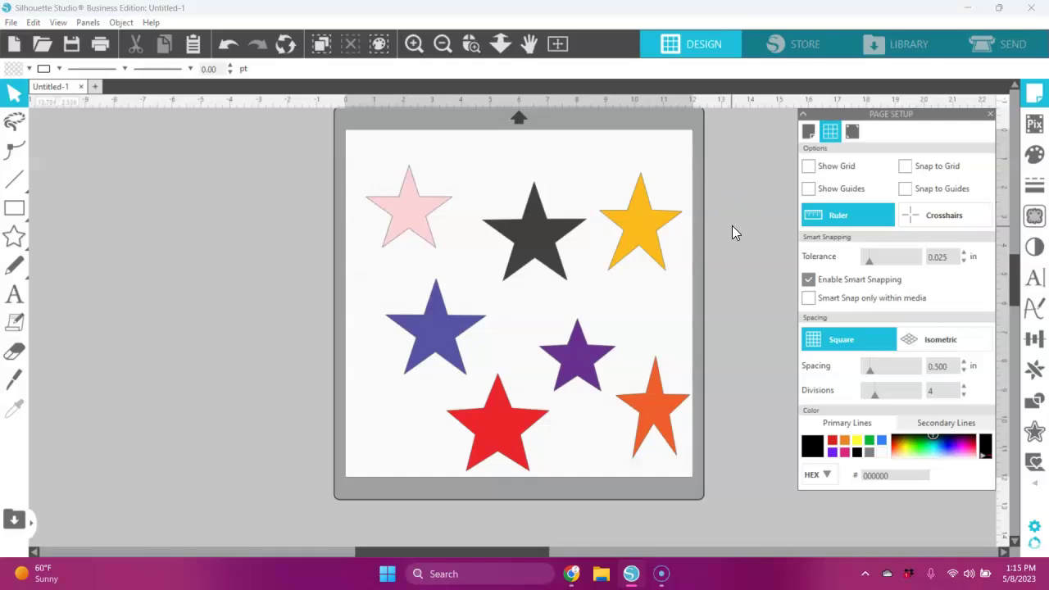
pyautogui.click(915, 286)
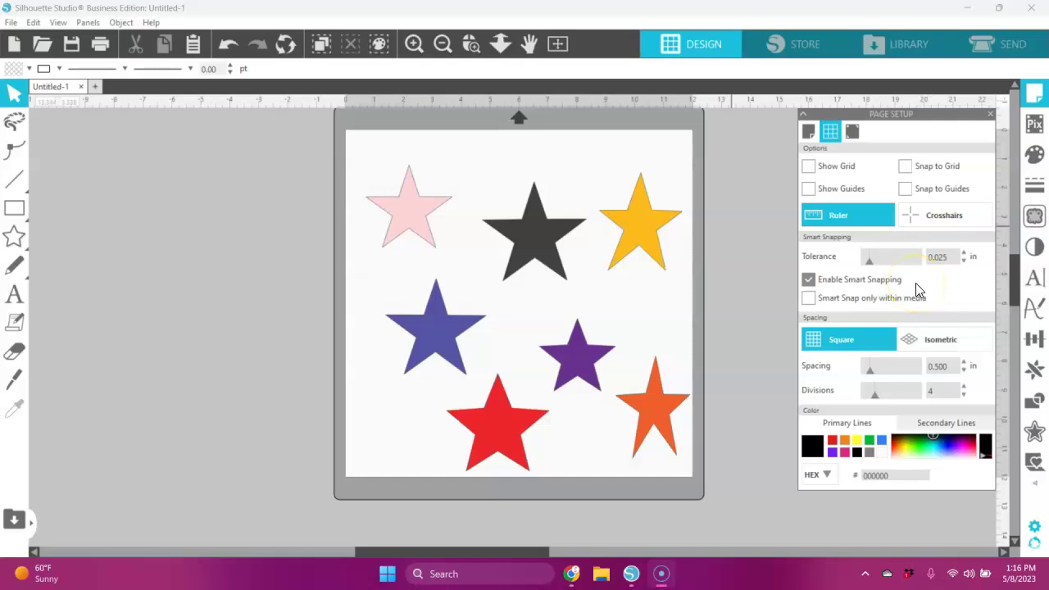